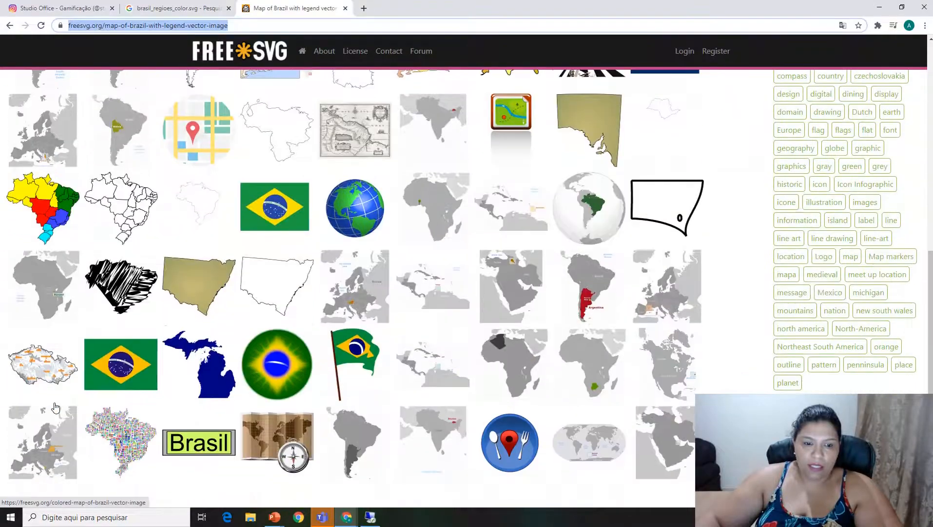
Switch to PowerPoint and move the unlabeled Brazil map closer to the labeled one so it fits within the slide.
scroll(55, 408, "up", 13)
scroll(55, 408, "up", 3)
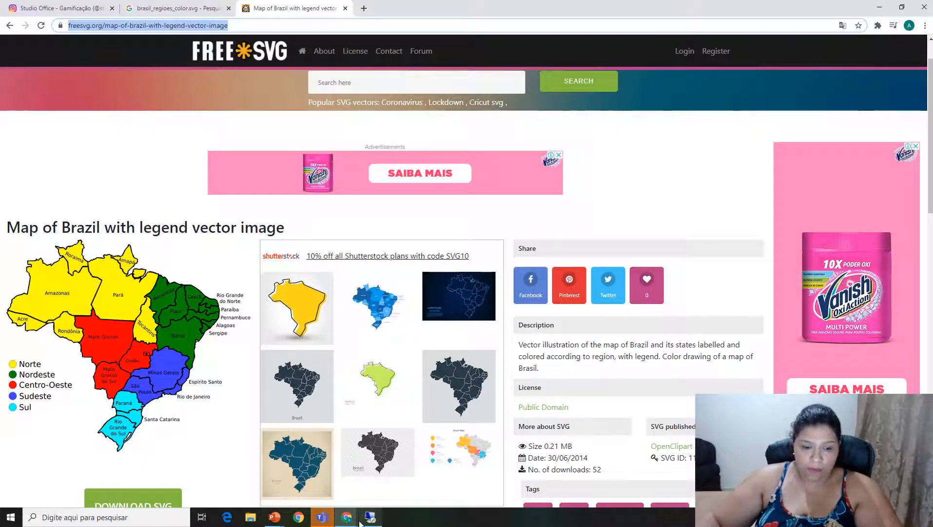
mouse_move(271, 519)
left_click(280, 476)
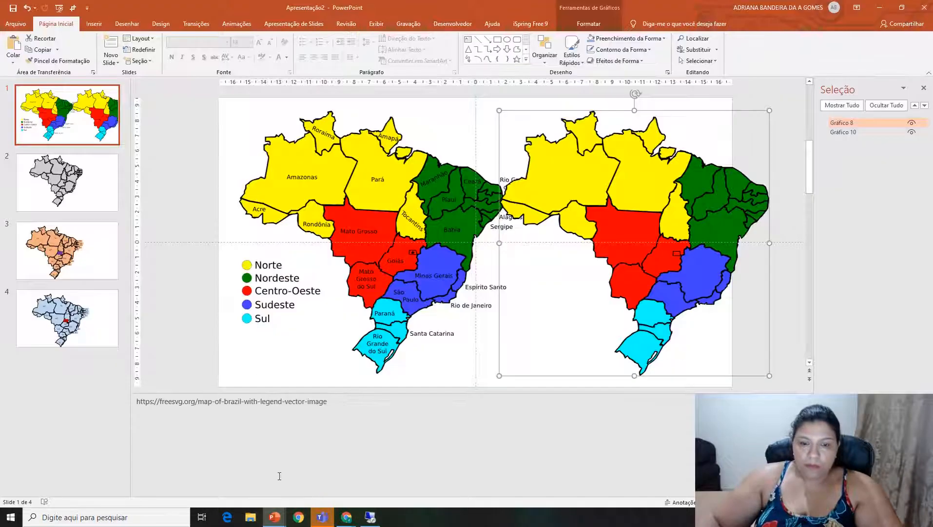
mouse_move(654, 207)
left_mouse_down()
mouse_move(692, 183)
mouse_move(682, 215)
mouse_move(659, 207)
left_mouse_up()
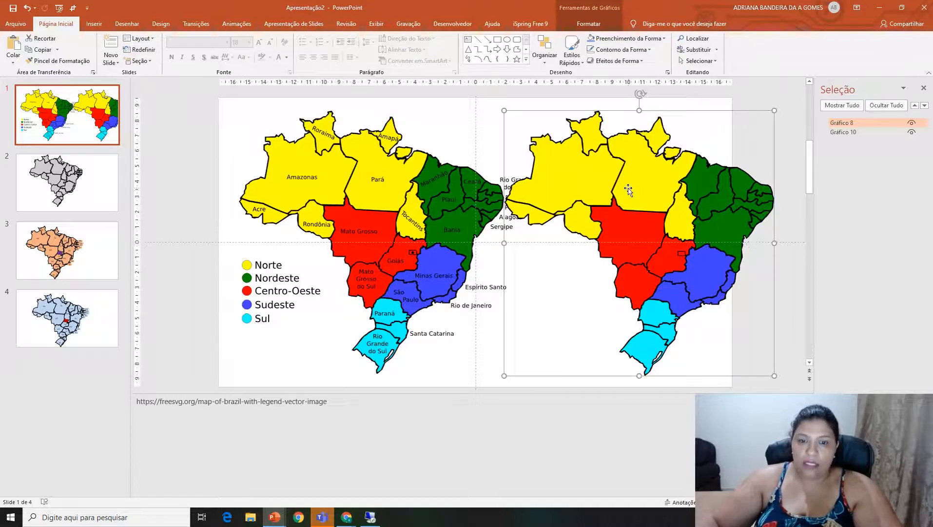
left_click_drag(629, 189, 571, 187)
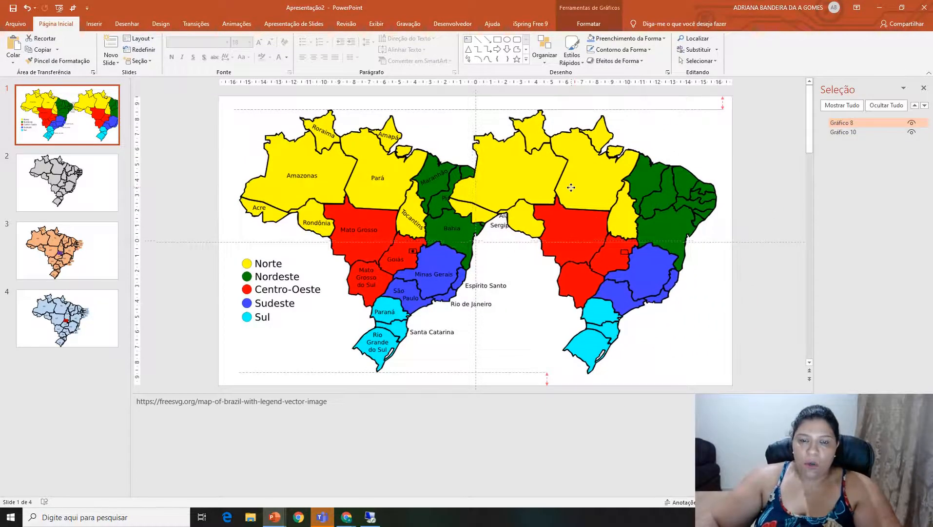
Convert the unlabeled Brazil map graphic to a shape and ungroup it into separate states.
right_click(571, 187)
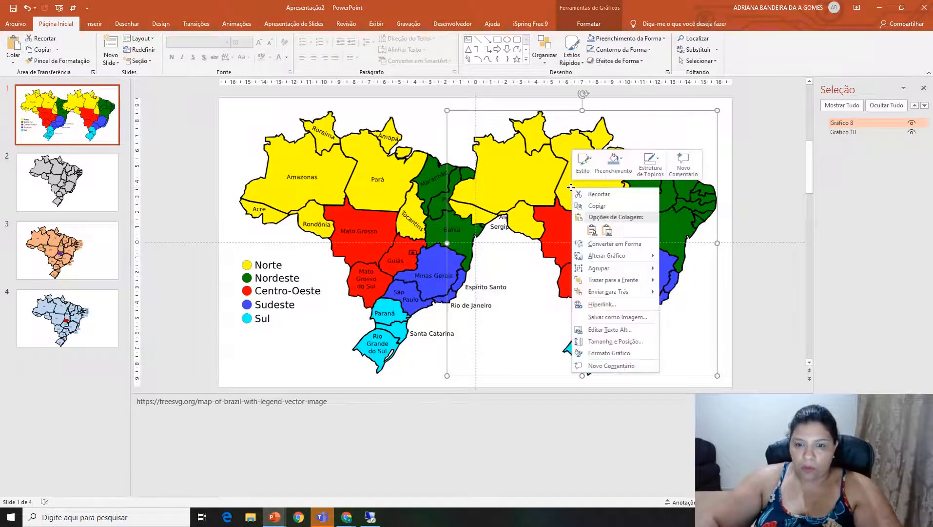
left_click(633, 247)
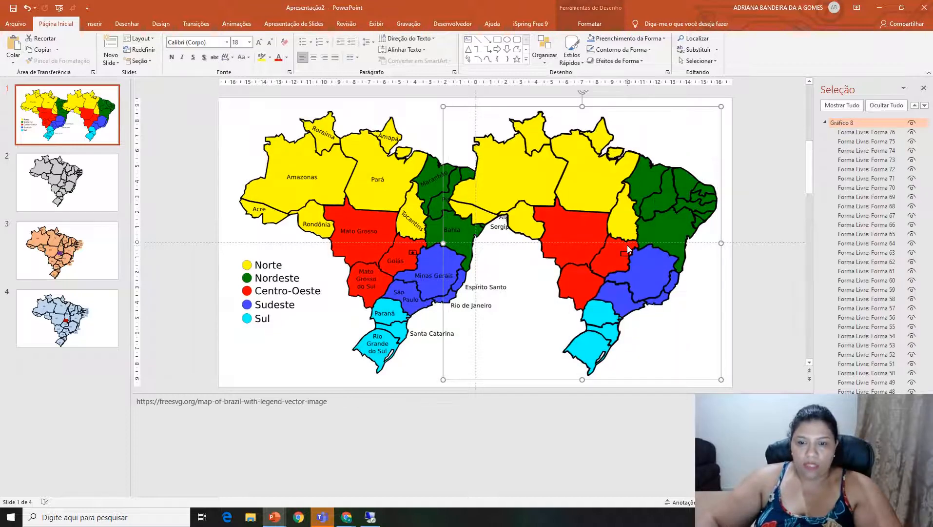
right_click(595, 191)
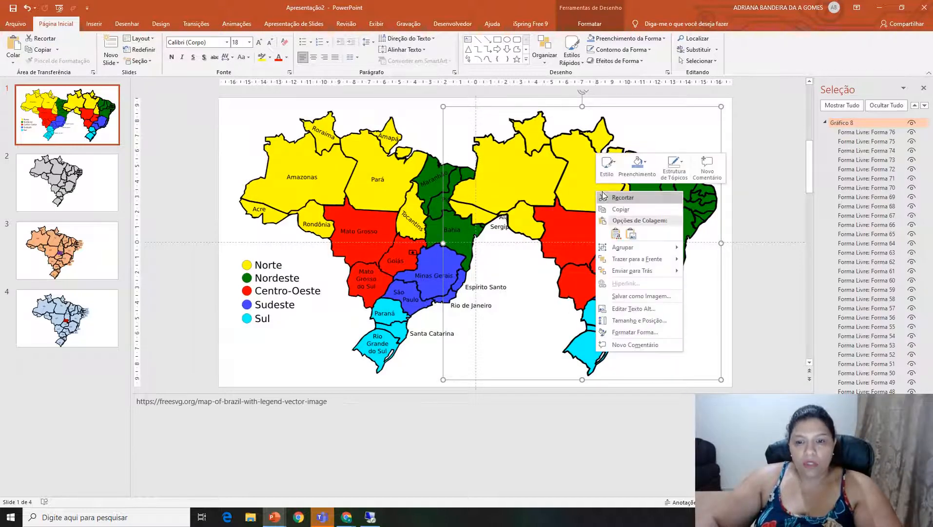
mouse_move(646, 248)
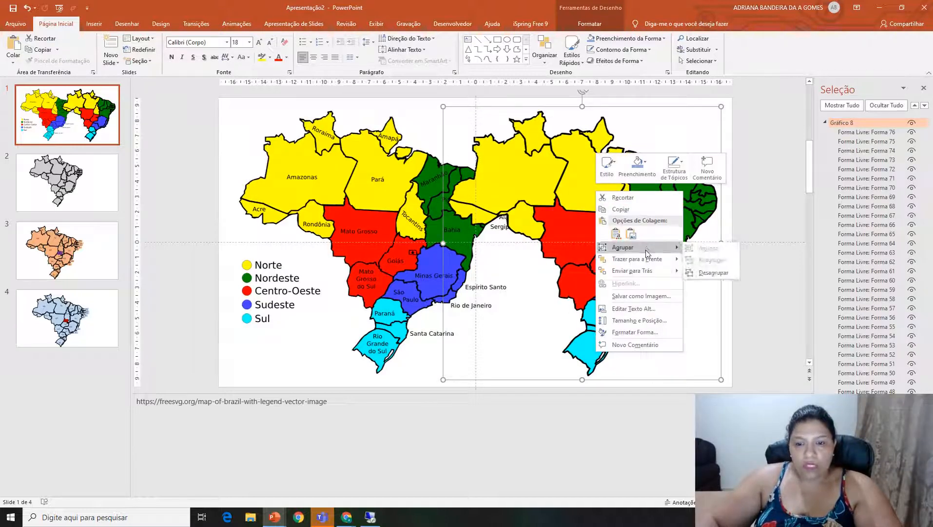
left_click(728, 272)
left_click(778, 286)
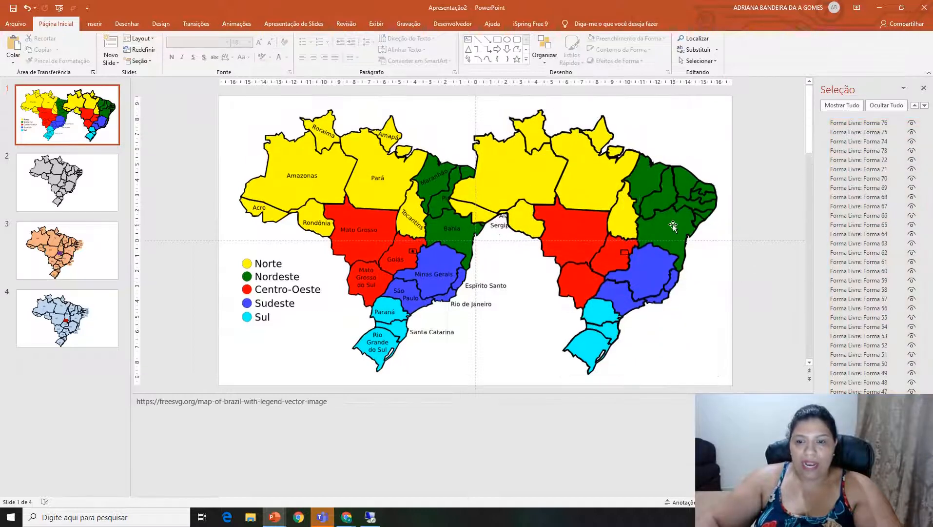
Move the Bahia, Maranhão and Pará shapes out of their places in the ungrouped map.
left_click_drag(674, 226, 722, 227)
left_click_drag(649, 173, 673, 125)
left_click_drag(591, 169, 641, 151)
Label the Amazonas shape of the ungrouped map with "AM" and center the text.
mouse_move(510, 168)
left_mouse_down()
mouse_move(579, 163)
mouse_move(509, 183)
left_mouse_up()
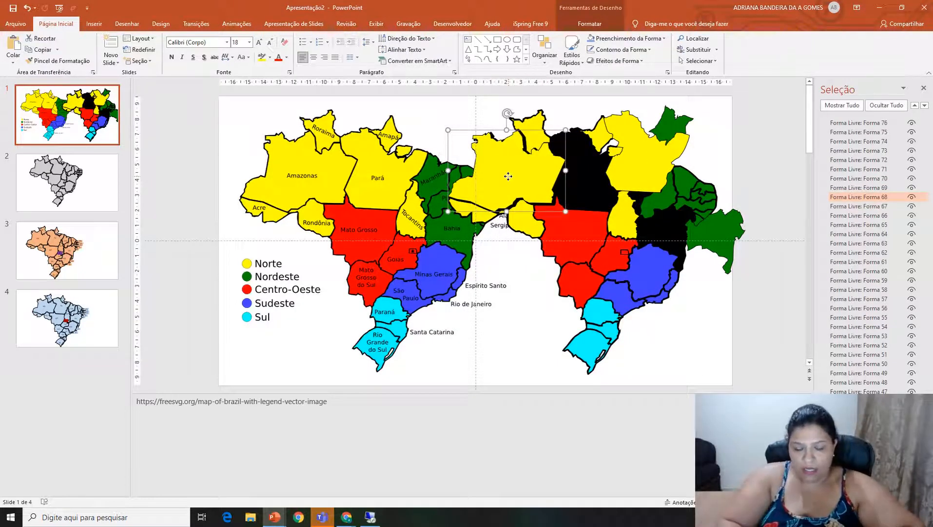
left_click(509, 178)
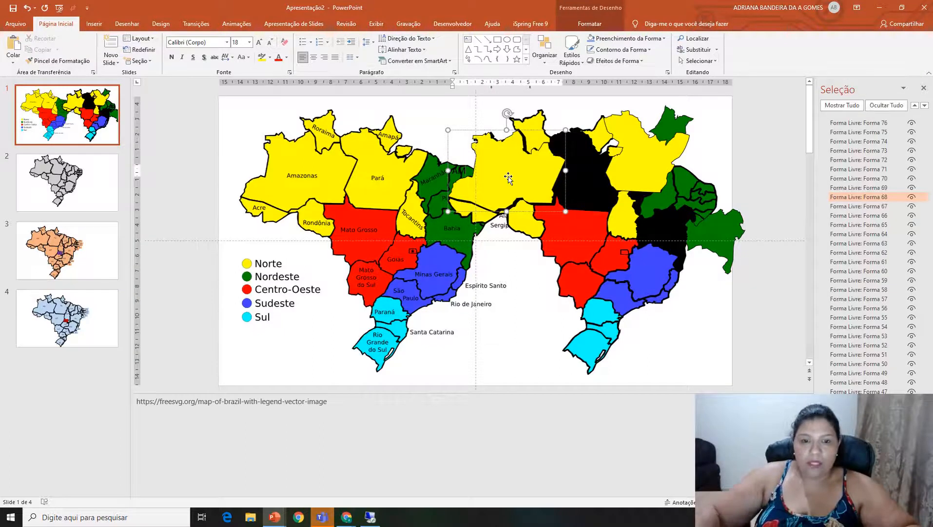
key("ctrl+a")
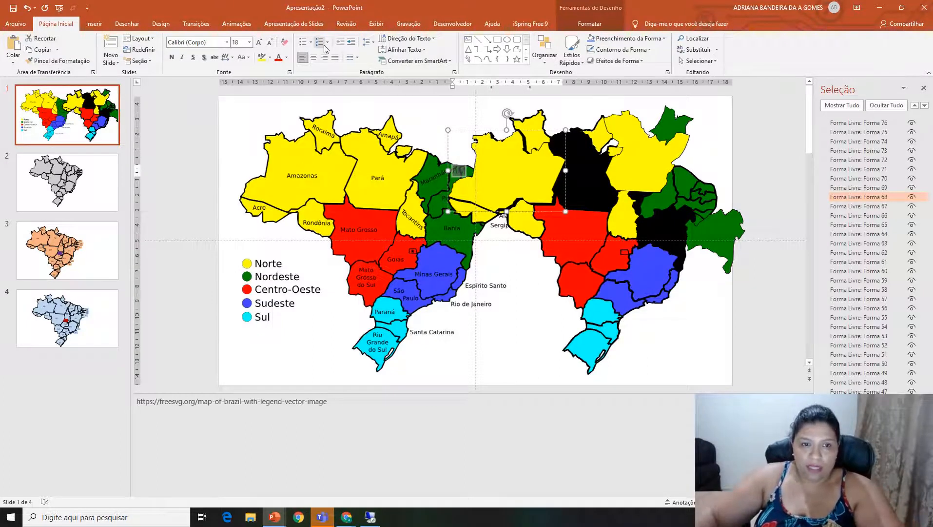
left_click(315, 57)
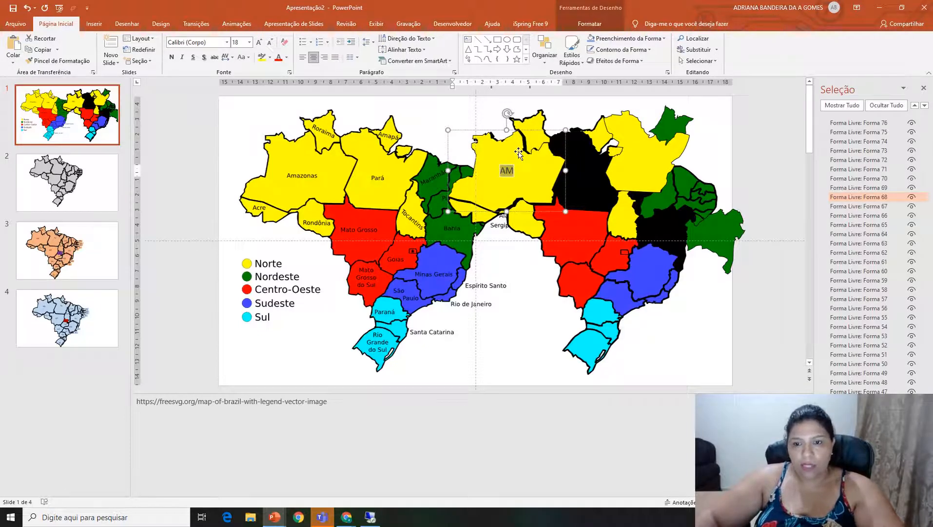
left_click(559, 309)
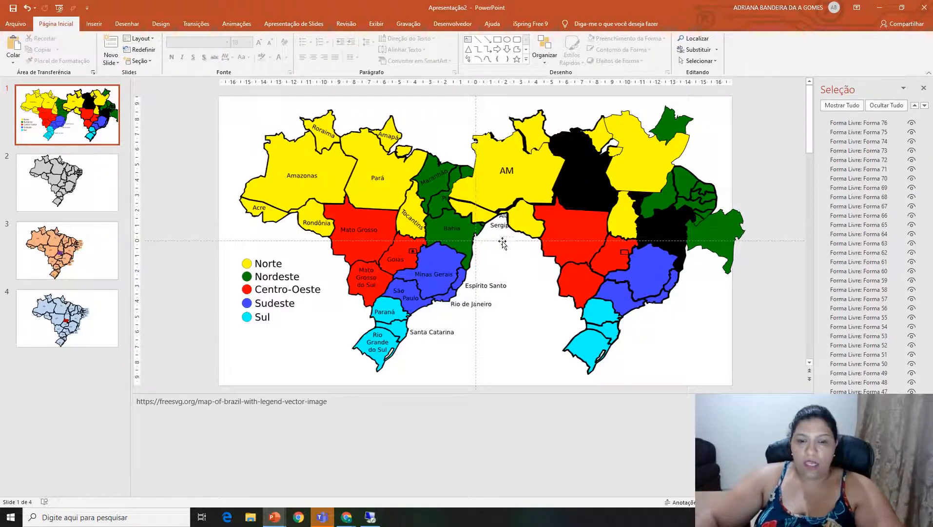
Move the Mato Grosso and Amazonas shapes away from their places in the ungrouped map.
left_click(450, 300)
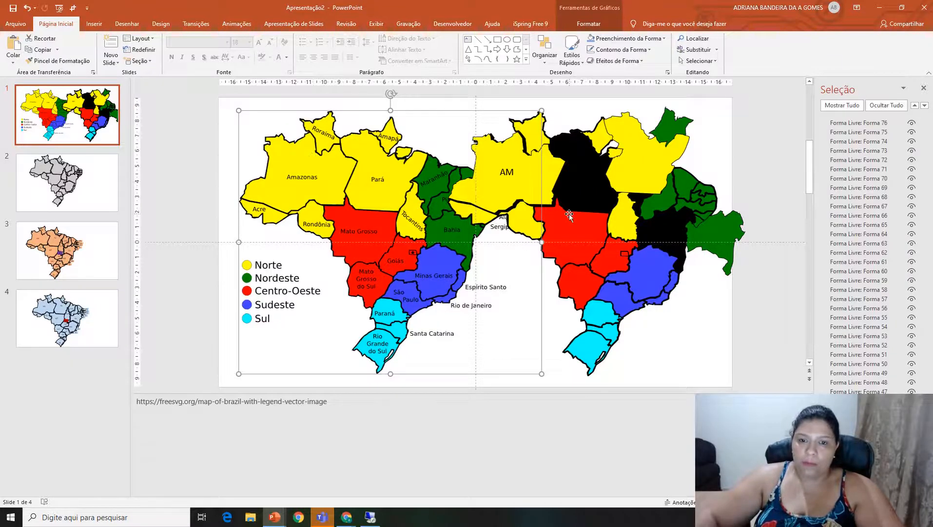
left_click_drag(605, 229, 647, 239)
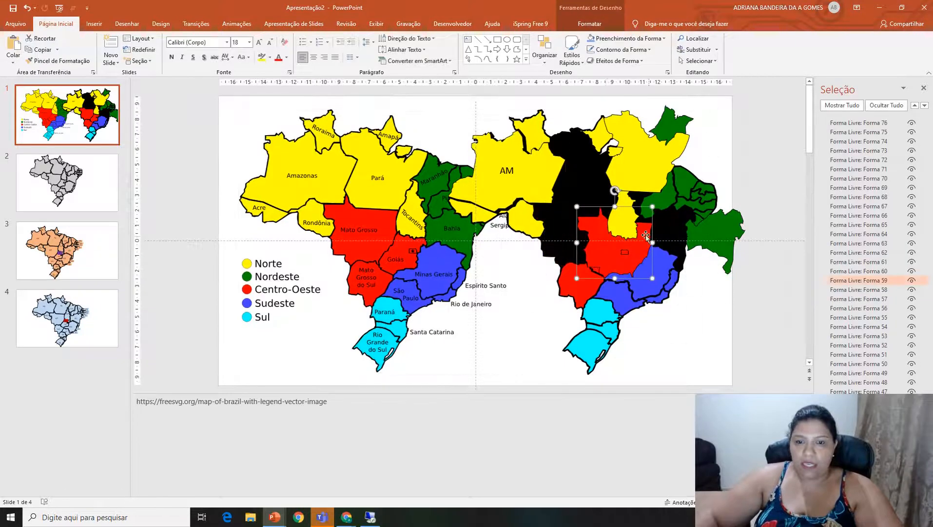
left_click_drag(498, 188, 552, 183)
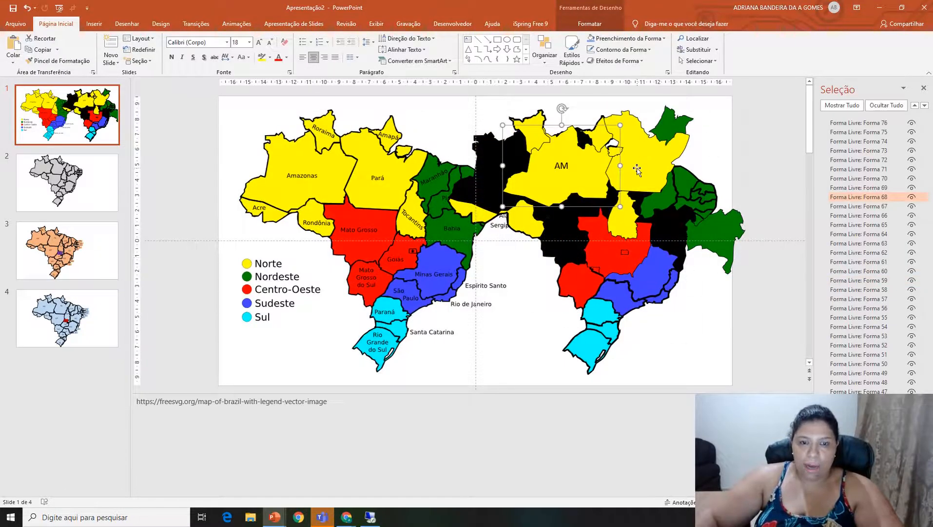
left_click(607, 330)
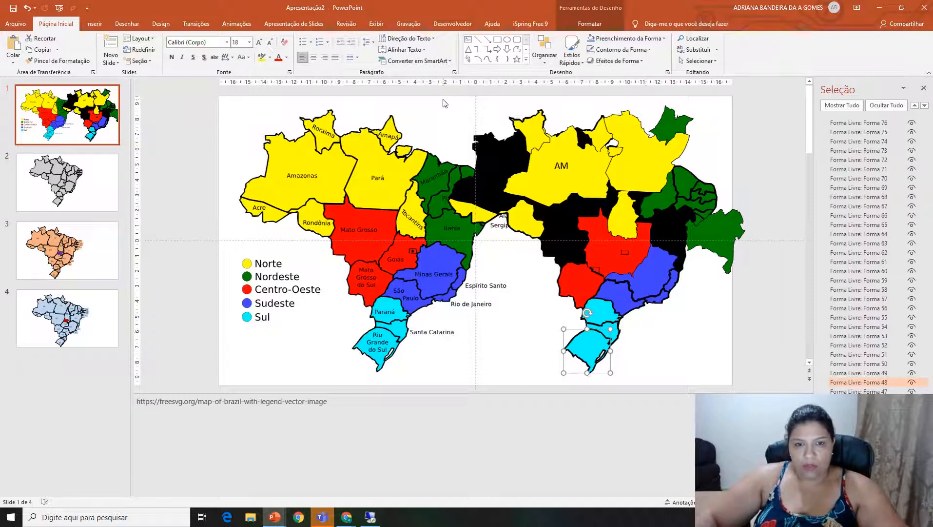
Delete all shapes of the ungrouped unlabeled map from slide 1.
scroll(449, 105, "down", 1)
left_click_drag(436, 97, 755, 392)
key("Delete")
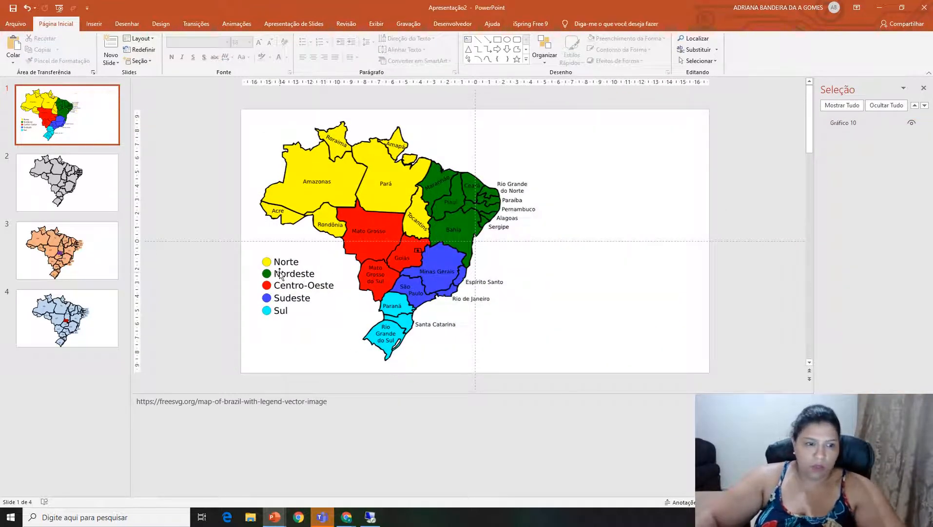
Convert the remaining labeled Brazil map to a shape and ungroup it.
left_click(346, 188)
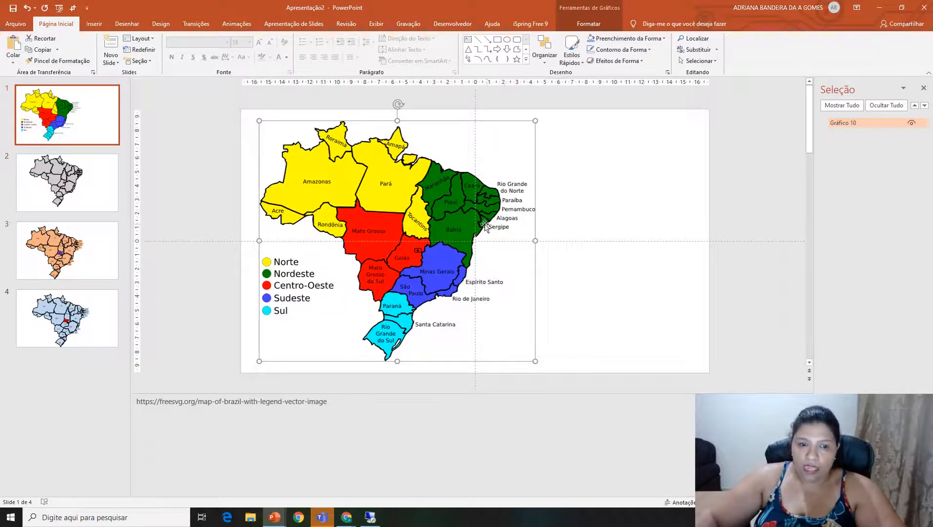
right_click(530, 183)
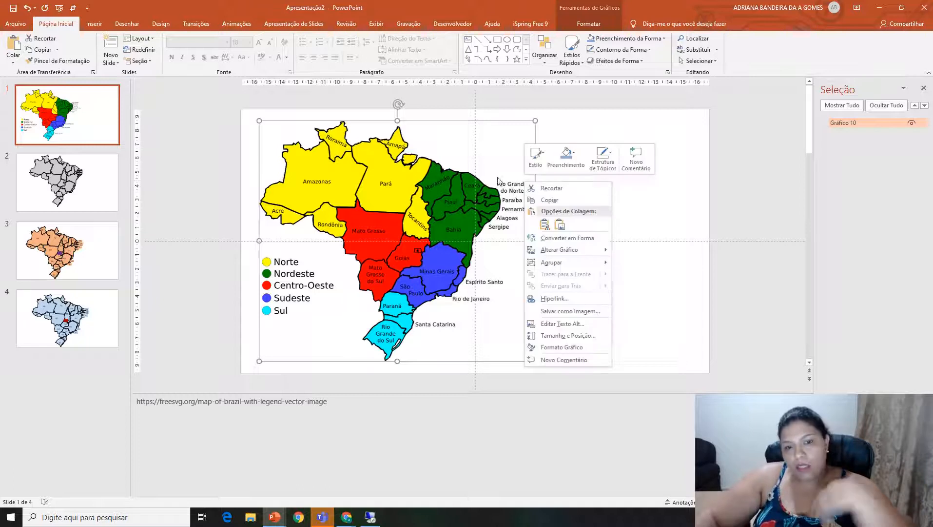
left_click(560, 238)
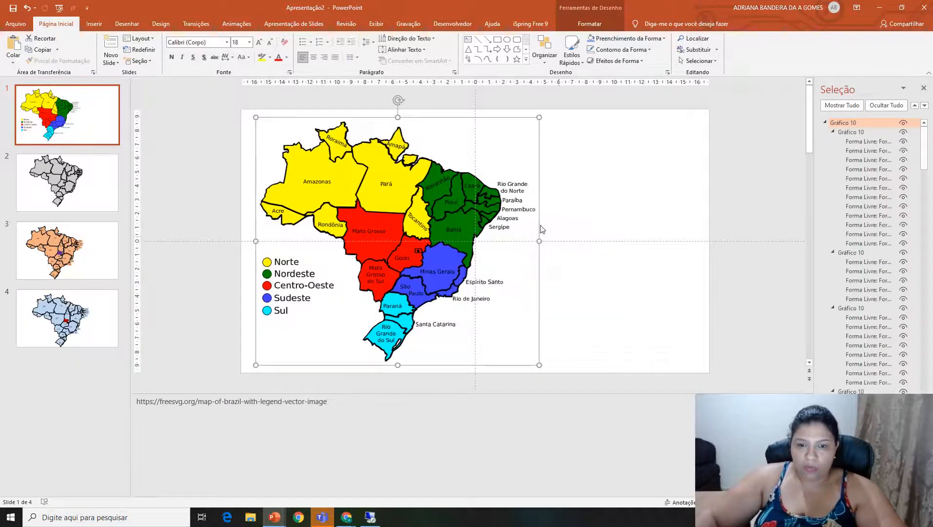
right_click(510, 203)
mouse_move(549, 261)
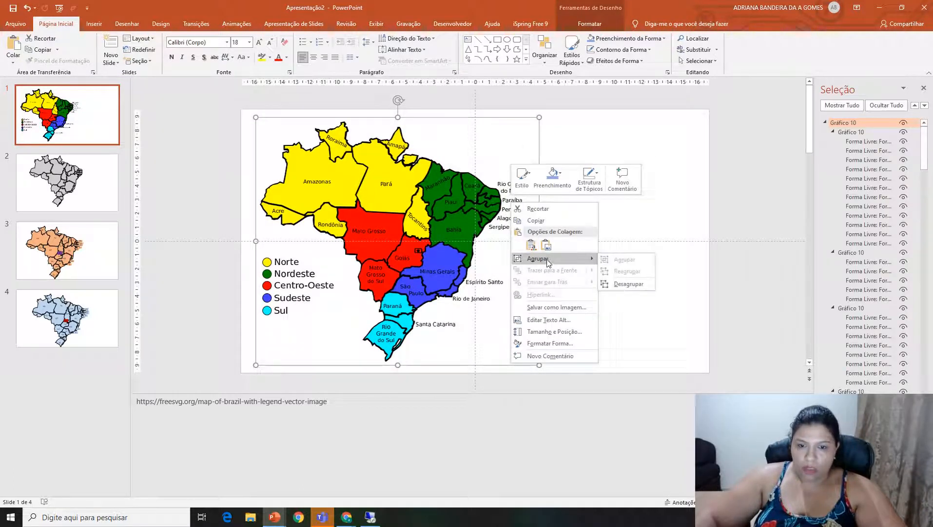
left_click(628, 283)
left_click(565, 186)
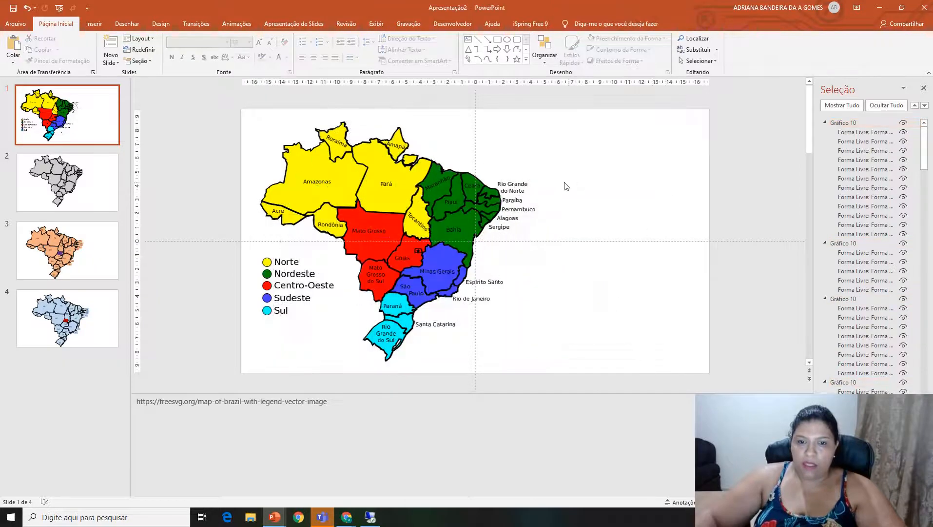
Hide the Rio Grande do Norte, Paraíba and Pernambuco labels beside the map.
left_click(528, 185)
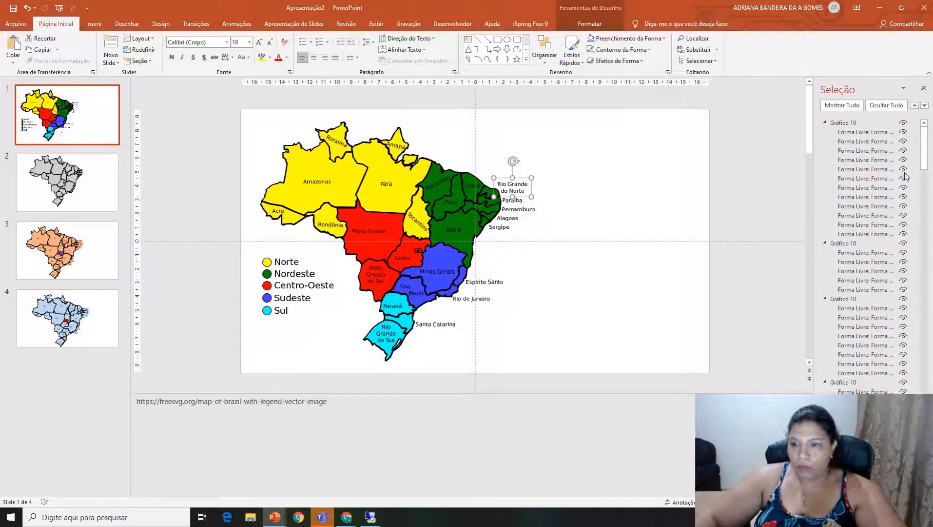
left_click_drag(927, 148, 926, 219)
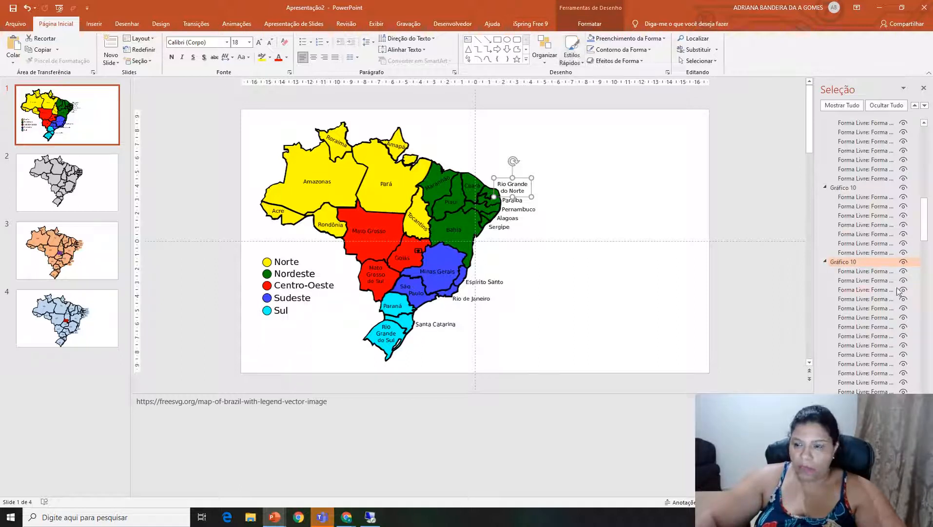
left_click(903, 262)
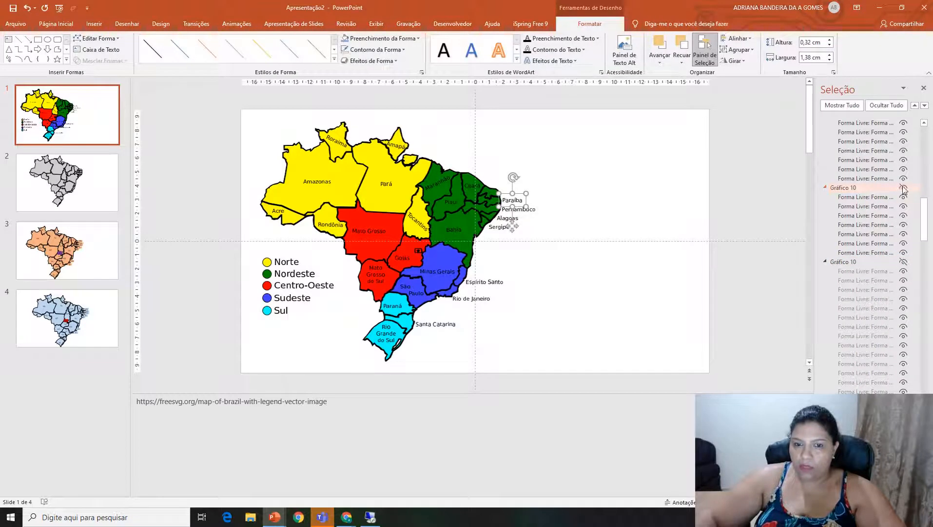
left_click(903, 187)
left_click(528, 209)
left_click_drag(924, 210, 928, 367)
left_click(903, 308)
Hide the Alagoas and Sergipe labels beside the map.
left_click(503, 218)
left_click(903, 234)
left_click(498, 227)
left_click(903, 160)
Hide the Espírito Santo, Rio de Janeiro and Santa Catarina labels beside the map.
left_click(484, 282)
left_click(903, 199)
left_click(471, 298)
left_click(903, 328)
left_click(435, 324)
left_click(903, 448)
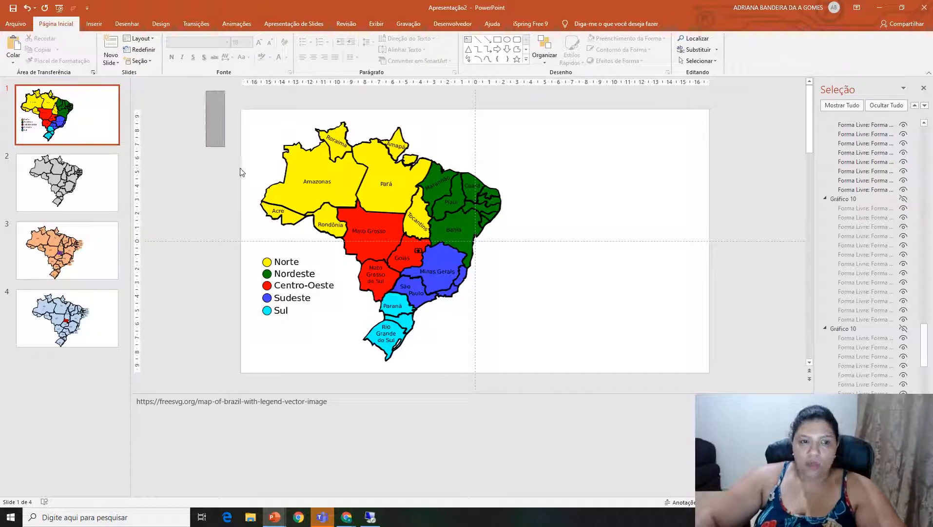
Group all the visible map and legend shapes on slide 1 into one object.
left_click_drag(241, 171, 574, 400)
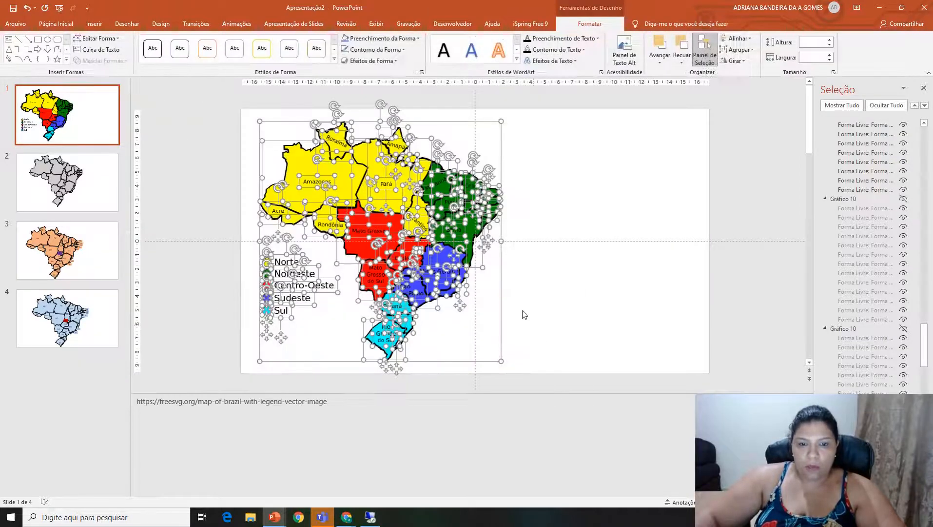
right_click(502, 258)
mouse_move(542, 311)
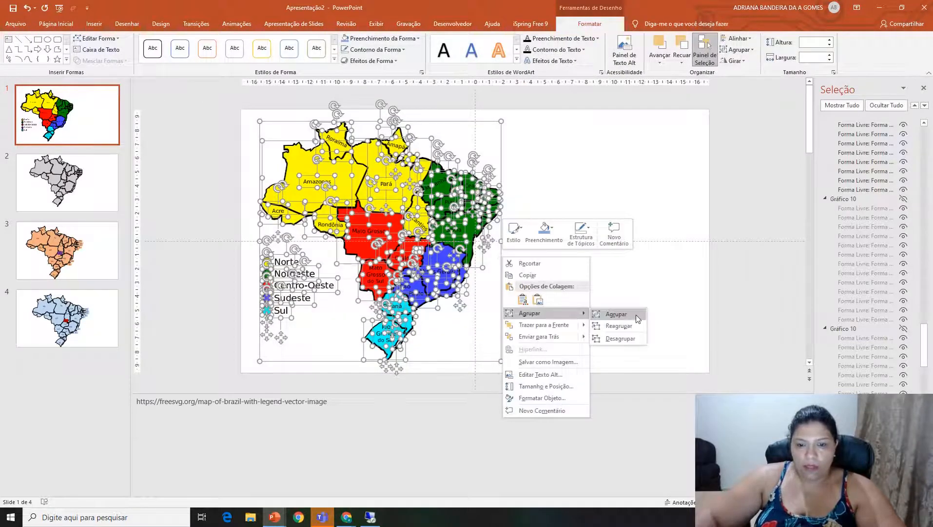
left_click(629, 313)
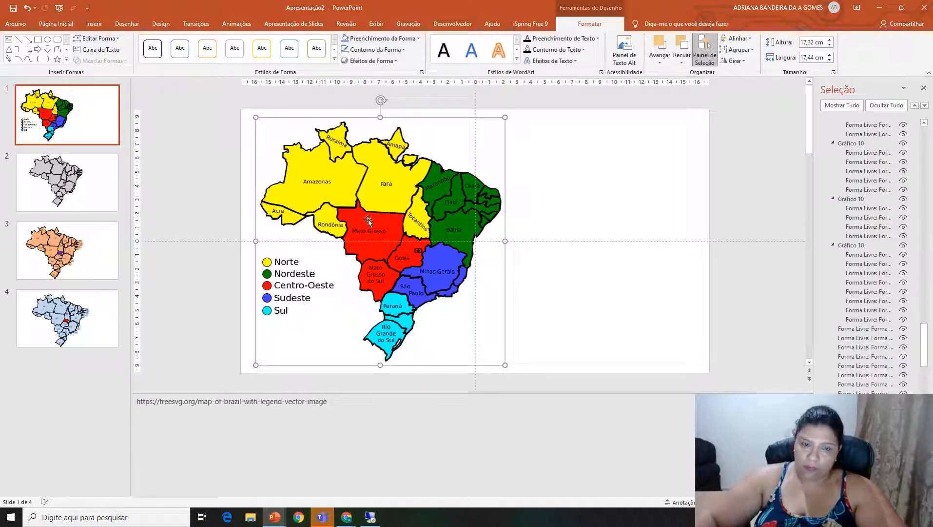
Review the maps on slides 2, 3 and 4, and select the blue map on slide 4.
left_click(90, 202)
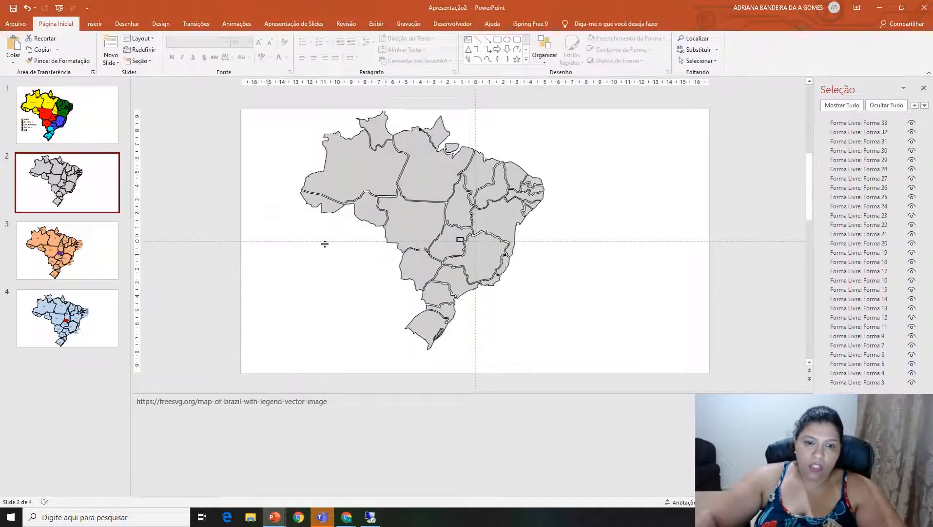
left_click(112, 259)
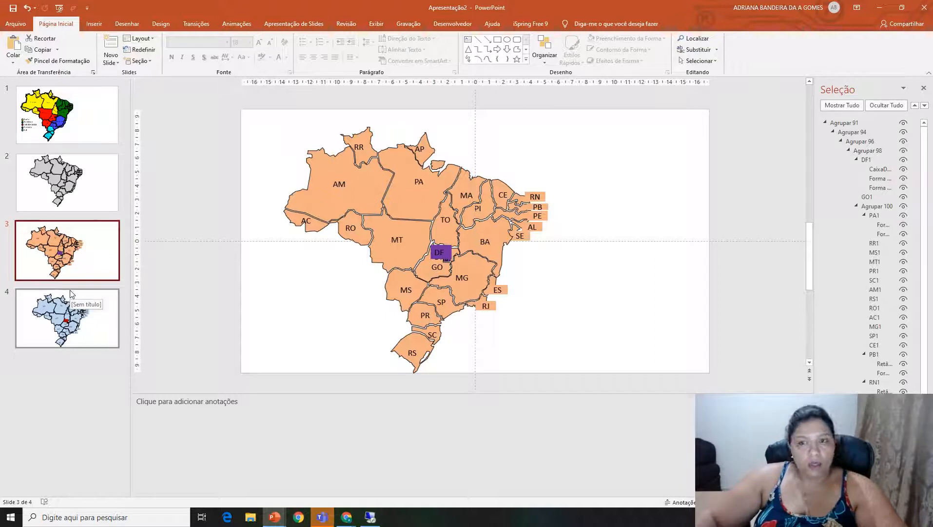
left_click(83, 332)
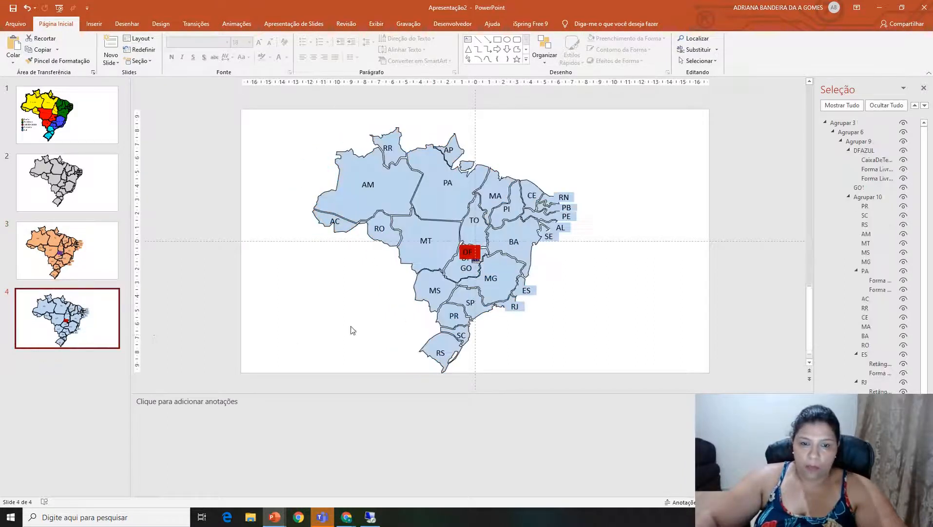
left_click(459, 265)
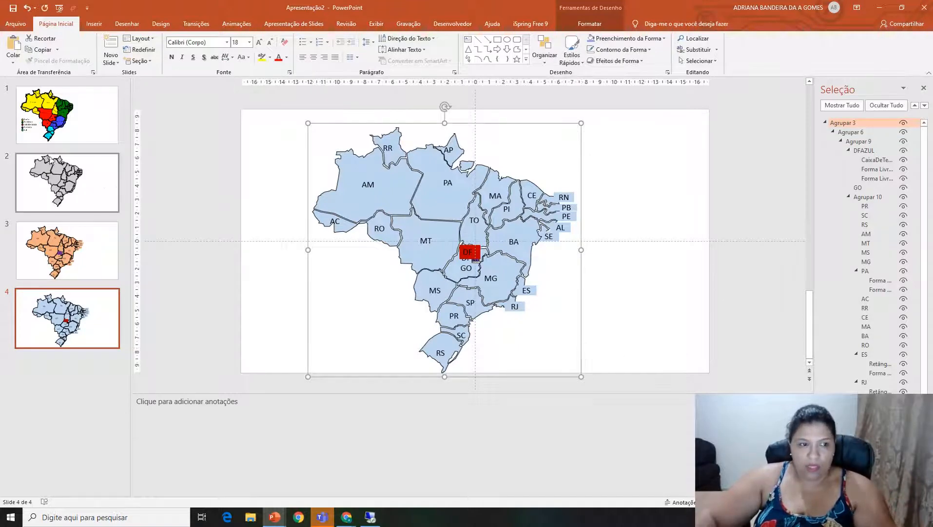
Paste the blue labeled map onto slide 1 and align it over the colored regional map.
left_click(88, 139)
key("ctrl+v")
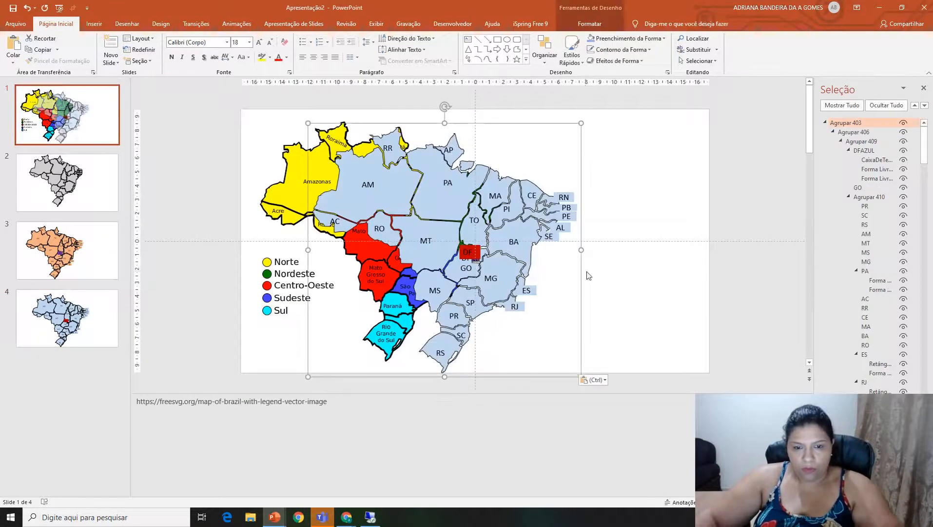
left_click_drag(582, 282, 525, 274)
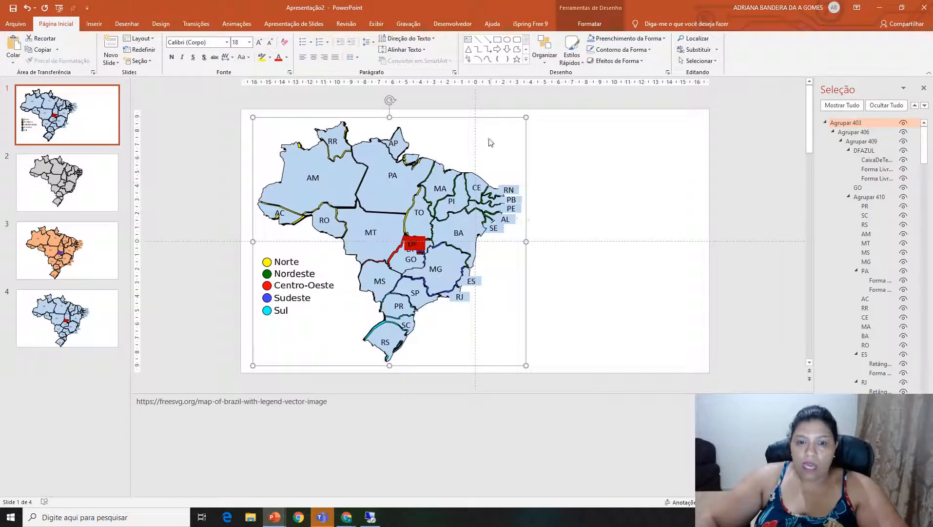
Ungroup the blue map on slide 1 into separate state shapes and select the Acre (AC) shape.
right_click(524, 206)
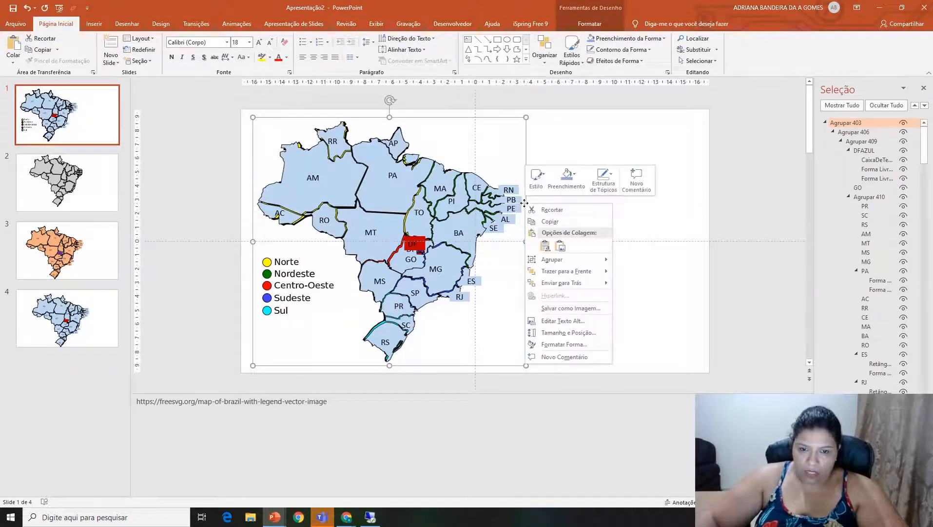
mouse_move(541, 258)
left_click(634, 272)
left_click(613, 288)
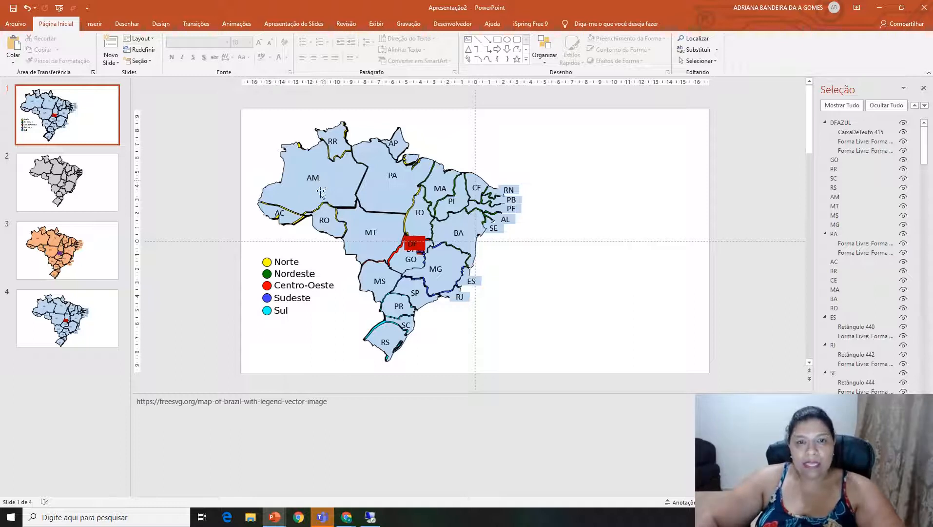
left_click(290, 219)
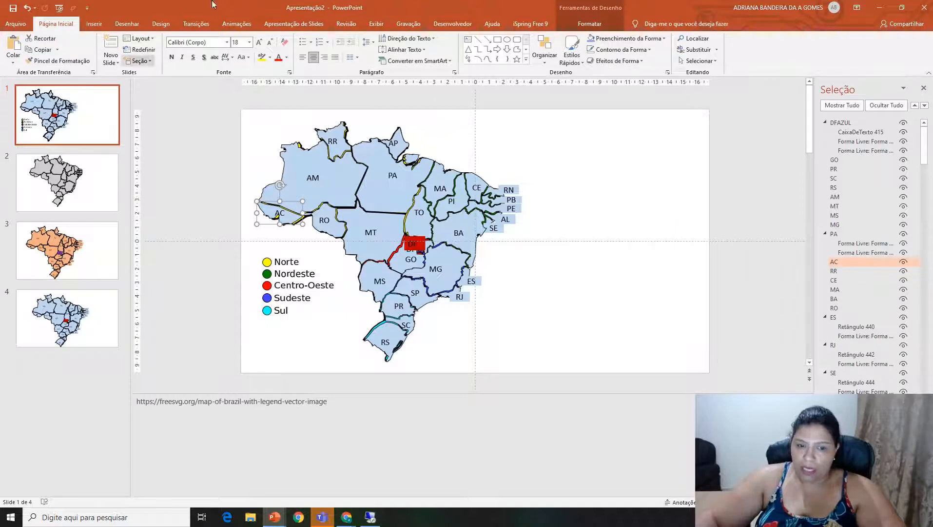
left_click(841, 263)
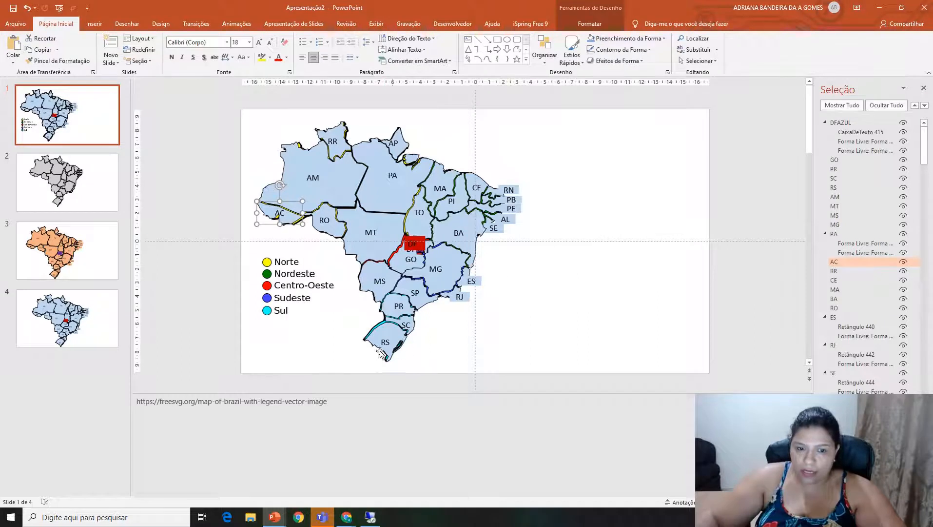
Copy the orange map from slide 3 onto slide 1 and fit its position and size over the blue map.
left_click(96, 270)
left_click(439, 182)
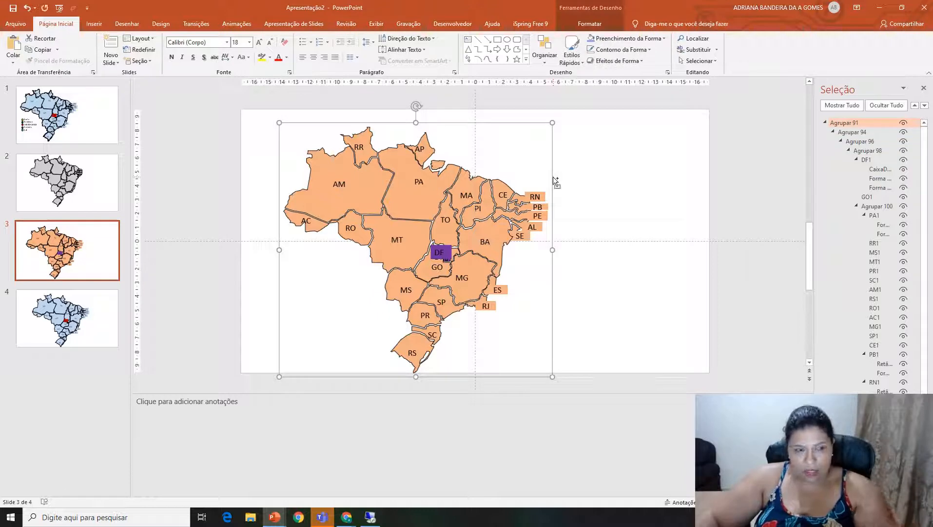
left_click(81, 126)
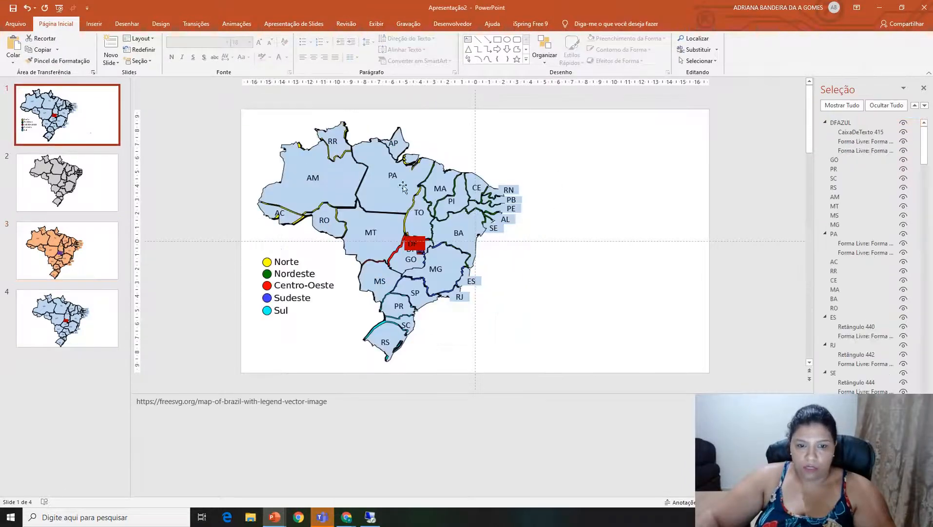
key("ctrl+v")
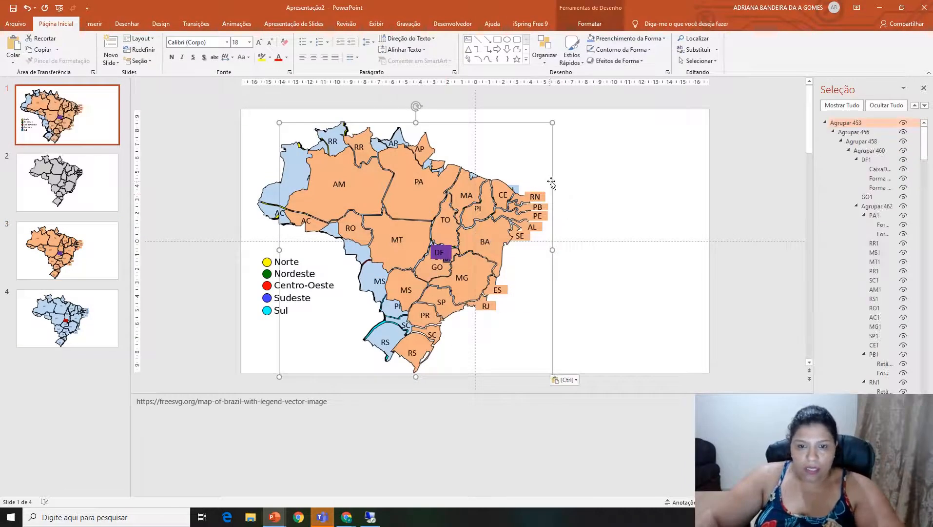
left_click_drag(547, 182, 523, 176)
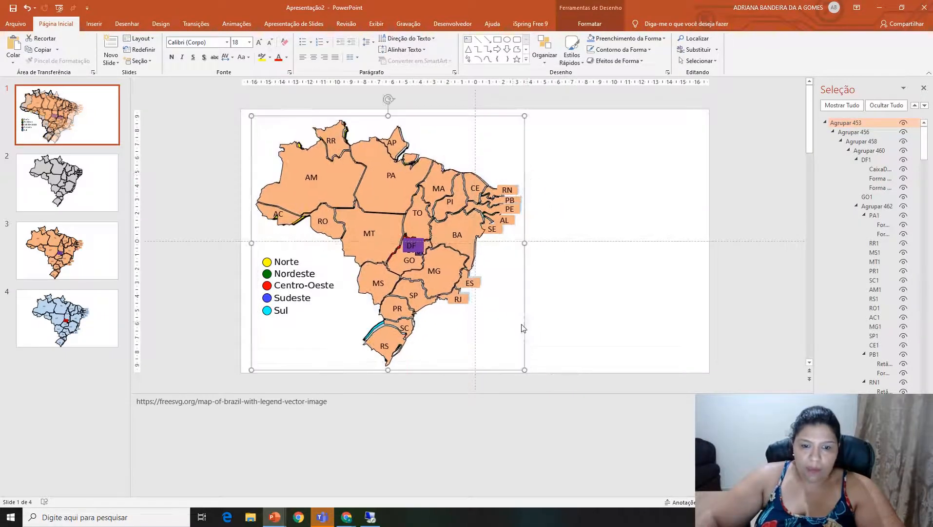
left_click_drag(523, 369, 522, 365)
left_click_drag(524, 240, 526, 254)
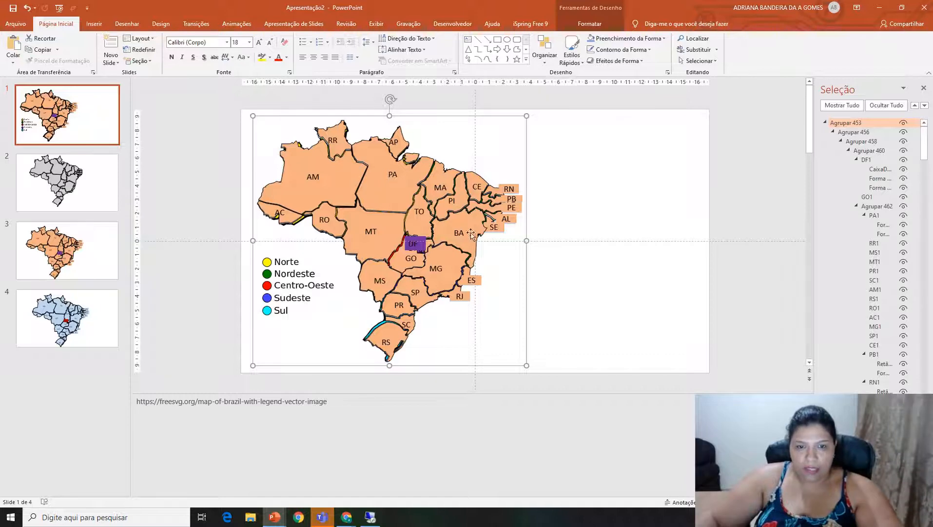
Ungroup the orange map on slide 1 into separate state shapes and select its Acre (AC) shape.
right_click(525, 165)
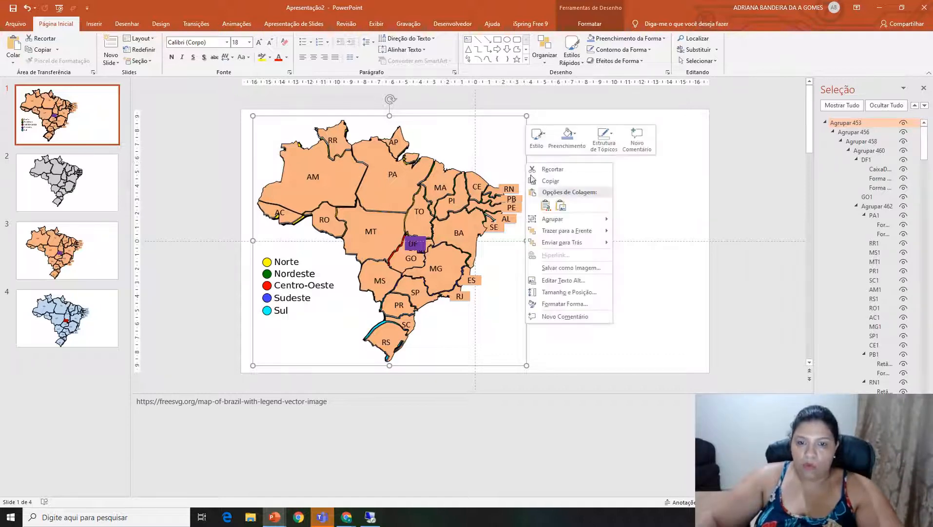
mouse_move(546, 217)
left_click(638, 246)
left_click(555, 276)
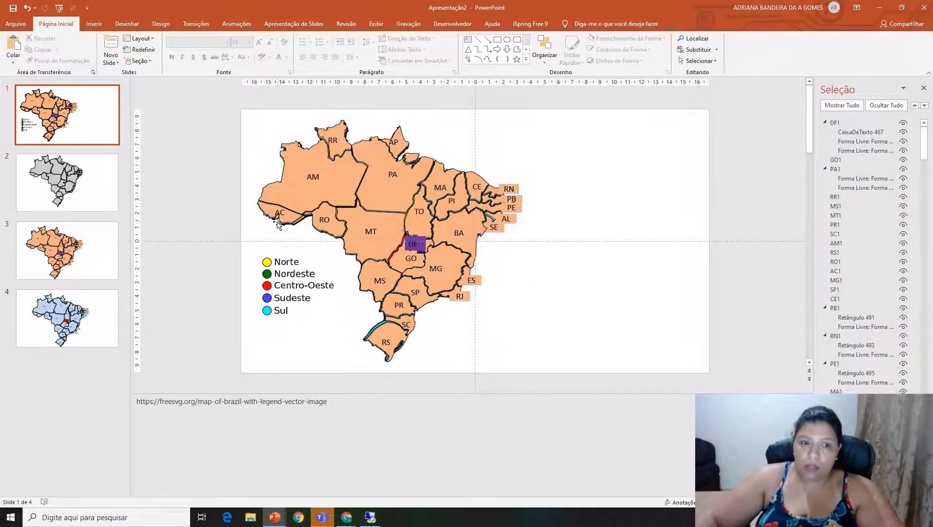
left_click(293, 217)
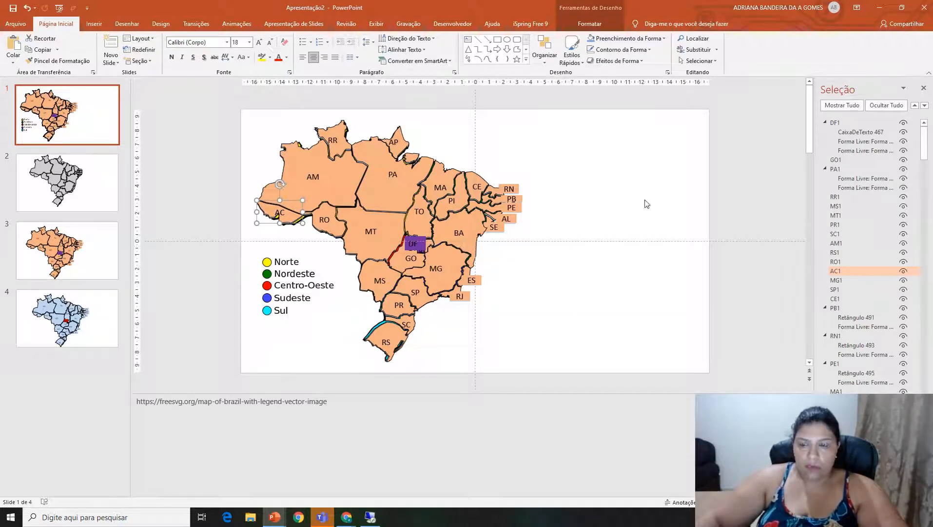
Close the Selection pane and paste the globe icon with the red COMEÇAR button into slide 1's lower-right corner.
left_click(924, 88)
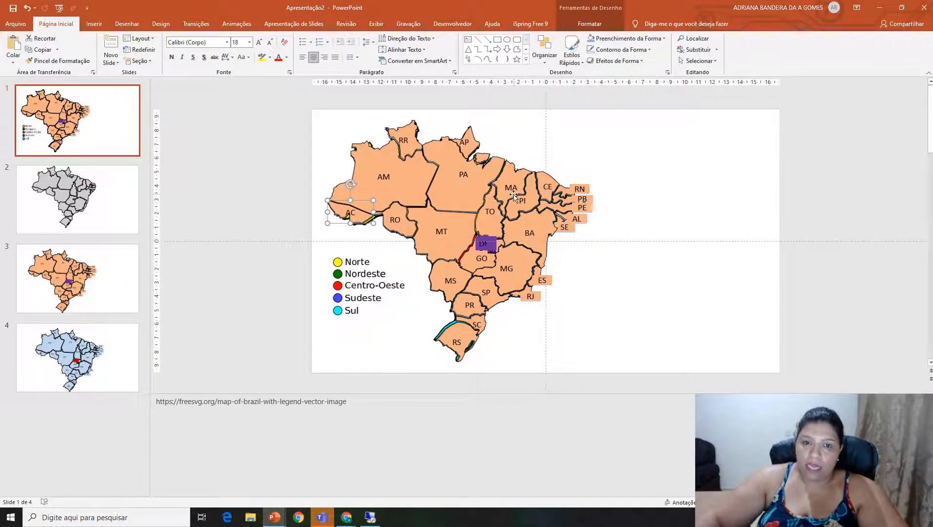
left_click(91, 24)
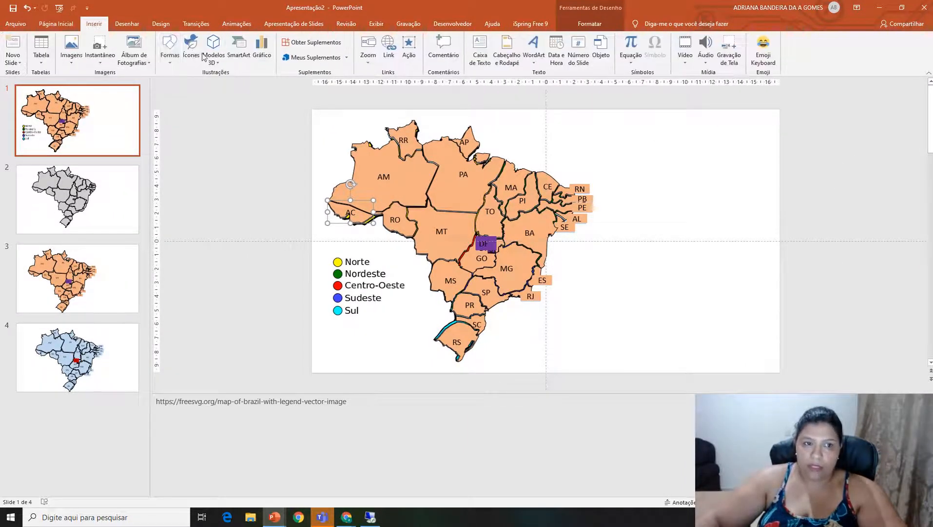
left_click(170, 48)
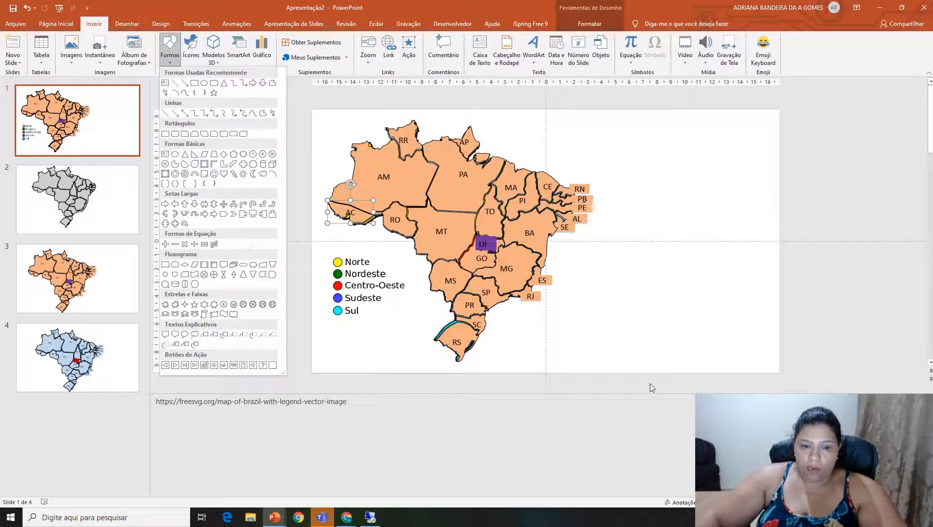
key("ctrl+v")
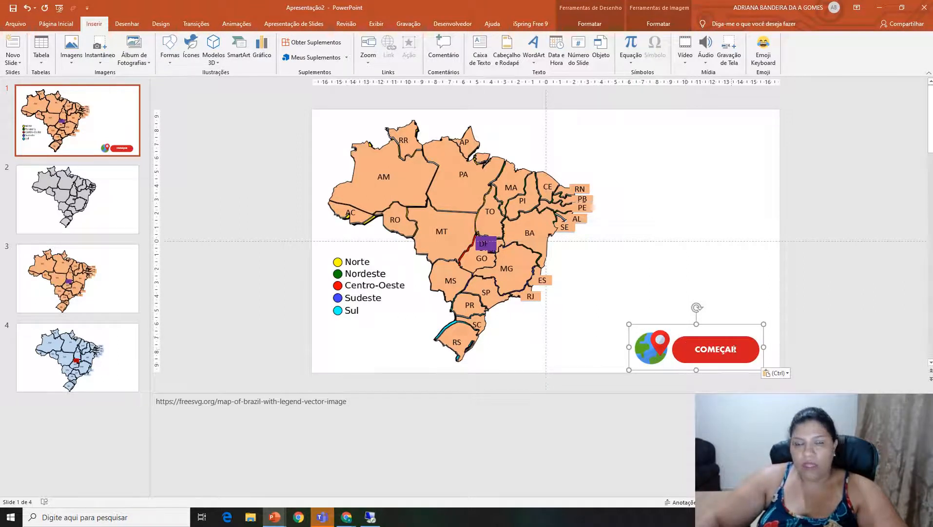
left_click_drag(740, 326, 740, 321)
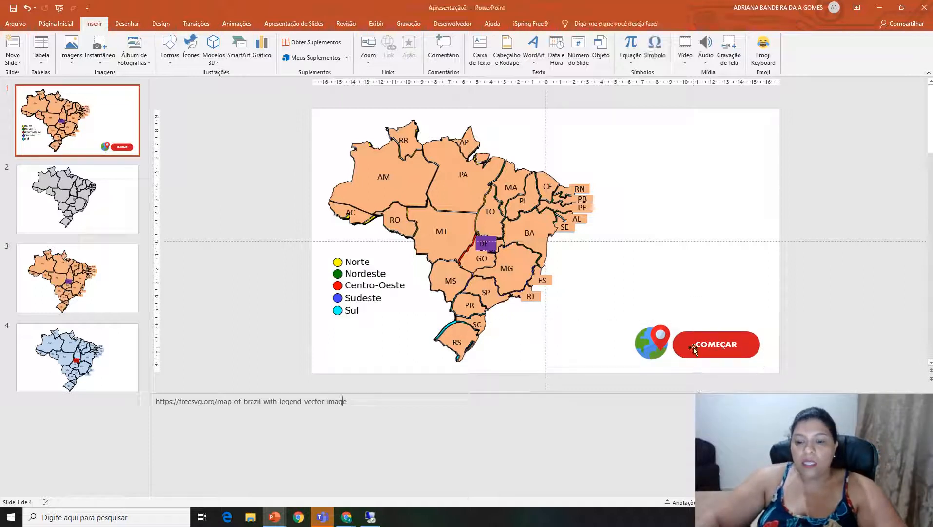
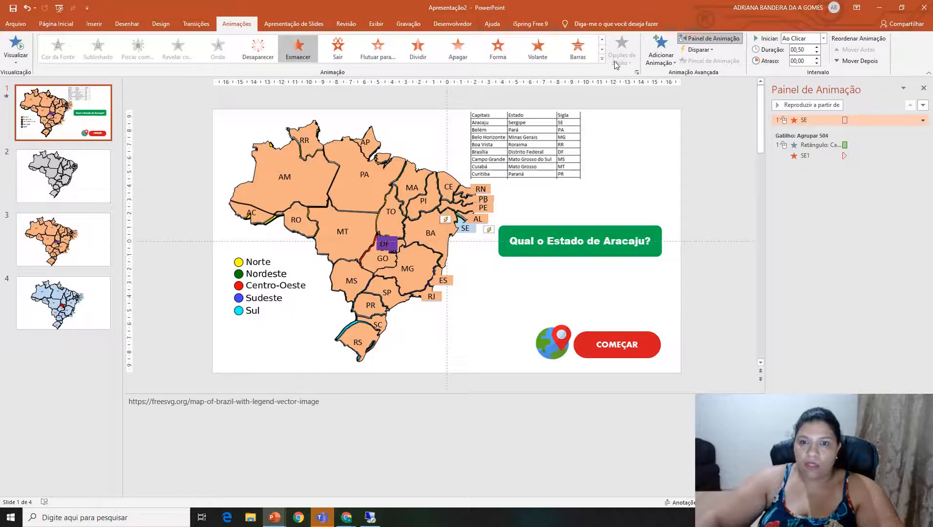
Add a Desaparecer exit animation to the green "Qual o Estado de Aracaju?" box, keeping its entrance effect.
left_click(603, 58)
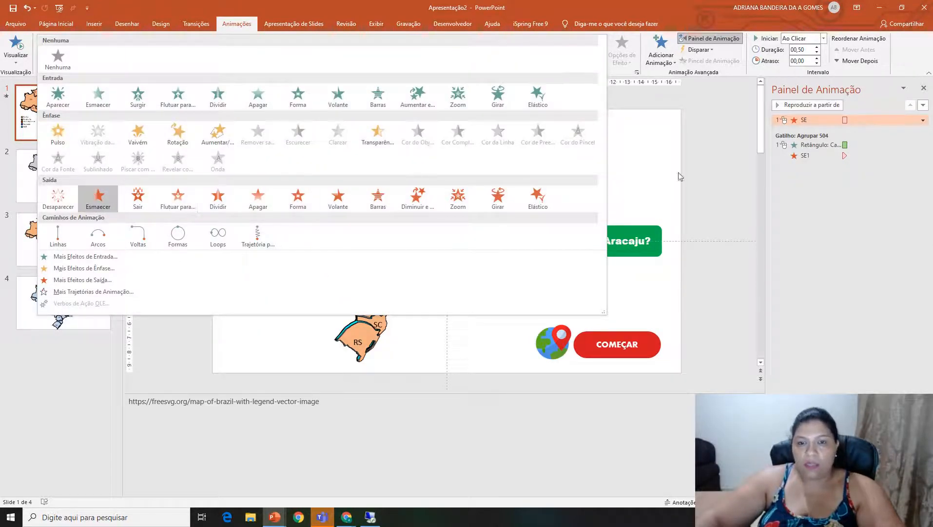
left_click(659, 171)
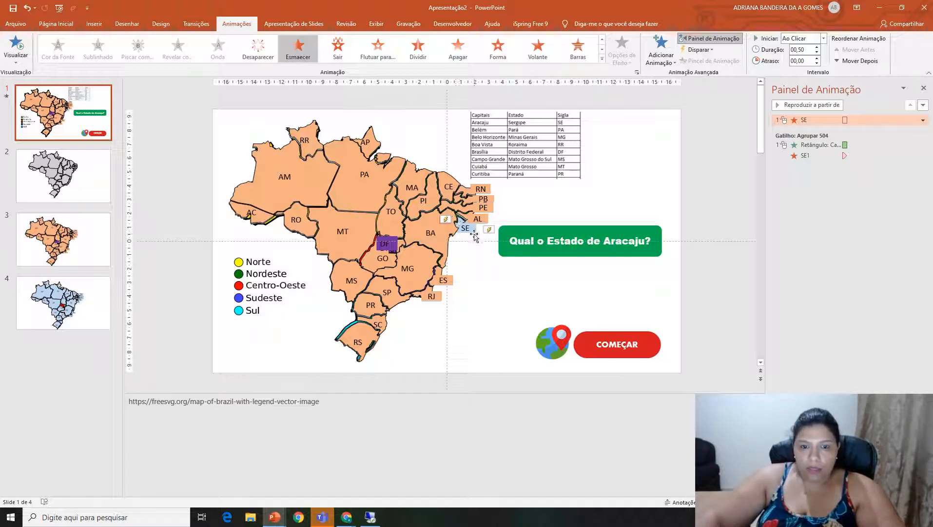
left_click(546, 250)
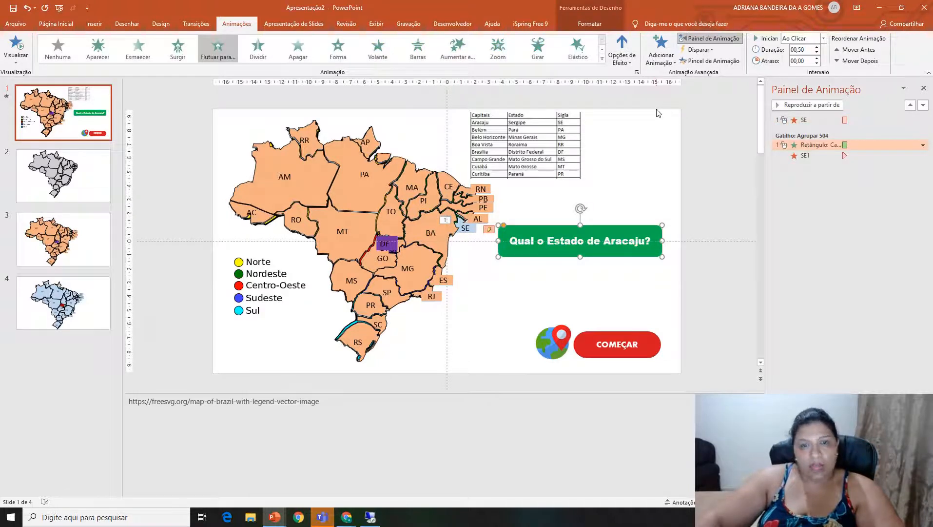
left_click(658, 54)
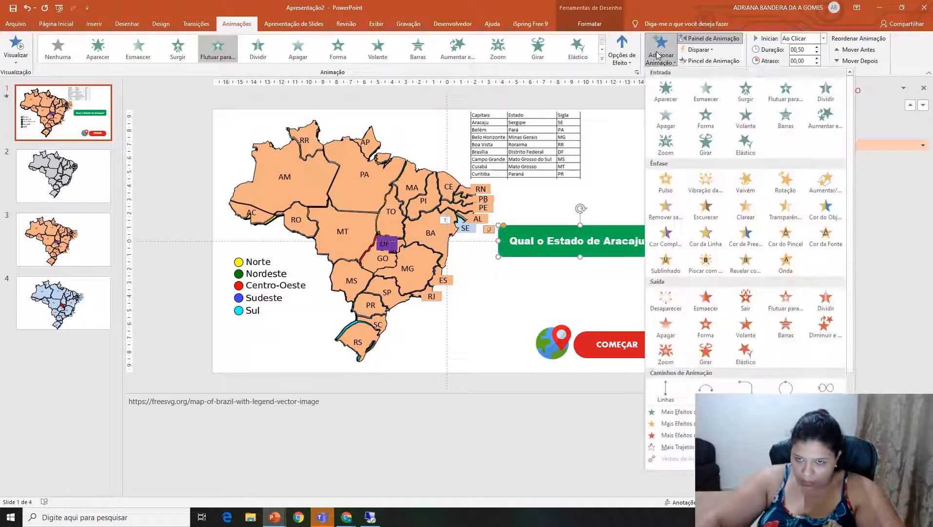
left_click(666, 300)
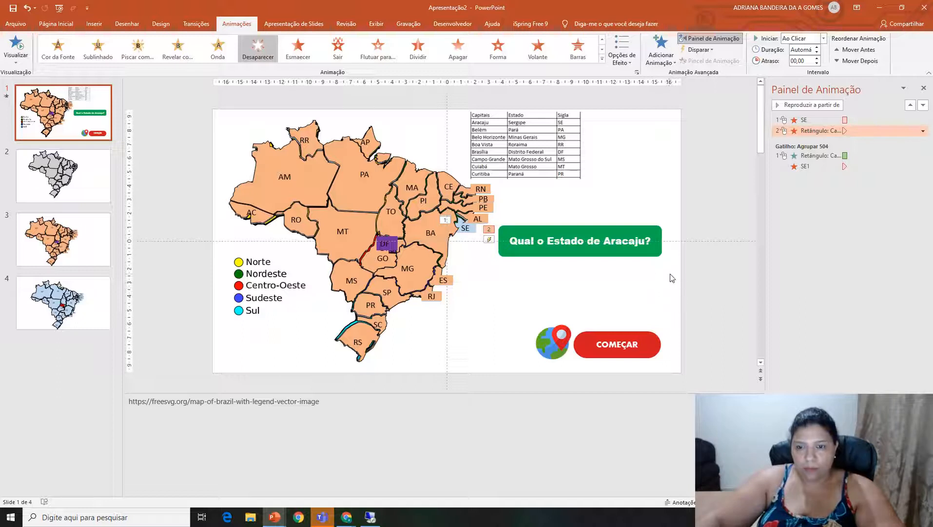
Duplicate the Aracaju question box, place the copy just below it and change its city name to Belém.
left_click(648, 250)
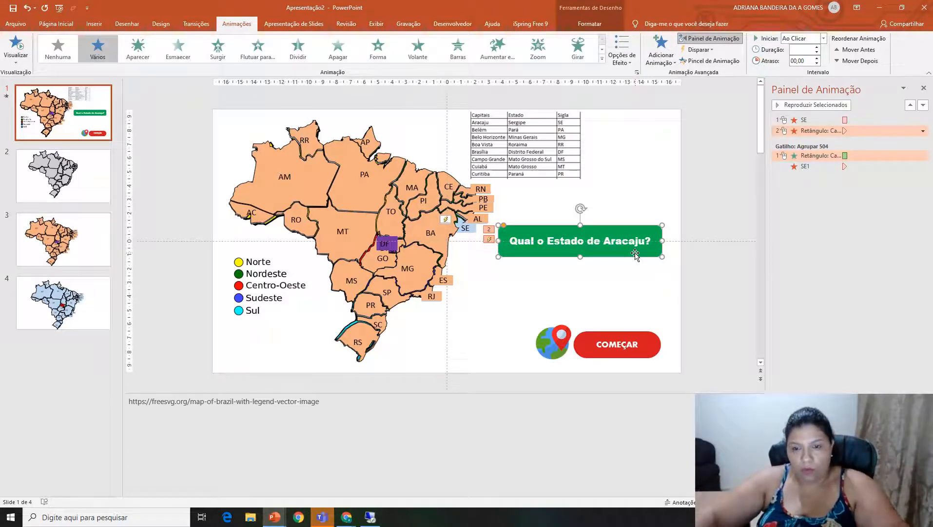
key("ctrl+d")
left_click_drag(636, 255, 605, 278)
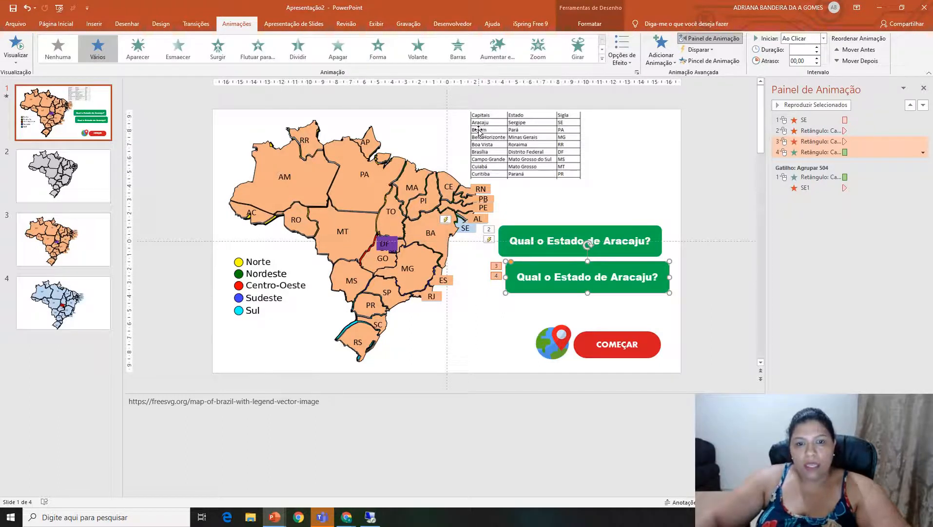
left_click_drag(611, 277, 650, 277)
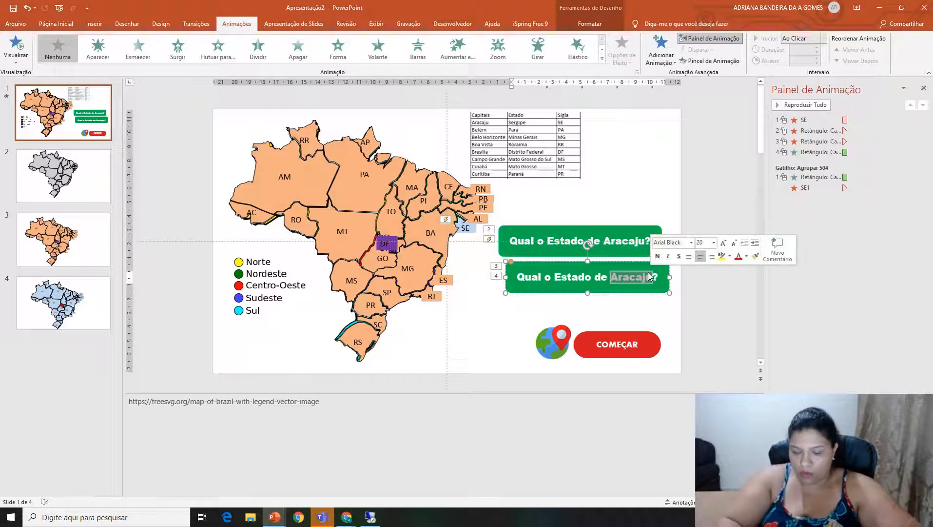
type("B")
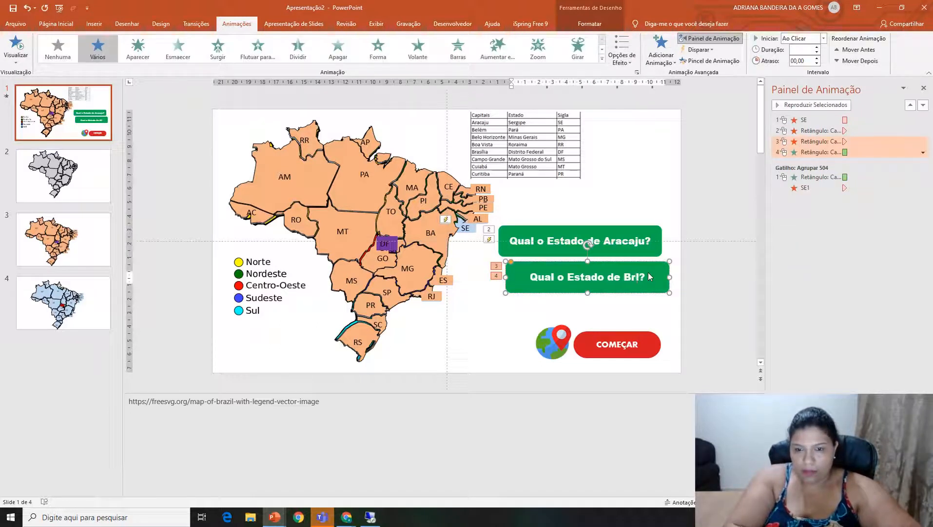
type("elém")
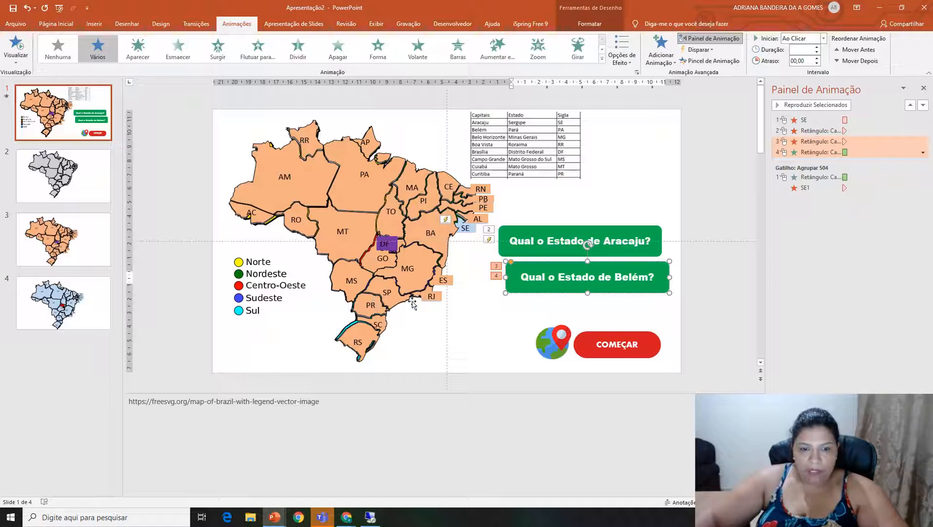
Apply the Desaparecer exit animation to the orange Pará (PA) shape on the map.
left_click(373, 193)
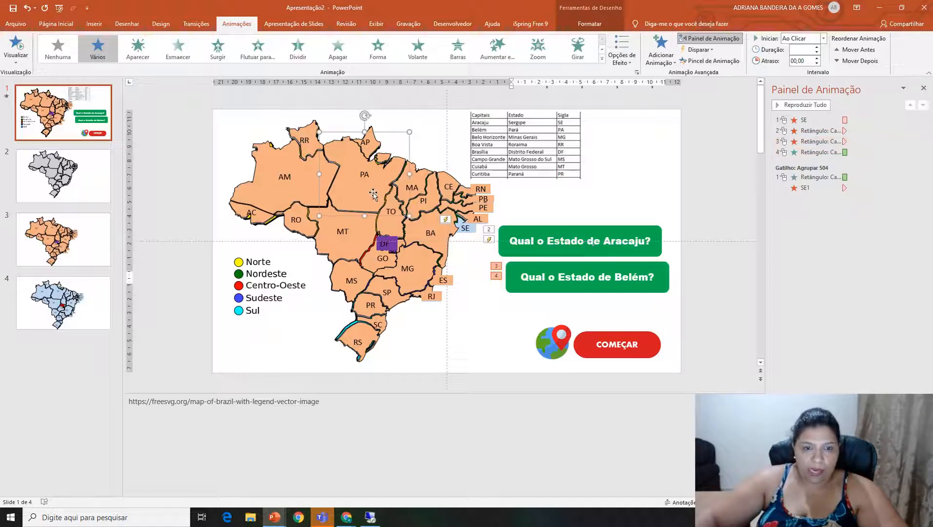
left_click(602, 59)
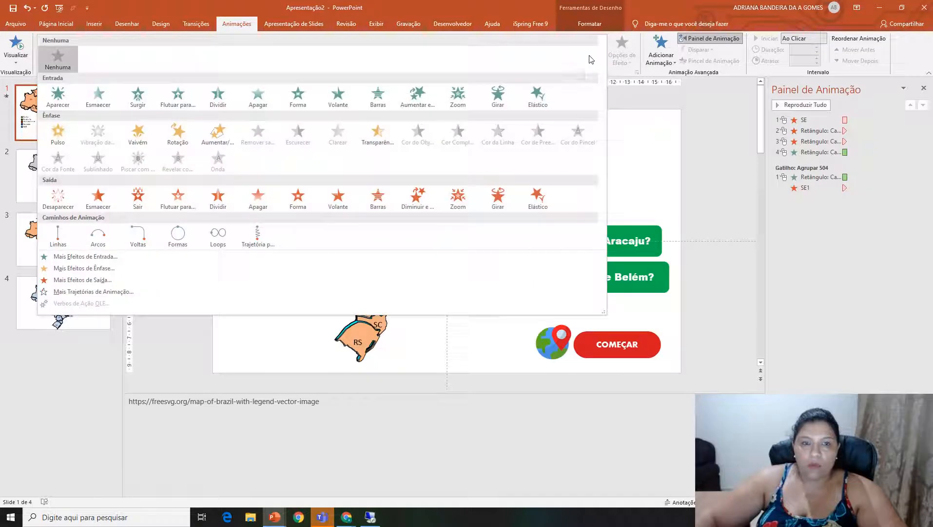
left_click(59, 199)
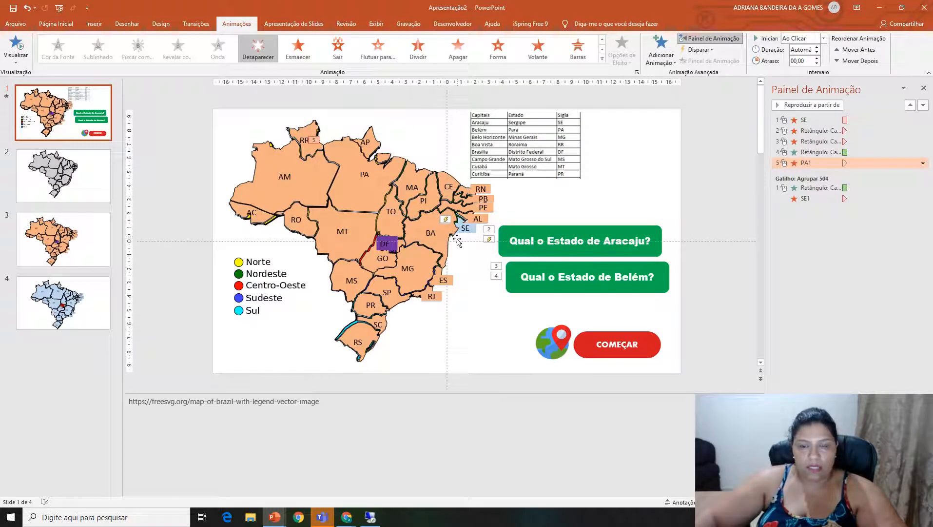
Move the Aracaju question box up, away from the Belém box, and remove the Belém box's Desaparecer exit animation.
left_click(797, 142)
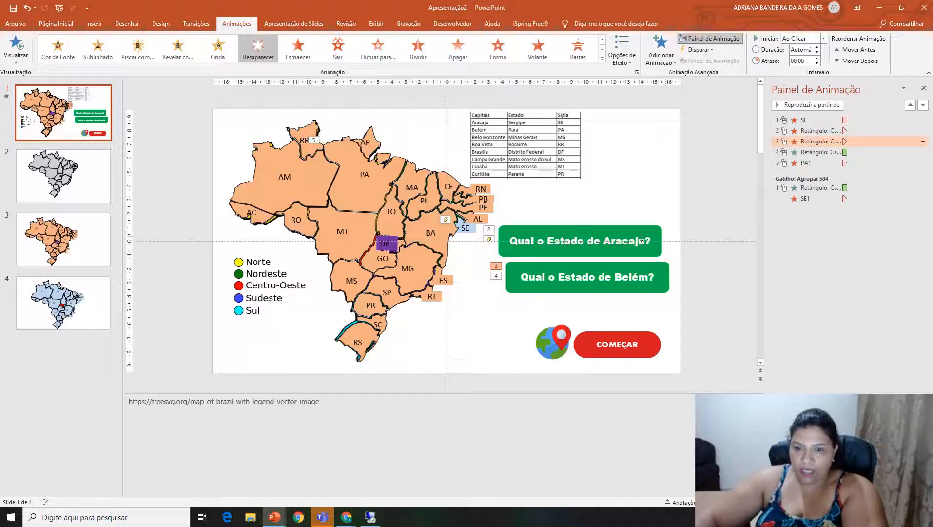
left_click_drag(652, 247, 658, 220)
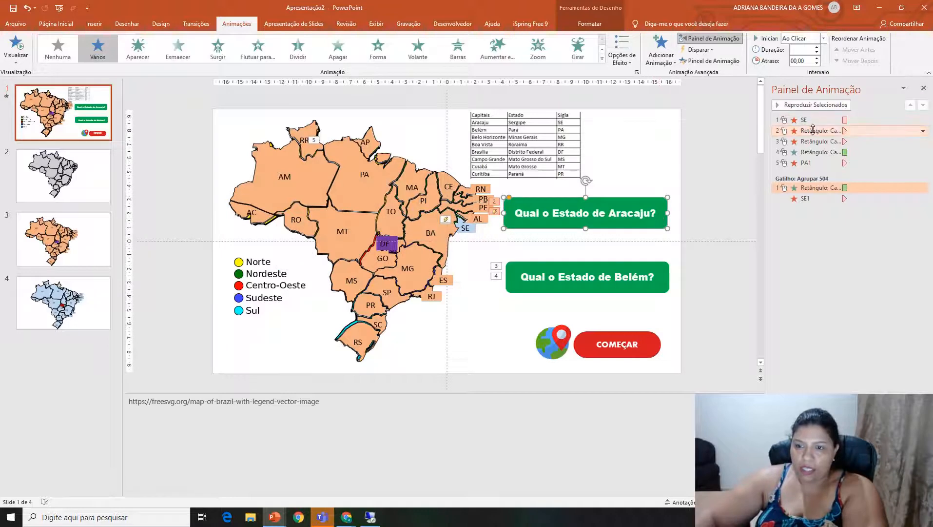
left_click(665, 283)
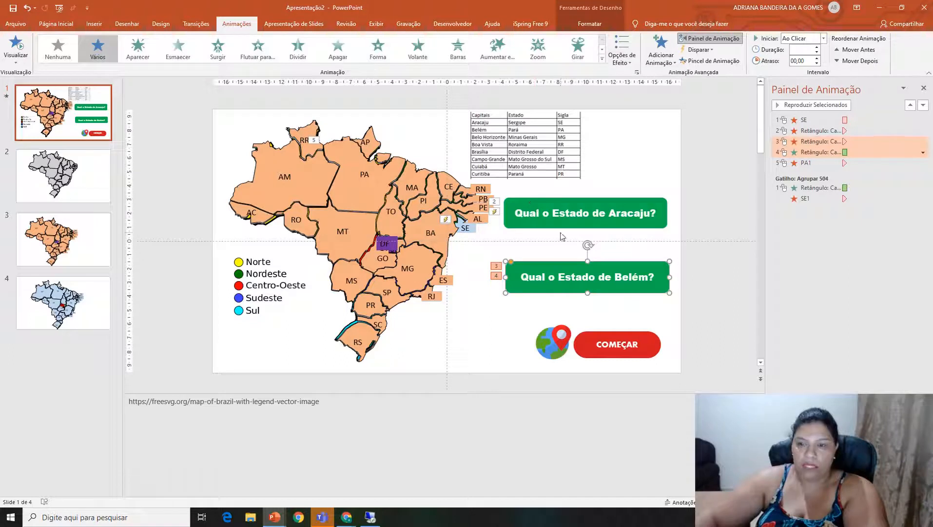
left_click(807, 141)
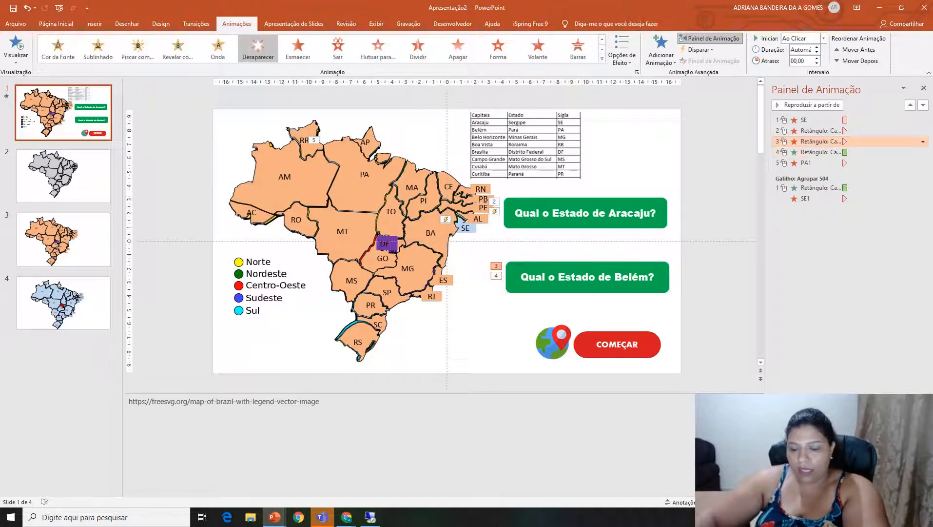
key("Delete")
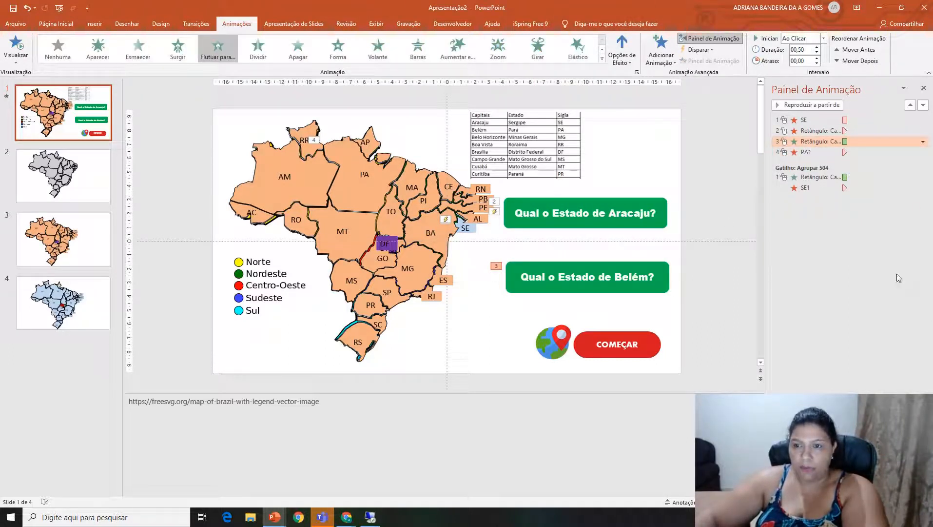
Set the Aracaju question box's Desaparecer exit animation to start with the previous one.
left_click(790, 131)
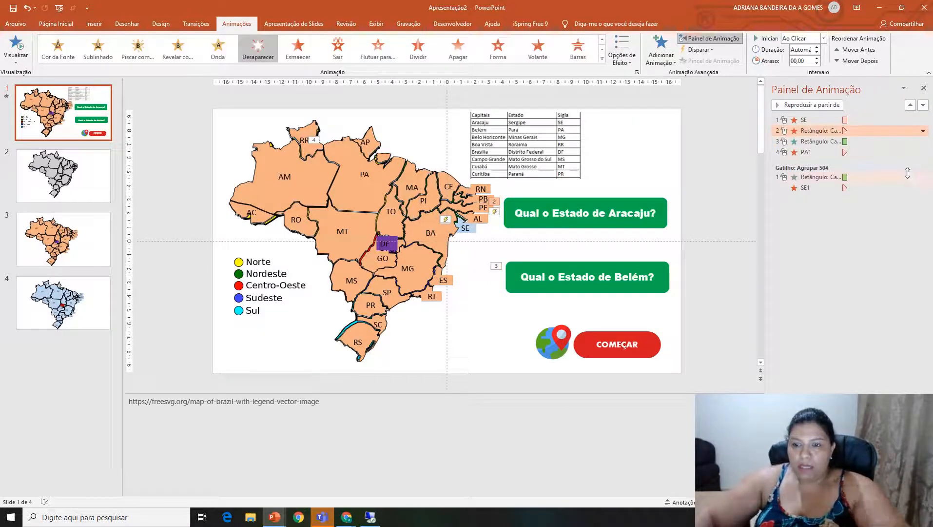
left_click(659, 226)
left_click(795, 130)
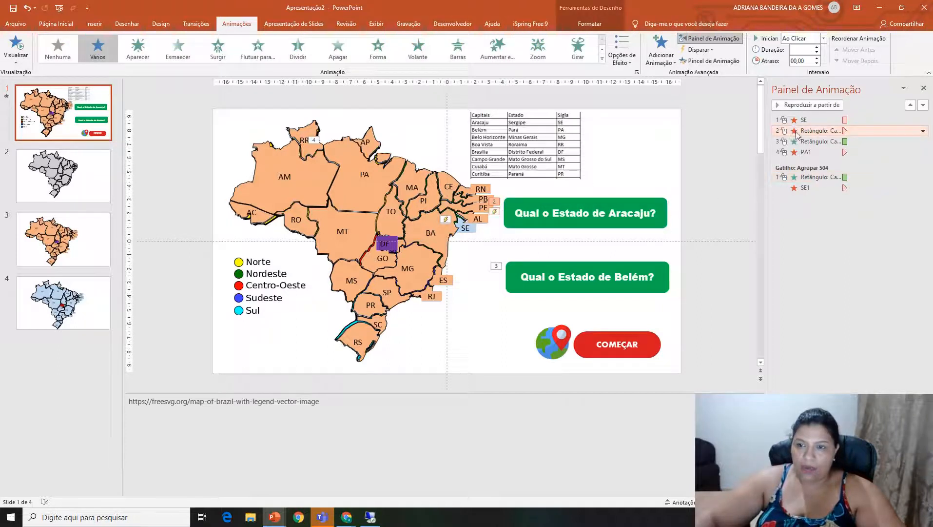
right_click(796, 130)
left_click(860, 155)
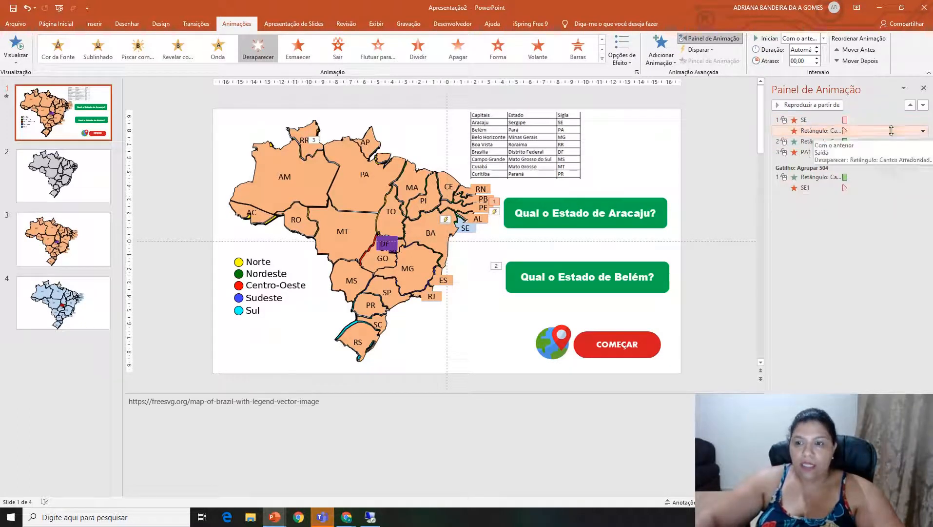
Set the Belém question box's entrance animation to start after the previous one.
left_click(805, 141)
right_click(814, 145)
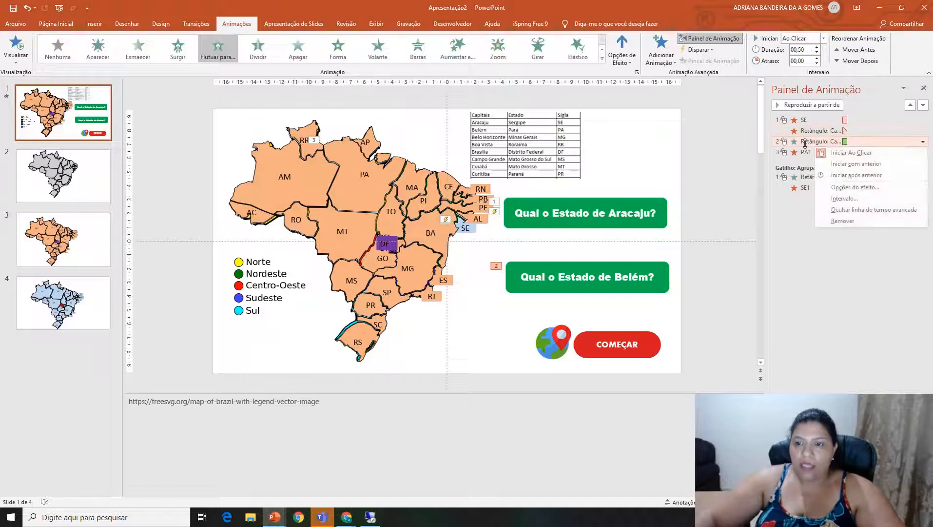
left_click(857, 177)
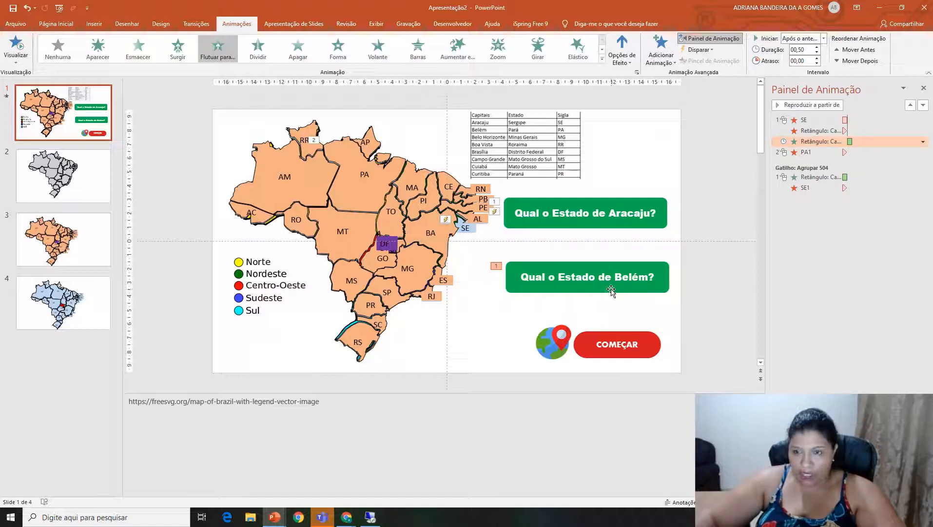
Set the PA1 shape's Desaparecer exit animation to start with the previous one.
left_click(798, 154)
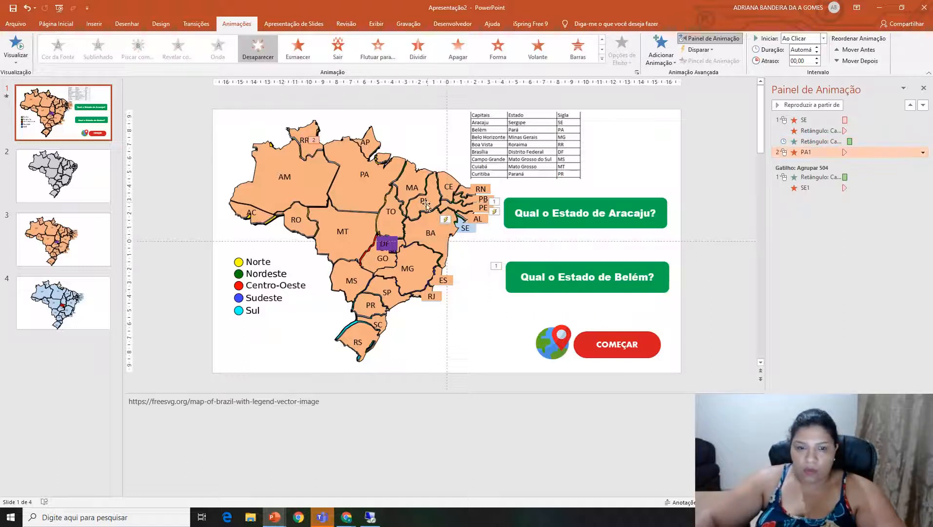
right_click(803, 151)
left_click(824, 160)
right_click(813, 152)
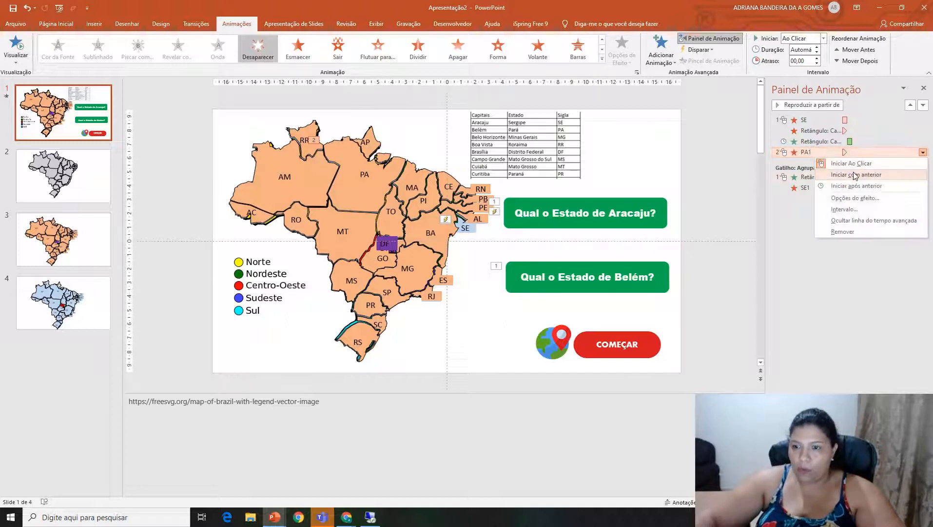
left_click(854, 174)
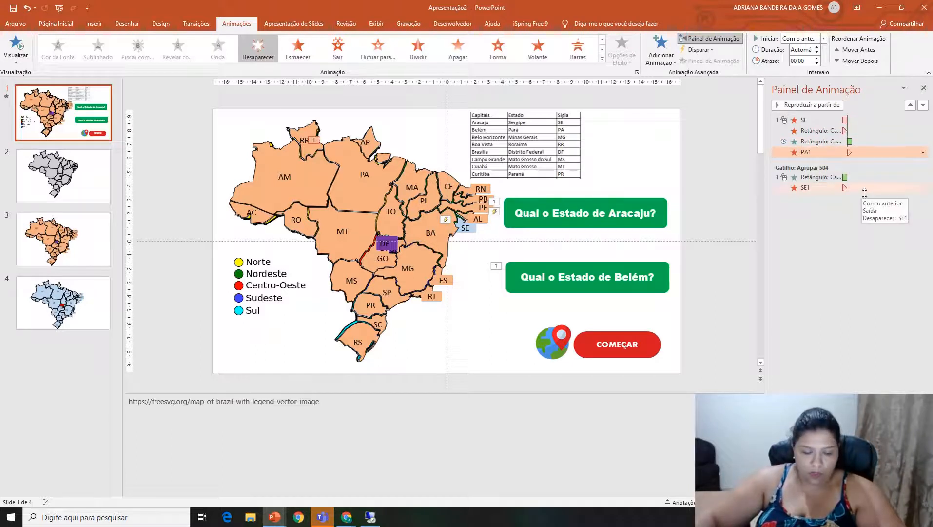
Select the SE, Aracaju box, Belém box and PA1 animations and trigger them all on clicking the SE shape.
key("shift+Up")
key("shift+Up")
key("shift+Up")
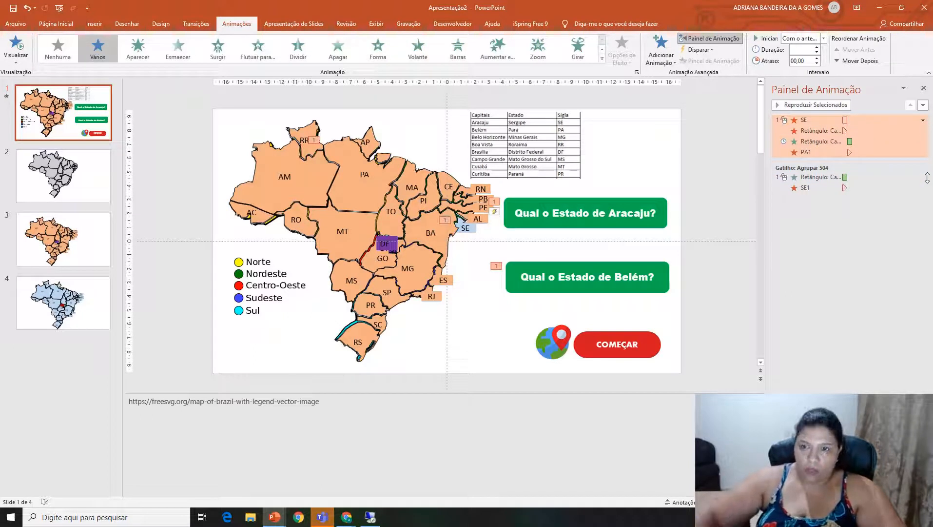
left_click(719, 50)
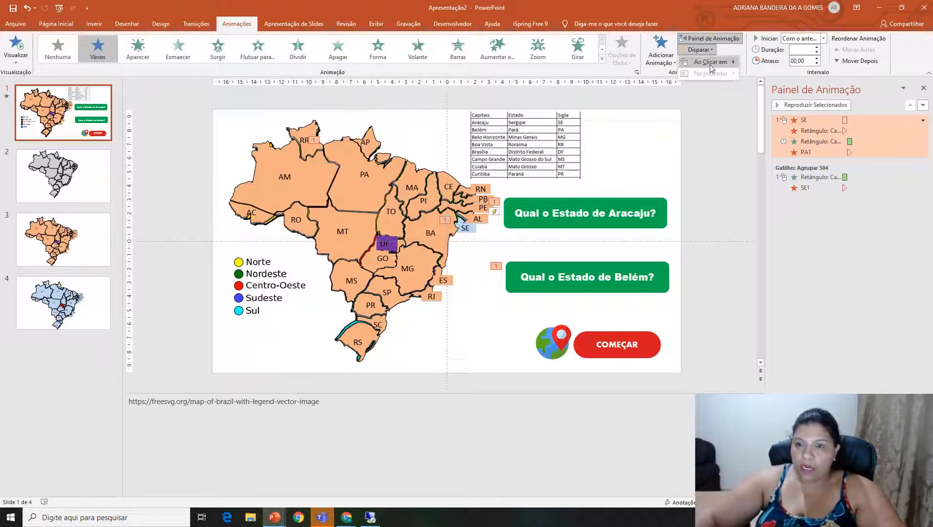
mouse_move(712, 62)
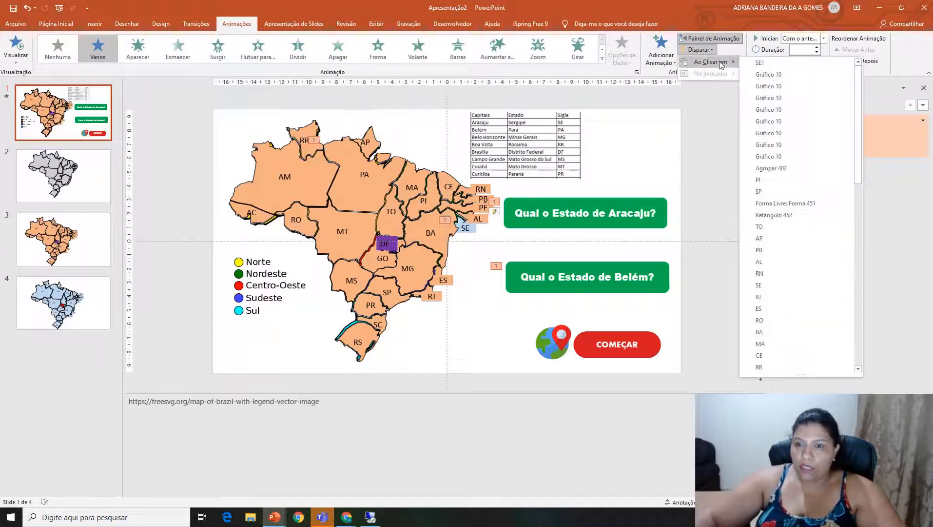
left_click(899, 234)
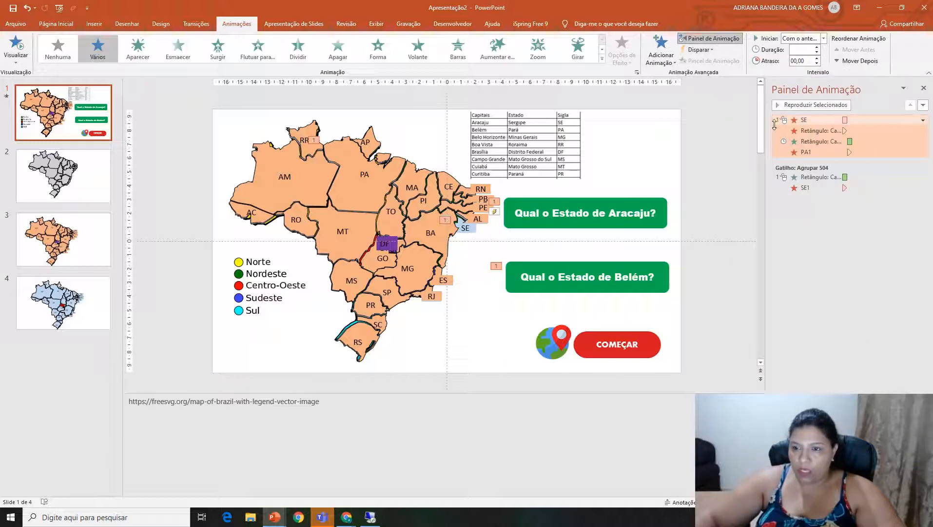
left_click(702, 50)
mouse_move(737, 63)
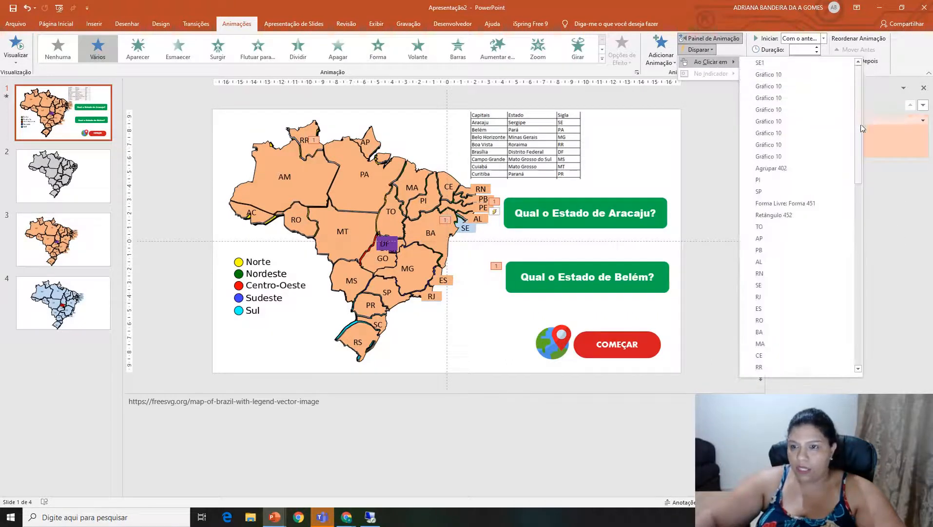
scroll(800, 246, "down", 1)
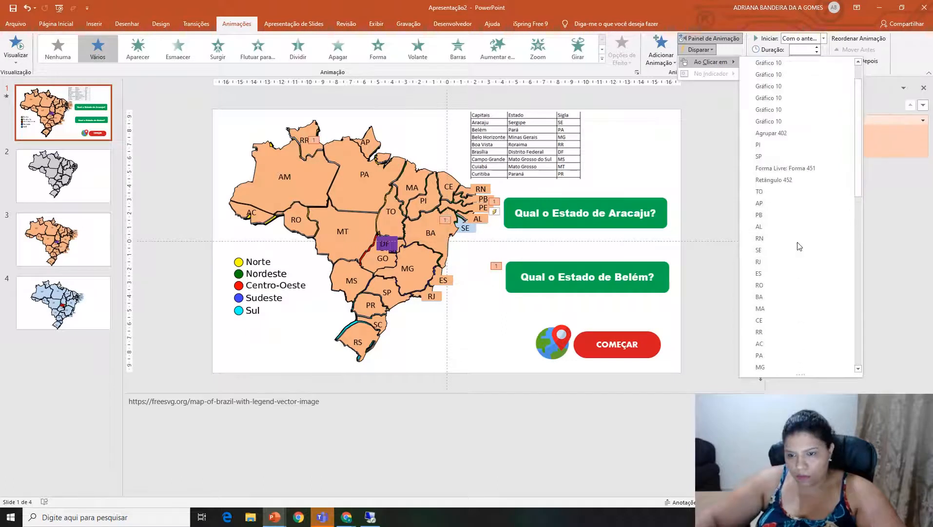
left_click(759, 249)
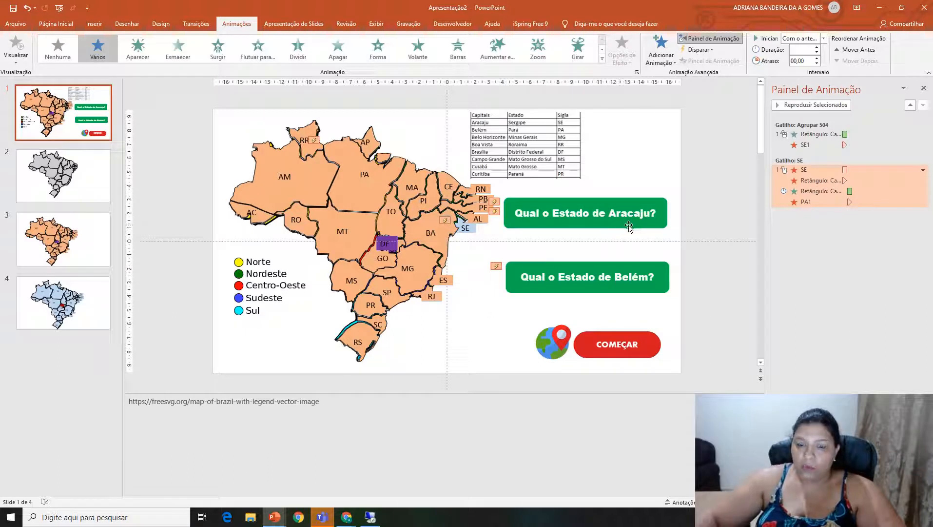
Move the Aracaju question box down closer to the Belém box and select the Sergipe (SE) shape.
left_click_drag(629, 227, 627, 240)
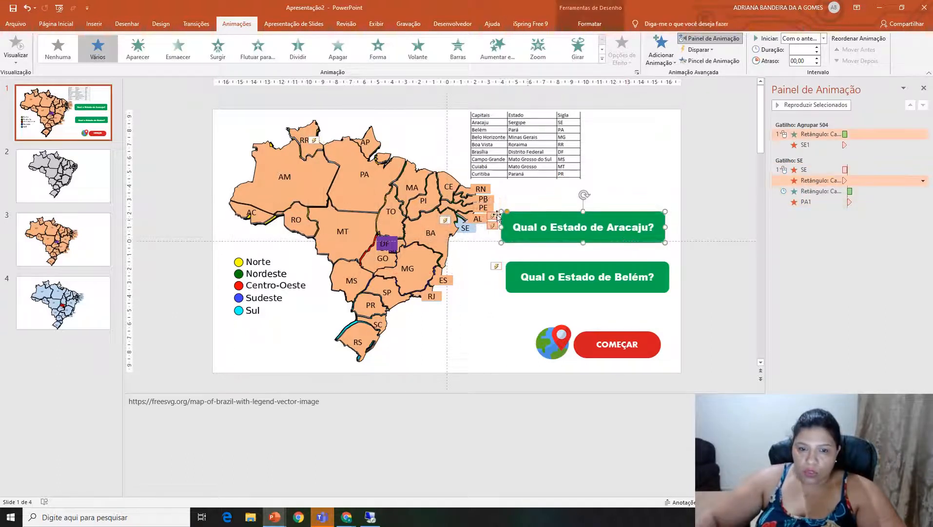
left_click(459, 224)
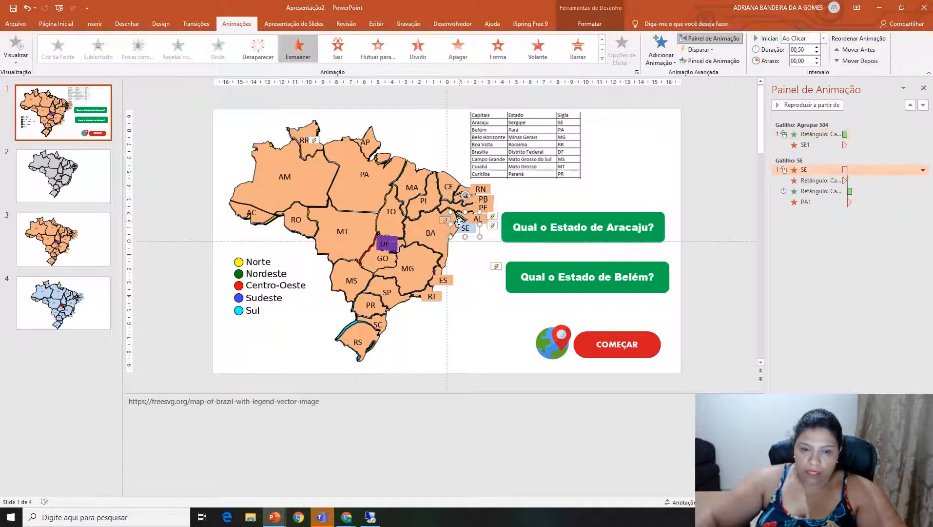
Send the blue SE shape behind its orange copy and place the Belém question box over the Aracaju box.
right_click(458, 222)
left_click(501, 301)
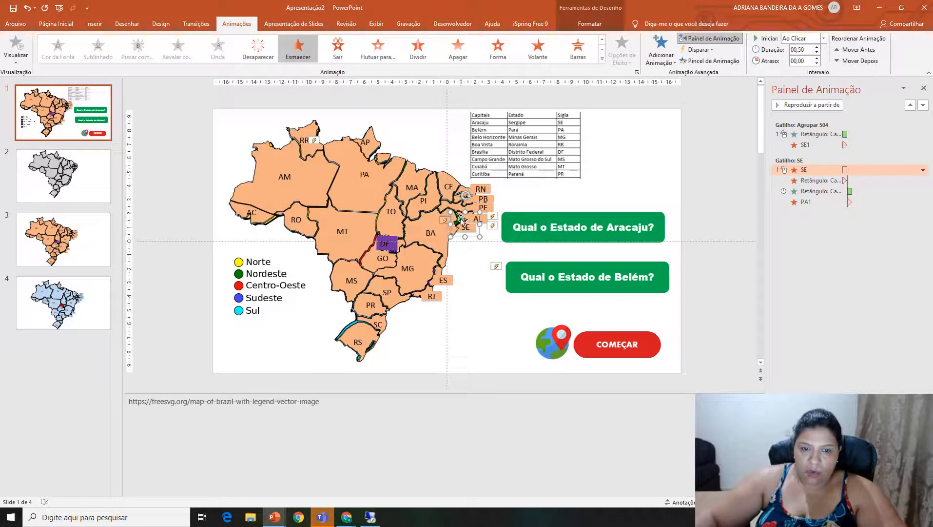
right_click(460, 216)
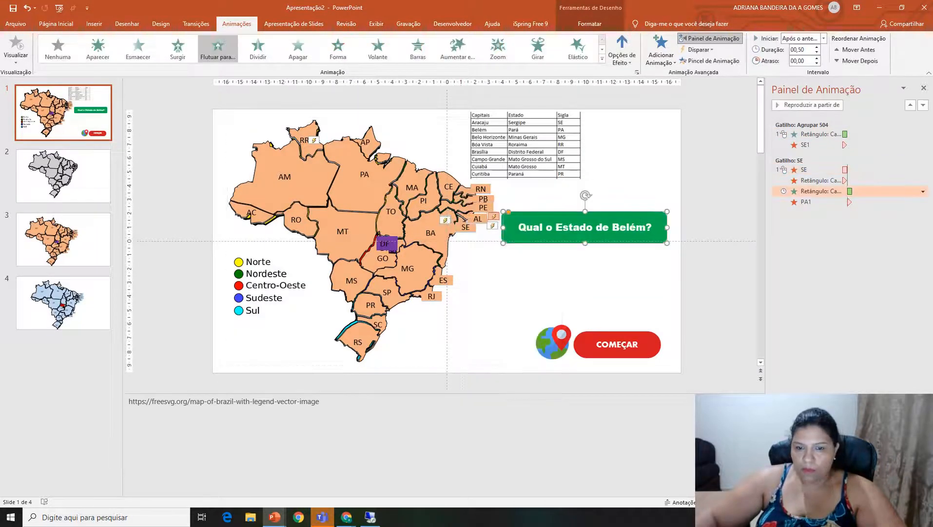
Test the quiz in the slide show by starting it and answering the Aracaju question with the SE shape.
key("F5")
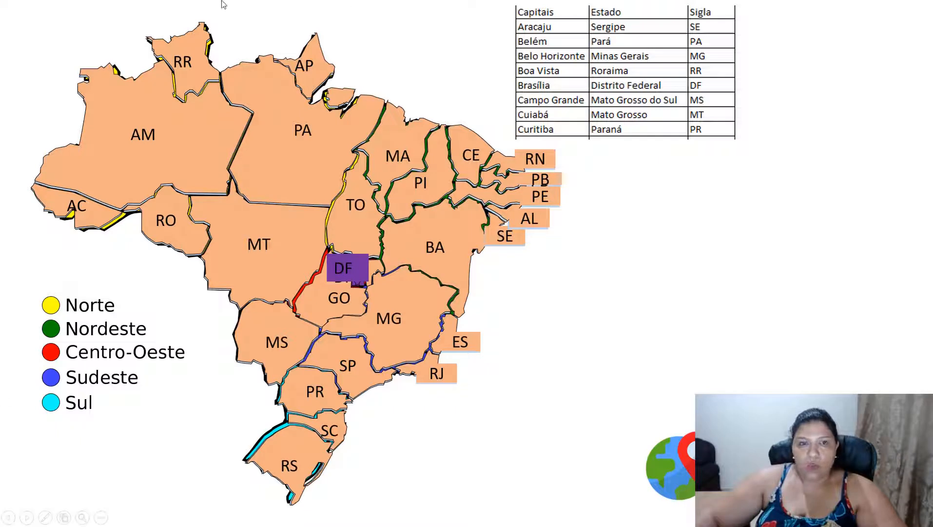
left_click(831, 334)
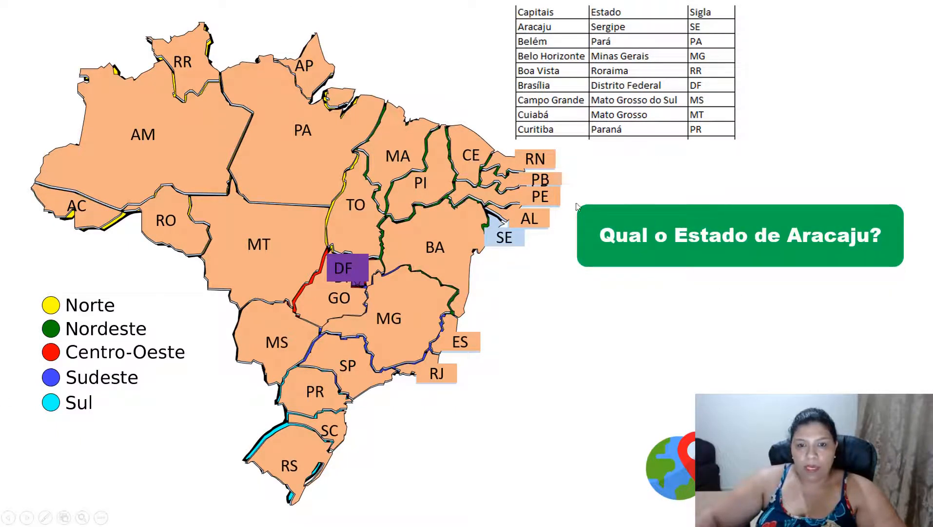
left_click(496, 229)
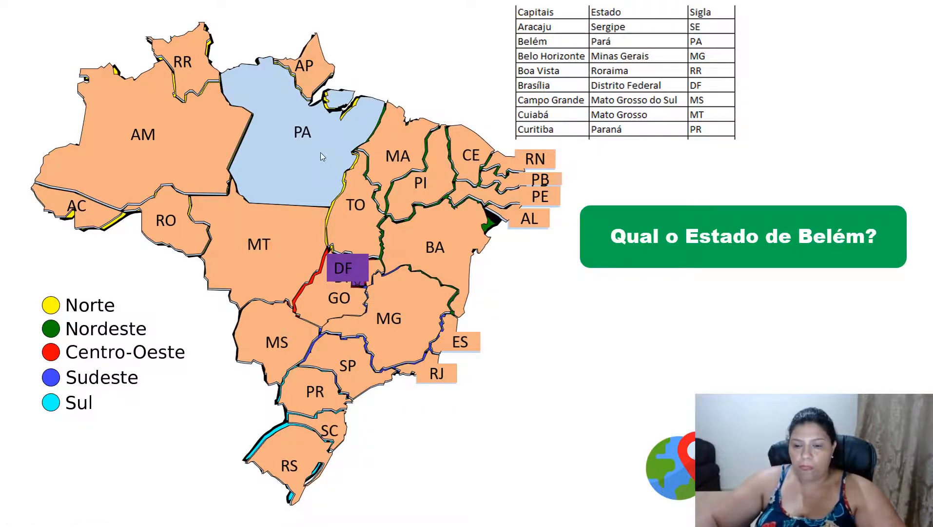
key("Escape")
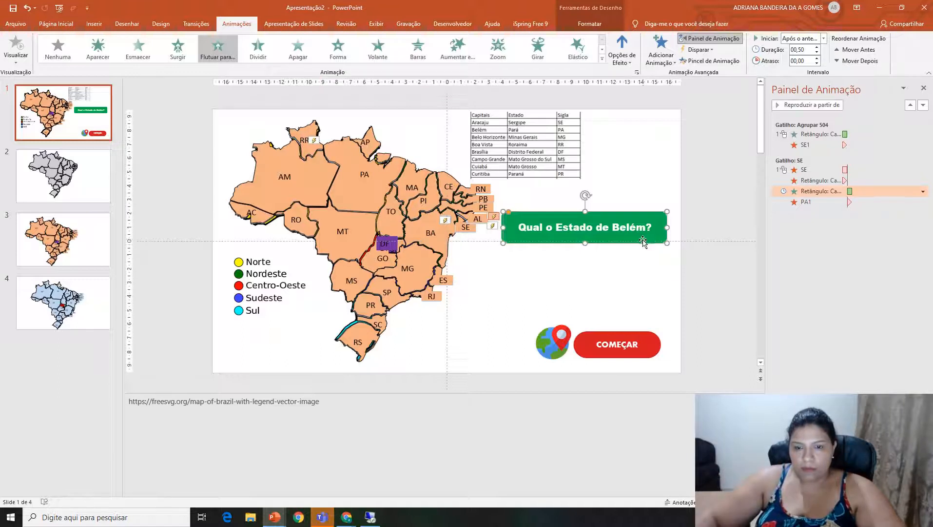
Move the Belém question box just below the Aracaju box and send the orange SE1 shape behind the blue SE shape.
left_click_drag(641, 241, 646, 279)
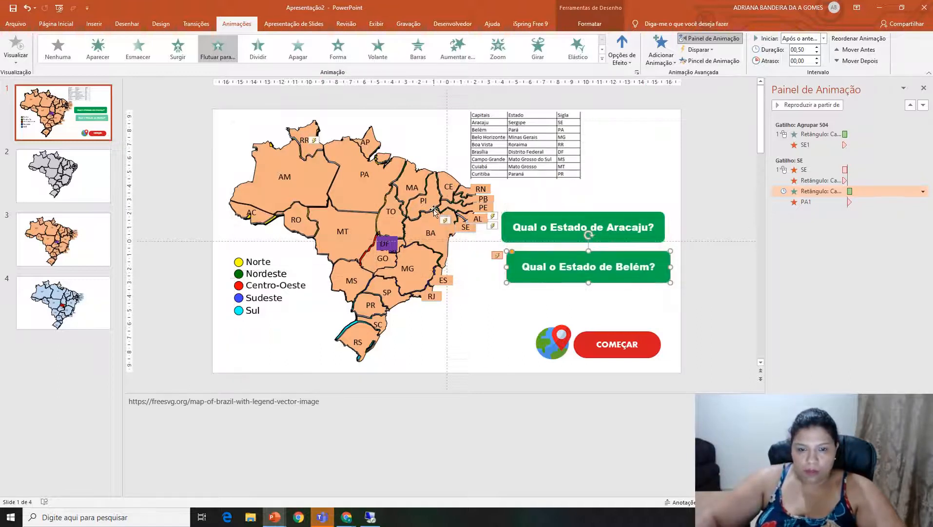
left_click(462, 220)
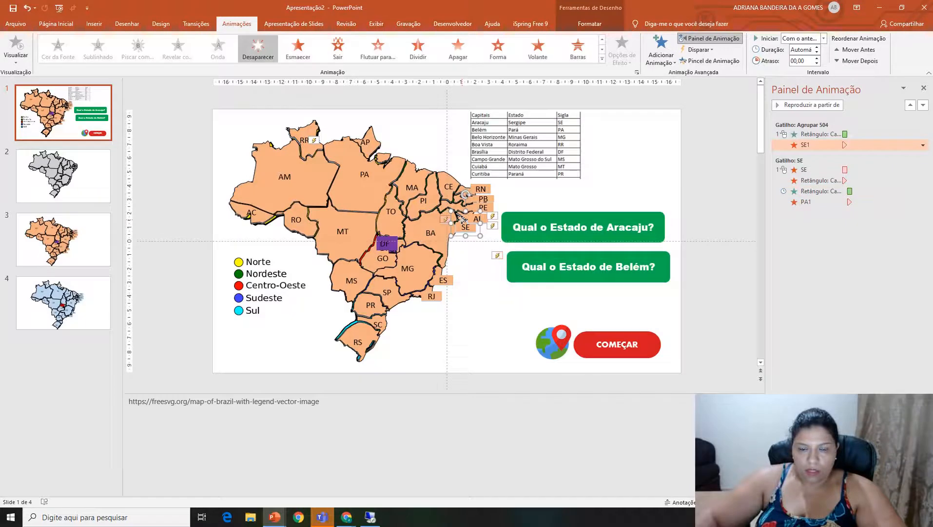
right_click(462, 221)
left_click(547, 305)
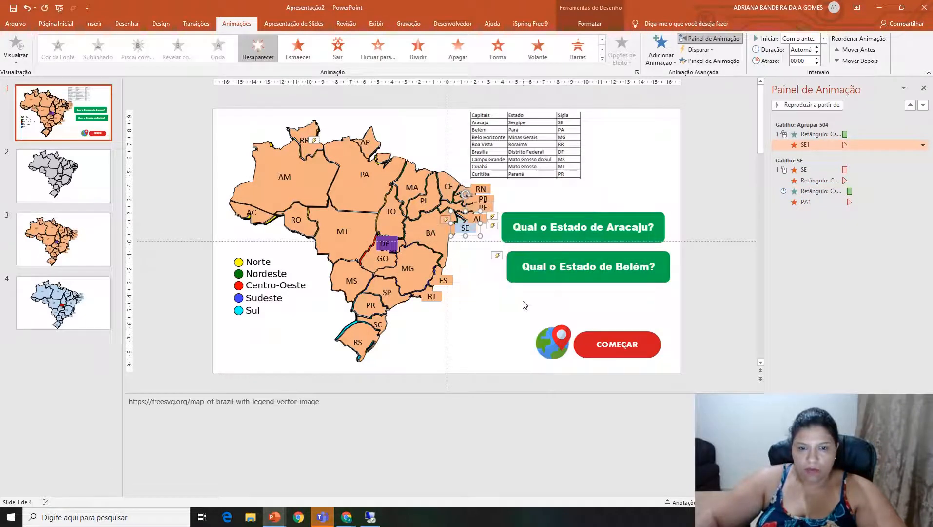
left_click(655, 279)
left_click_drag(655, 279, 648, 277)
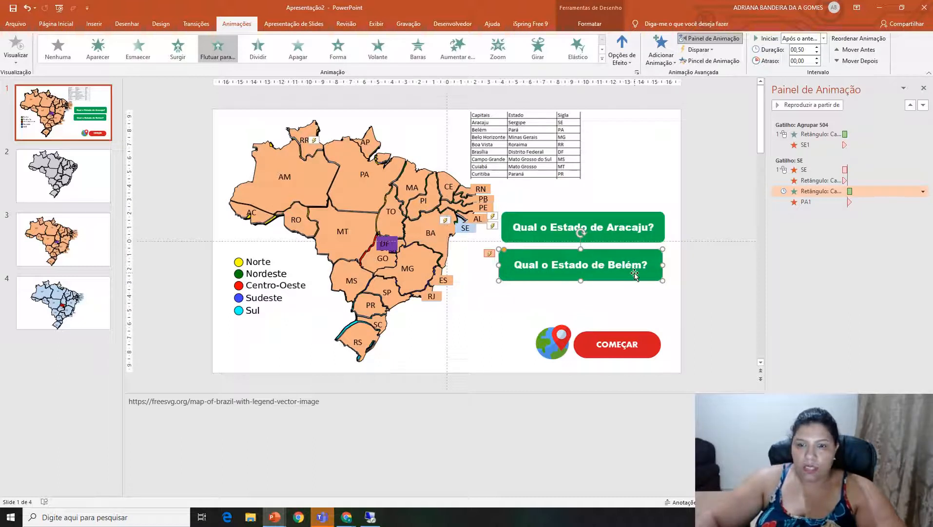
Send the orange PA1 shape behind the blue PA shape on the map.
left_click(372, 189)
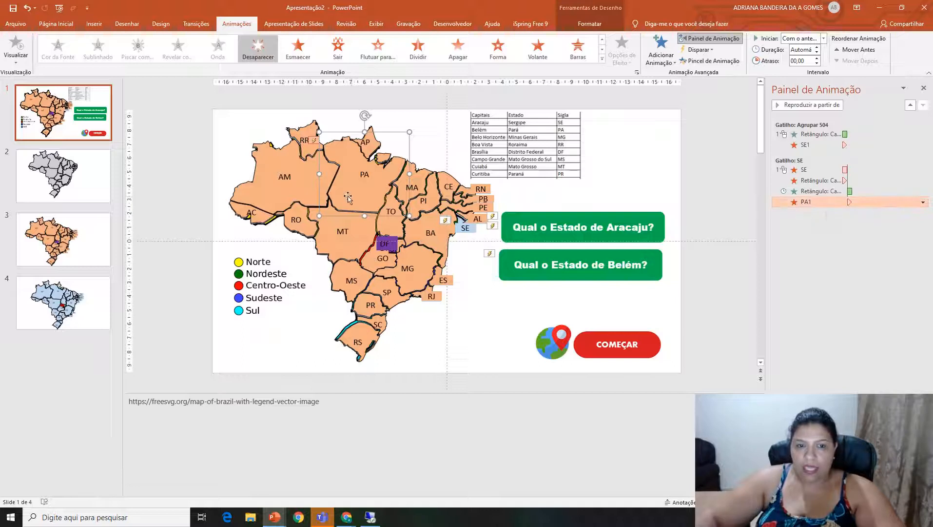
right_click(373, 195)
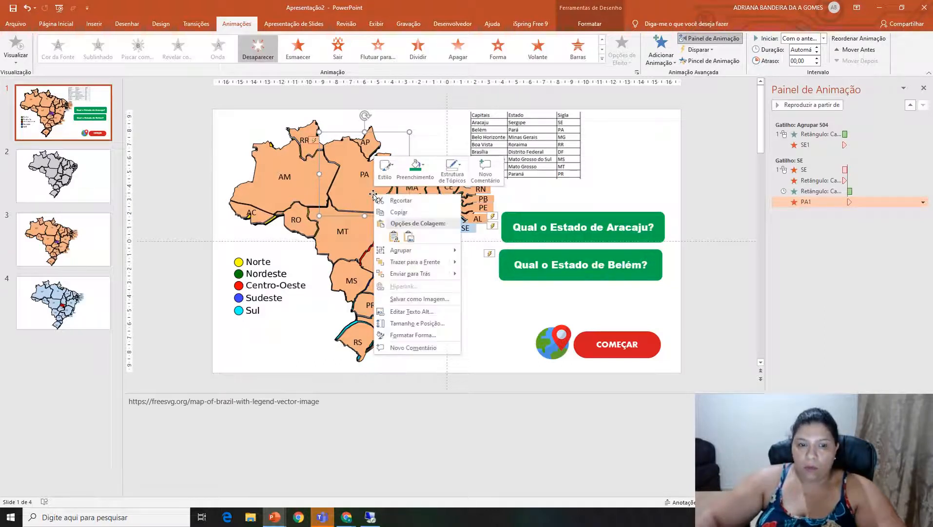
left_click(411, 277)
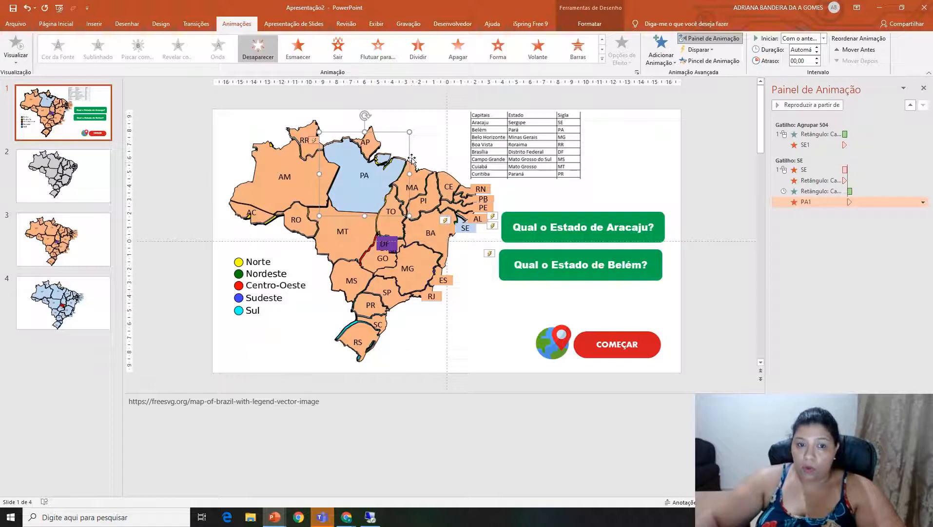
Apply the Esmaecer exit animation to the blue PA shape.
left_click(375, 195)
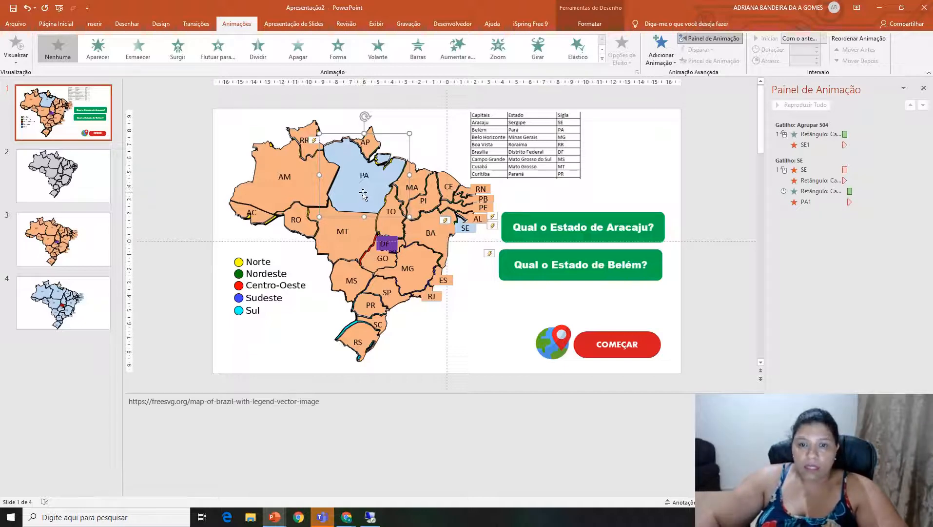
left_click(603, 59)
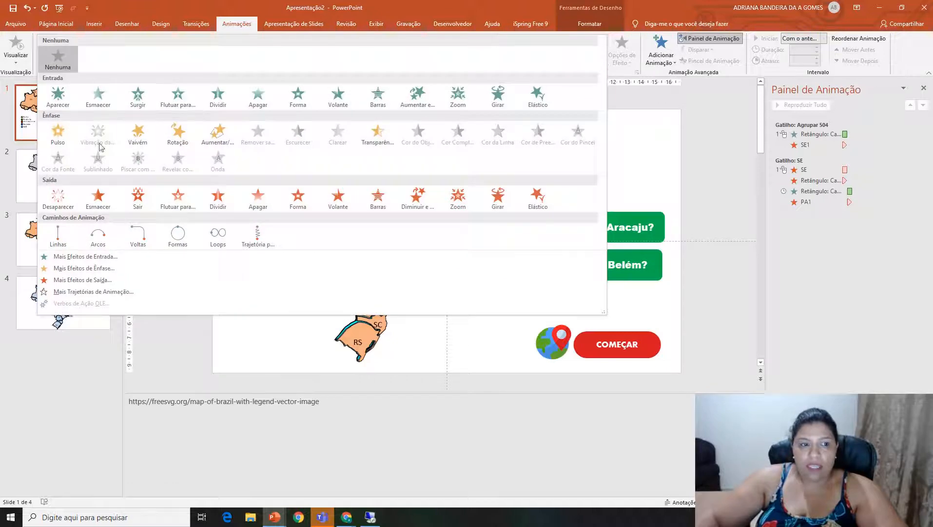
left_click(99, 198)
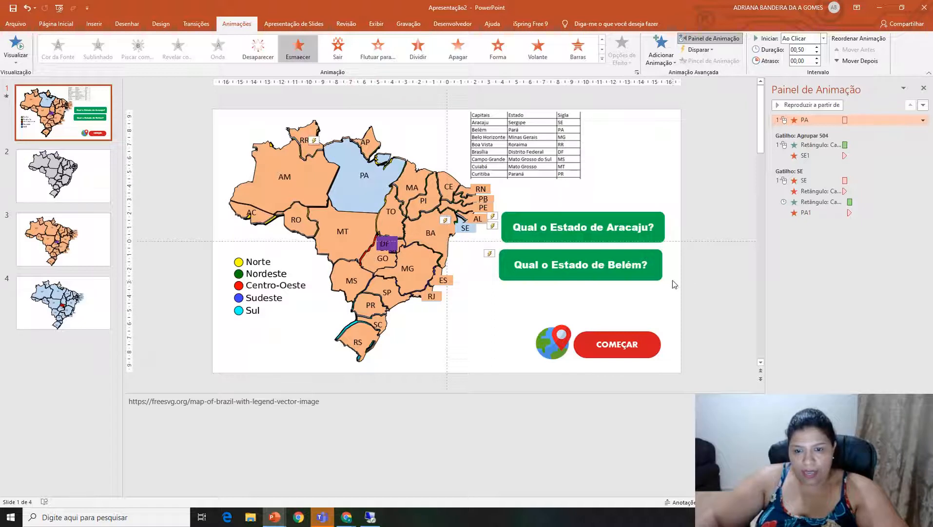
Add a Desaparecer exit animation to the Belém question box alongside its entrance animation.
left_click(655, 276)
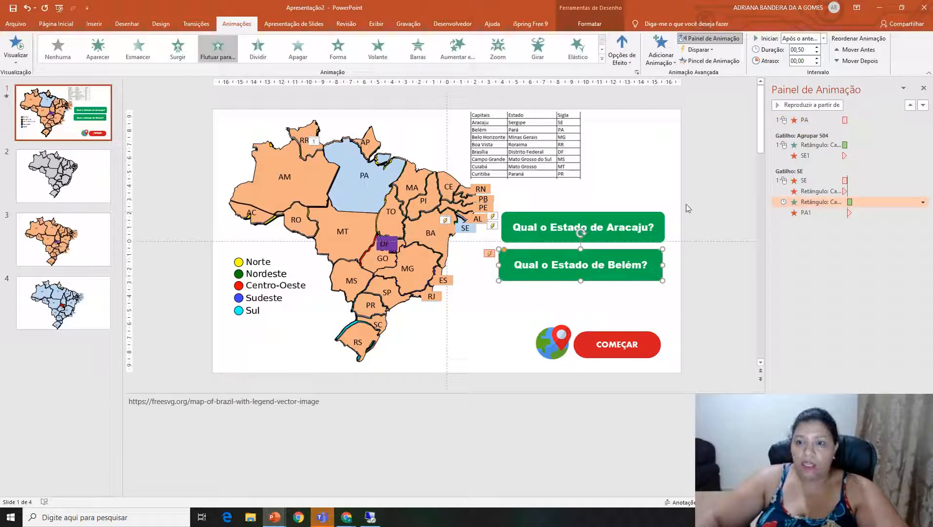
left_click(653, 49)
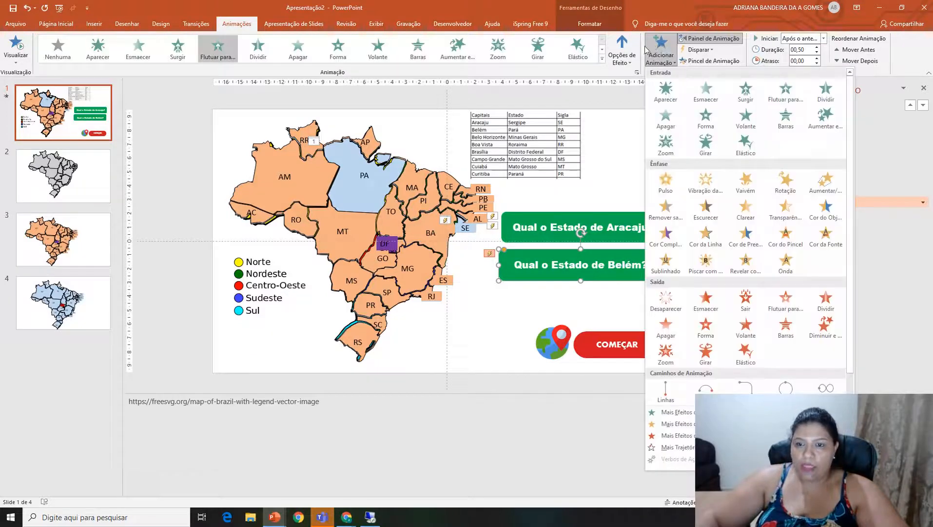
left_click(664, 298)
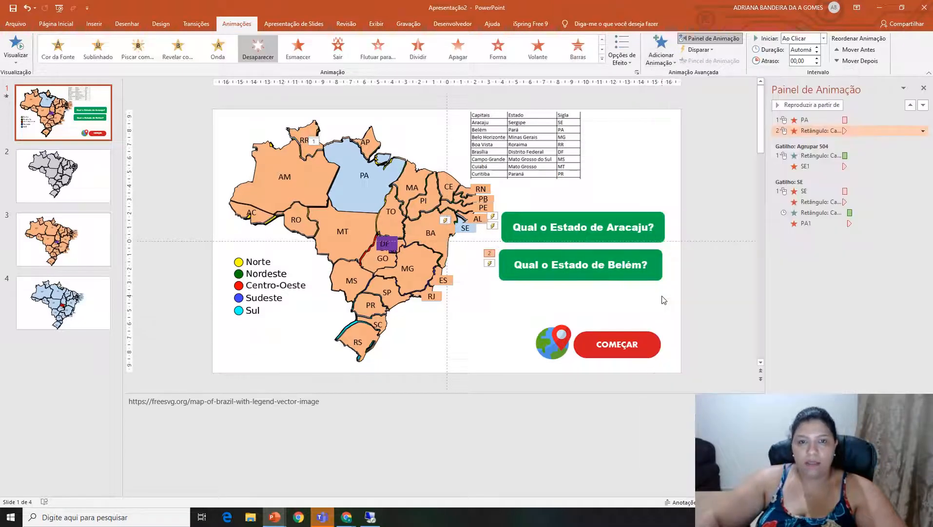
Place the Belém question box over the Aracaju box, duplicate it, and move the copy just below.
left_click_drag(652, 270, 659, 238)
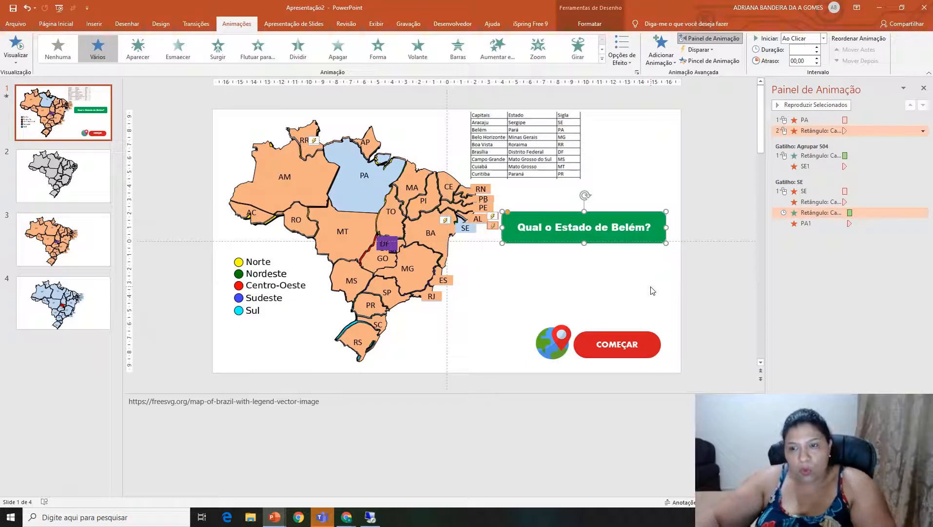
key("ctrl+z")
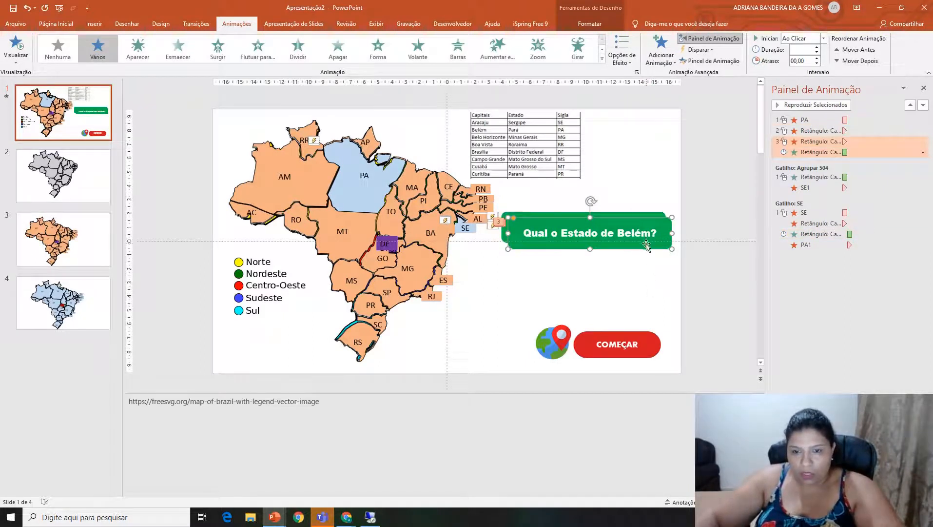
left_click_drag(646, 244, 644, 283)
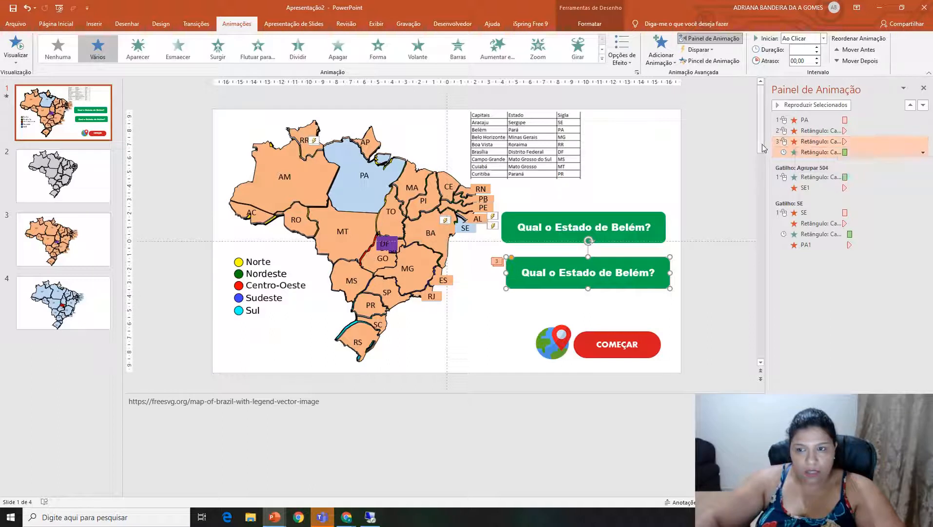
Change the duplicated question box's text to "Qual o Estado de Belo Horizonte?".
left_click(841, 142)
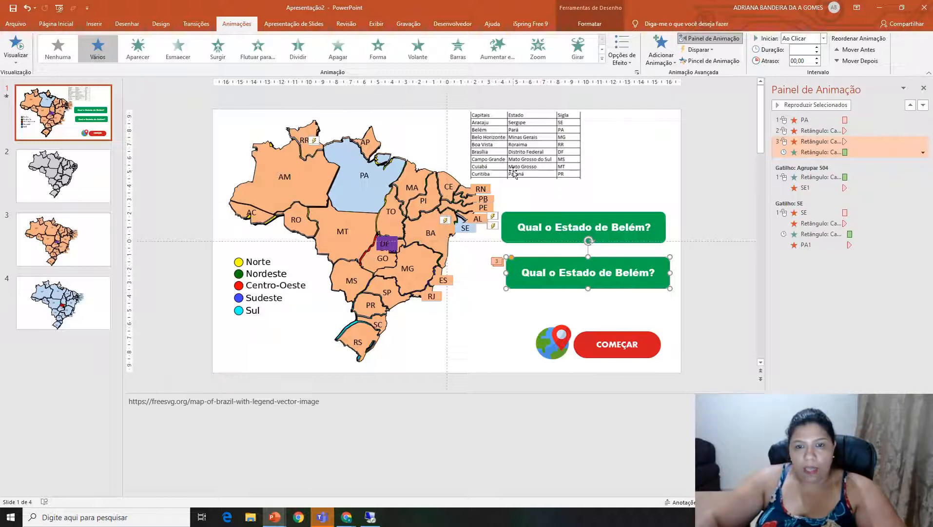
left_click(617, 271)
double_click(643, 272)
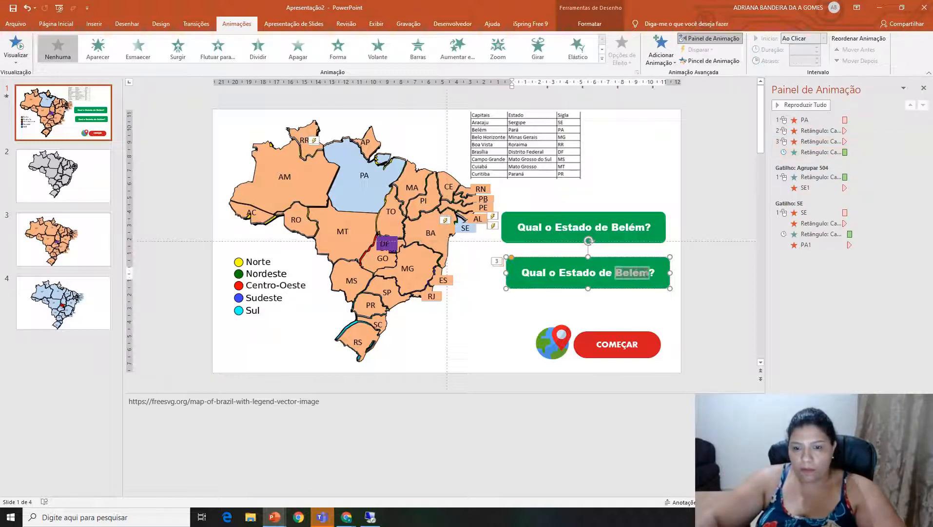
type("Belo")
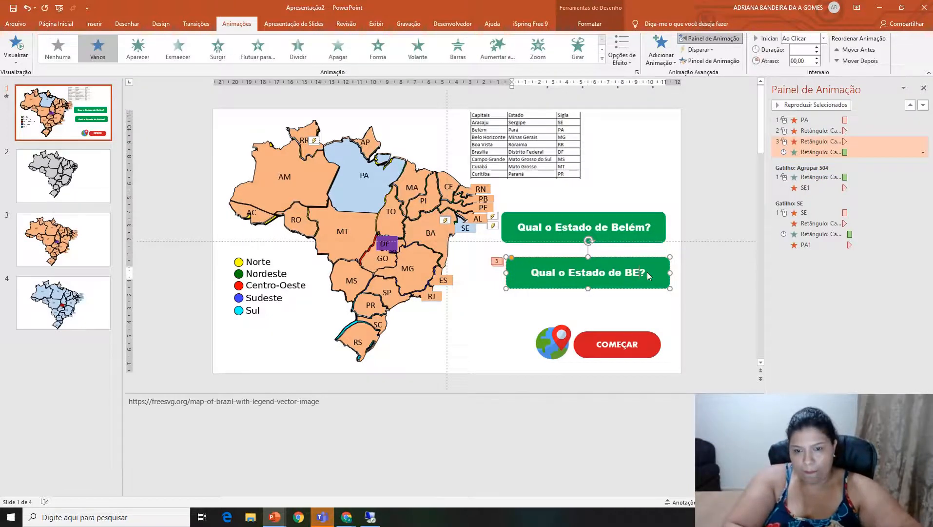
type(" Horizonte")
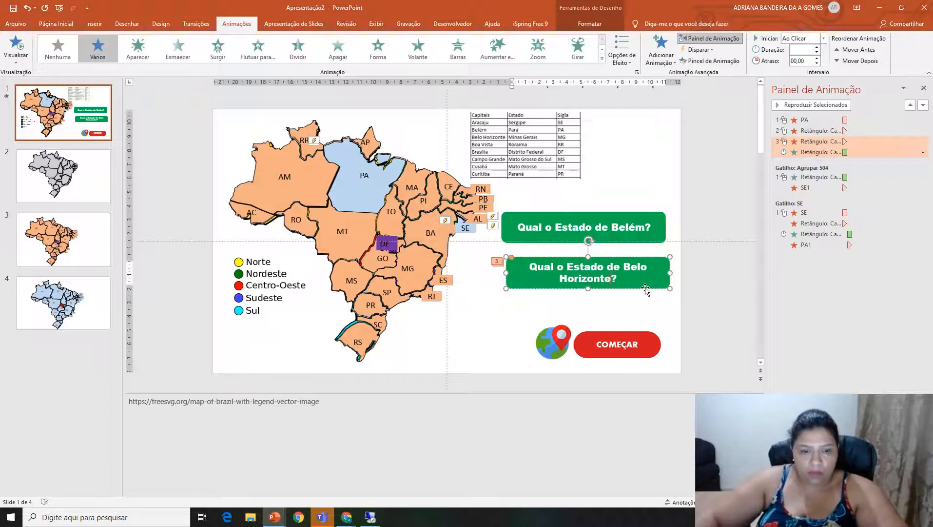
Apply the Desaparecer exit animation to the orange MG1 shape on the map.
left_click(421, 280)
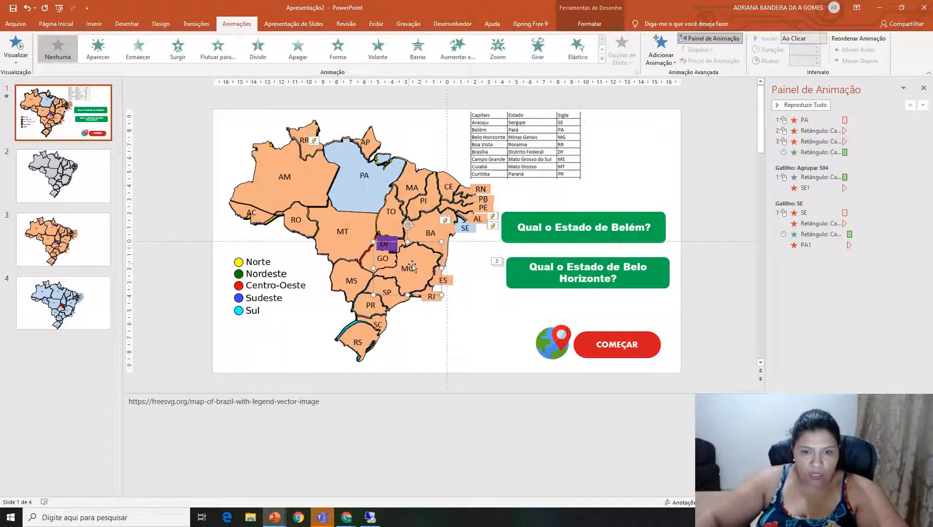
left_click(603, 54)
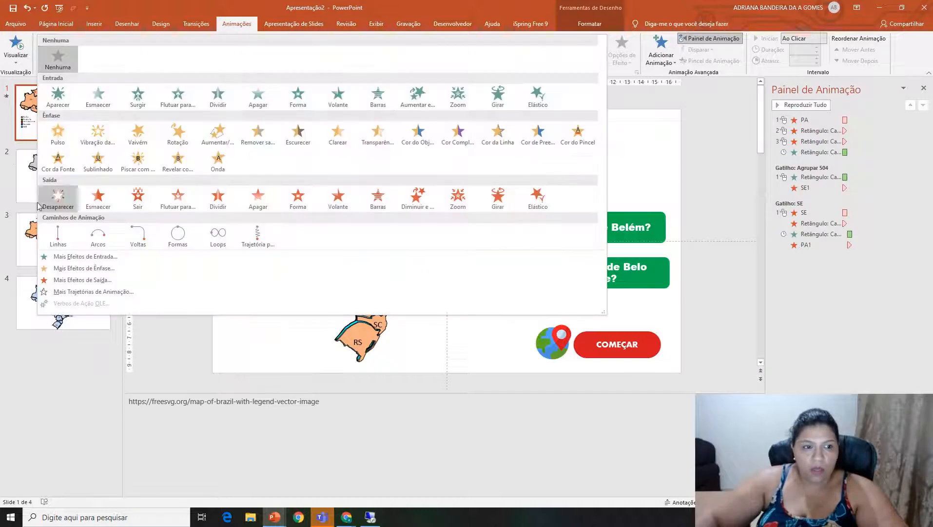
left_click(60, 195)
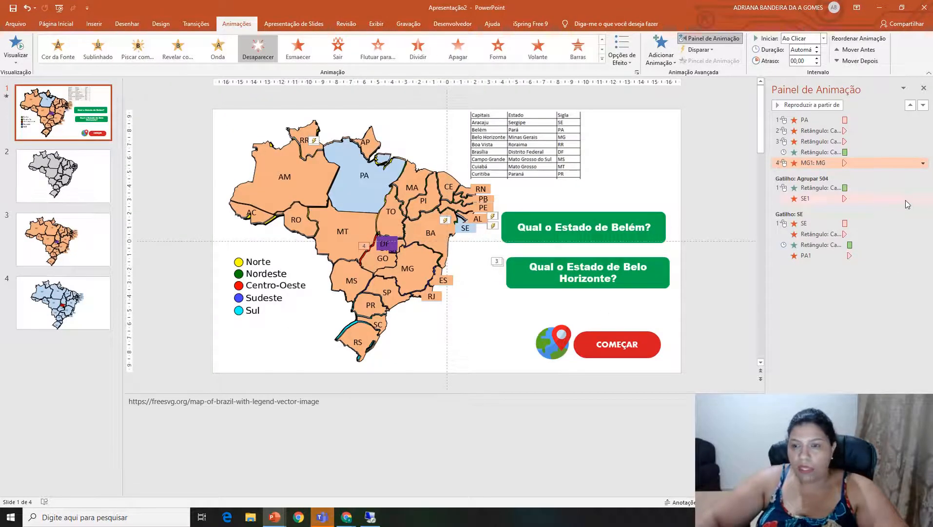
Delete the Desaparecer exit animation from the Belo Horizonte question box, keeping its entrance animation.
left_click(833, 141)
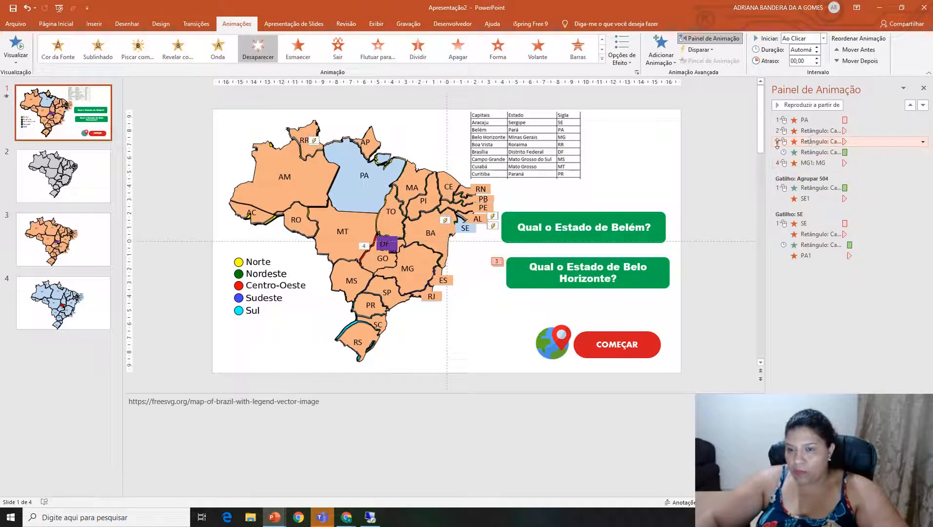
left_click_drag(838, 142, 799, 173)
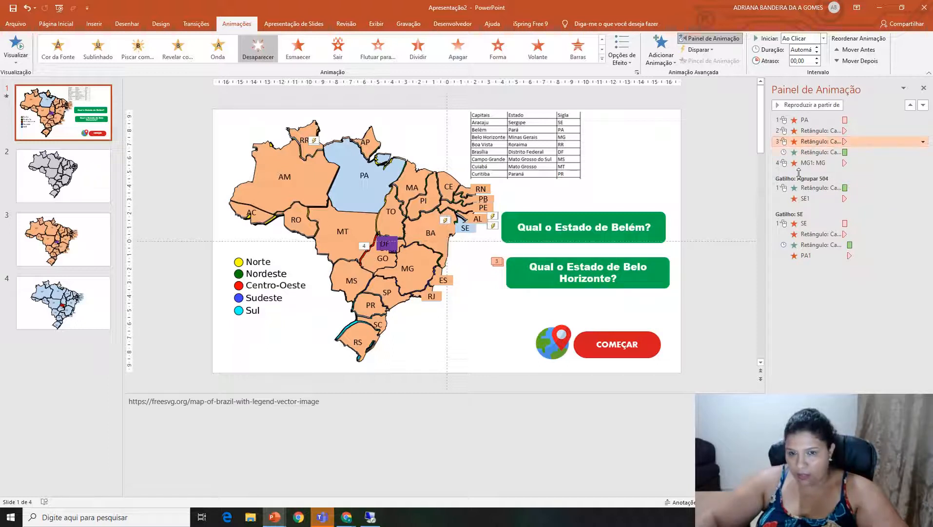
left_click(655, 285)
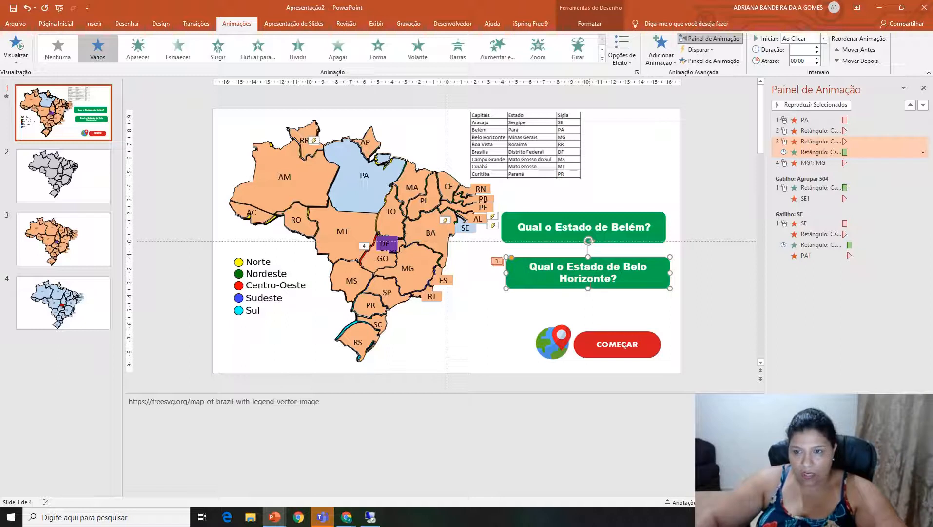
left_click(838, 141)
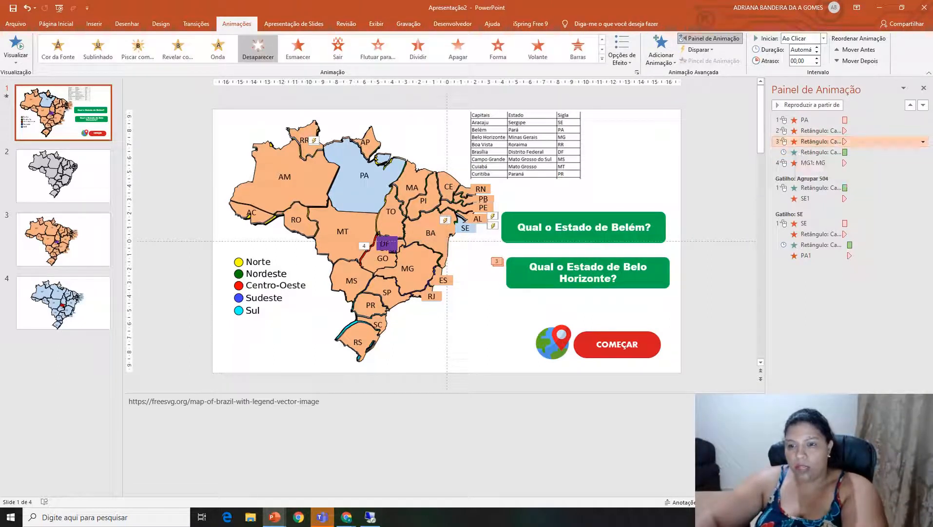
key("Delete")
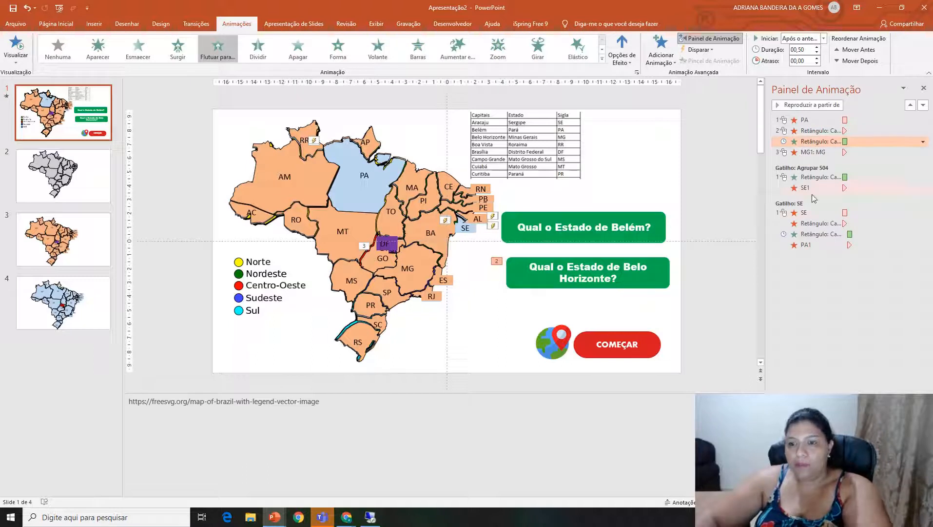
Set the Belém question box and MG1 exit animations to start with the previous animation.
left_click(810, 152)
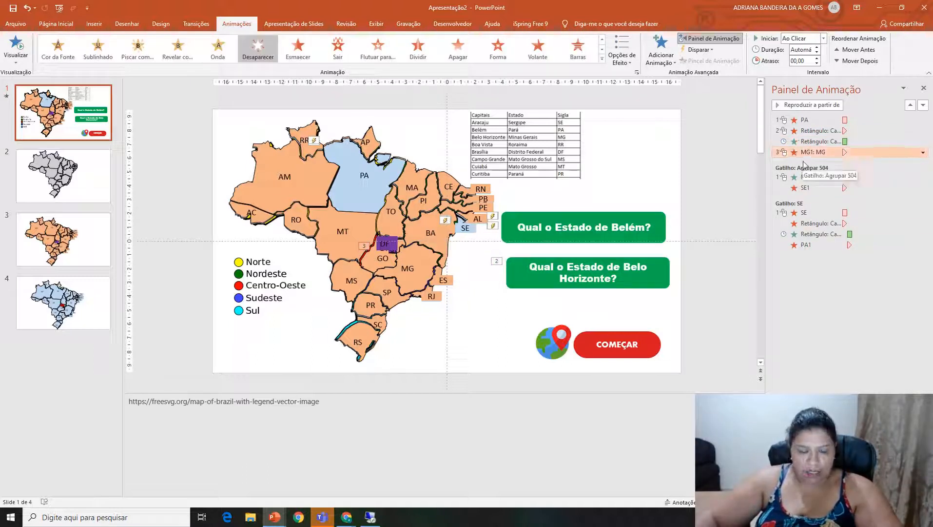
left_click(805, 131, "ctrl")
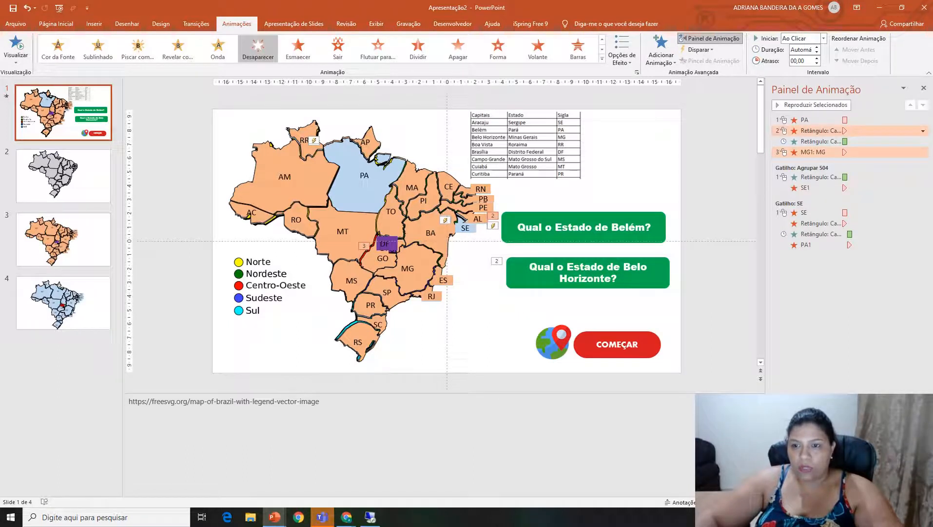
right_click(806, 152)
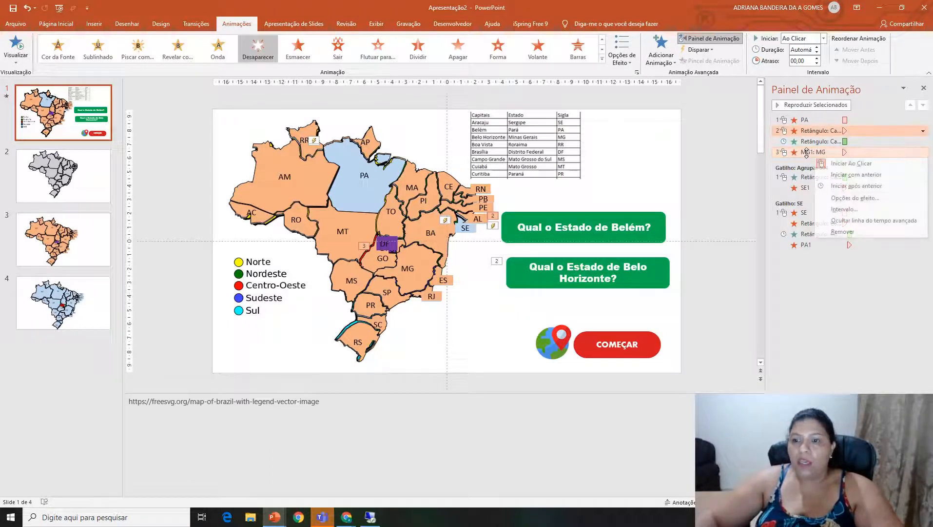
left_click(861, 175)
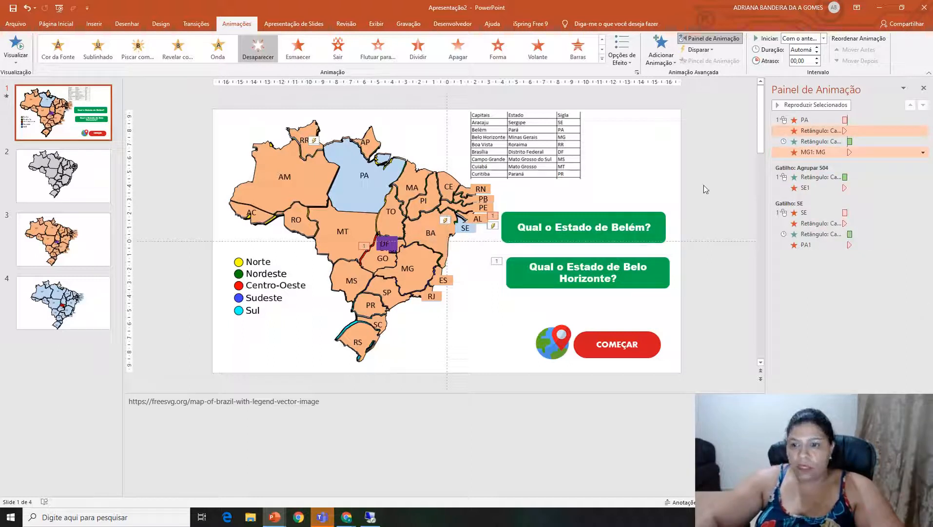
left_click(723, 150)
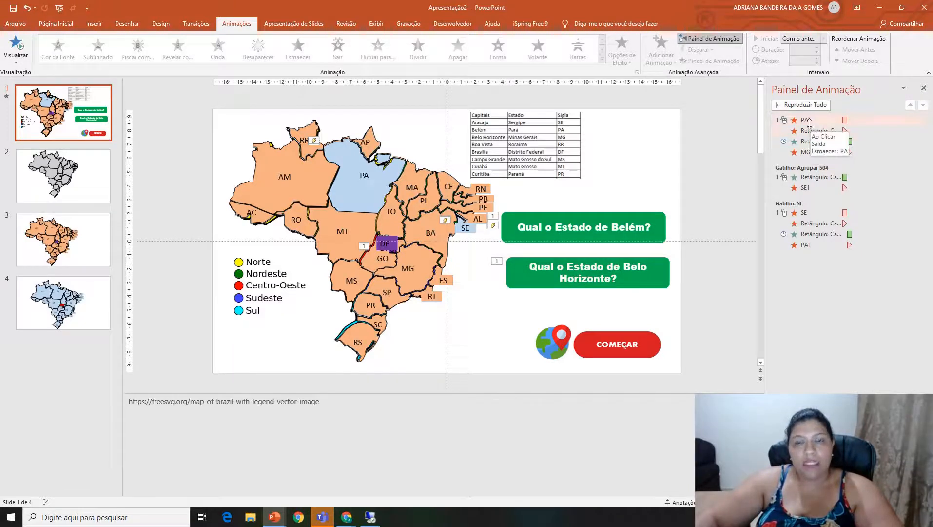
Trigger the four untriggered animations, from the PA exit through the MG1 exit, on clicking the PA shape.
left_click(805, 151)
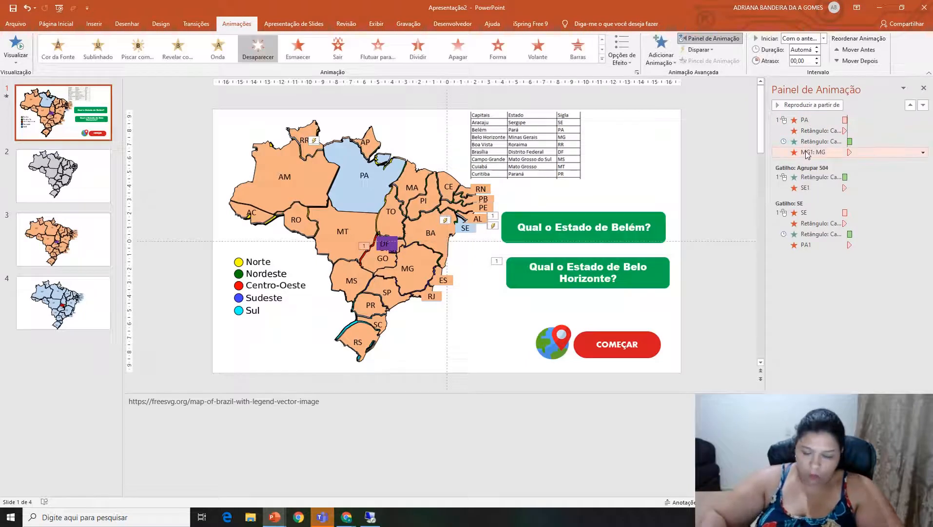
key("shift+Up")
key("shift+Up")
key("shift+Up")
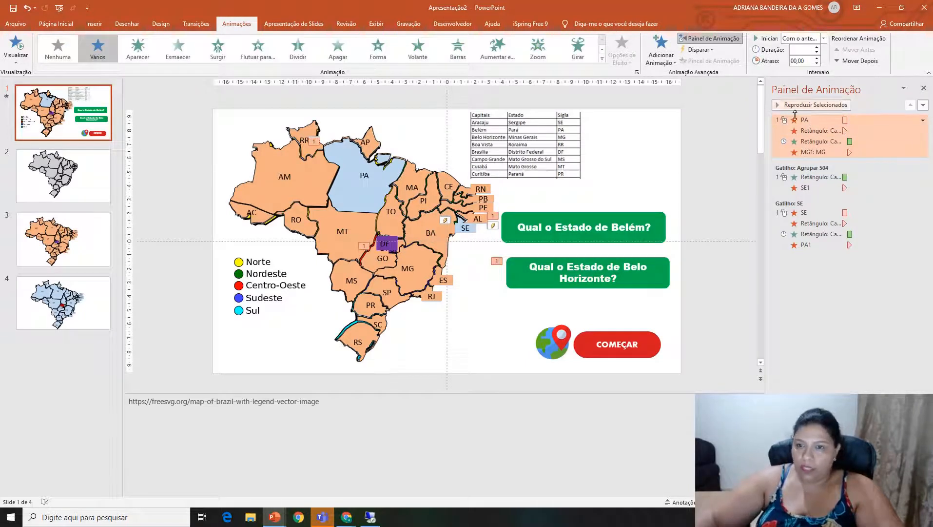
left_click(699, 49)
mouse_move(710, 62)
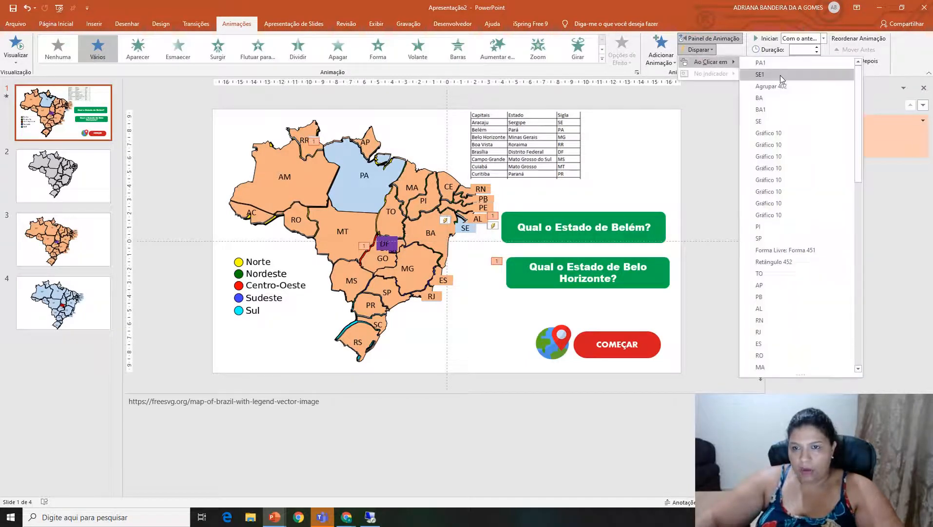
scroll(785, 301, "down", 2)
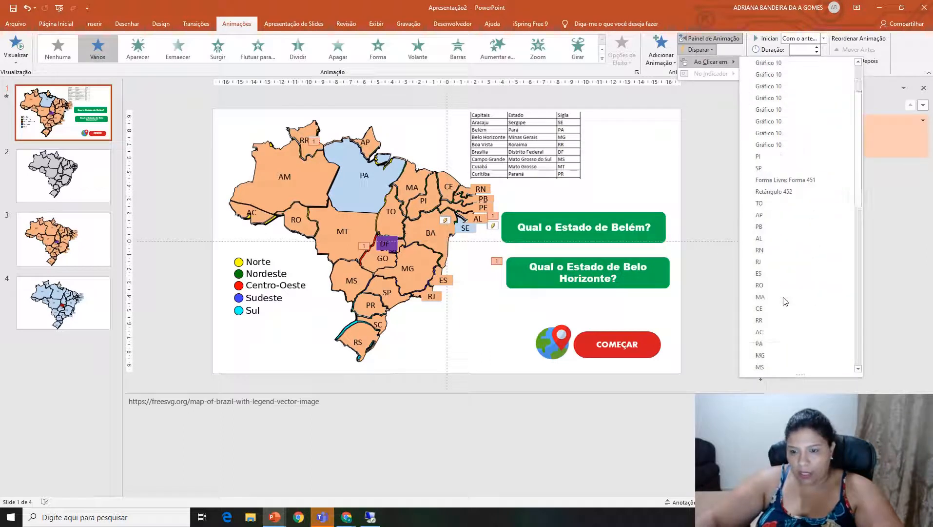
scroll(784, 300, "down", 2)
left_click(774, 344)
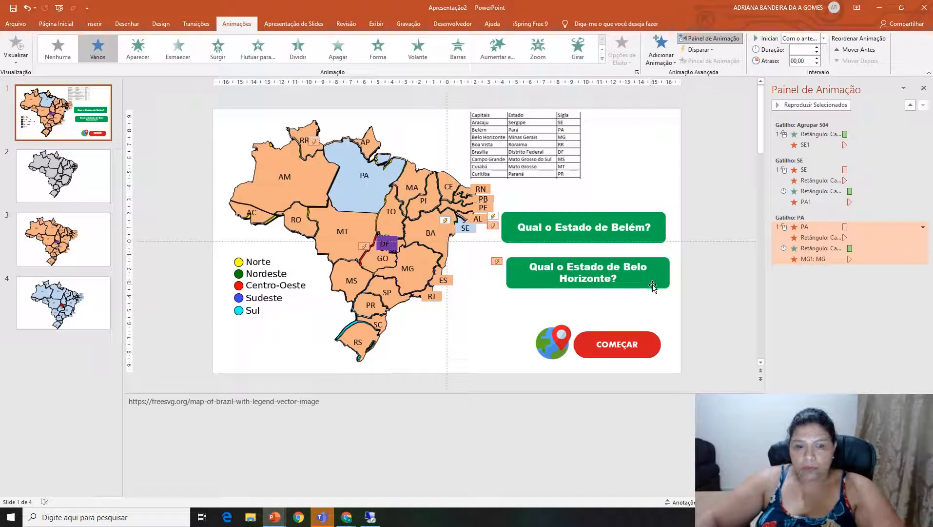
Send the orange MG1 shape on the map behind the blue MG shape.
left_click(808, 259)
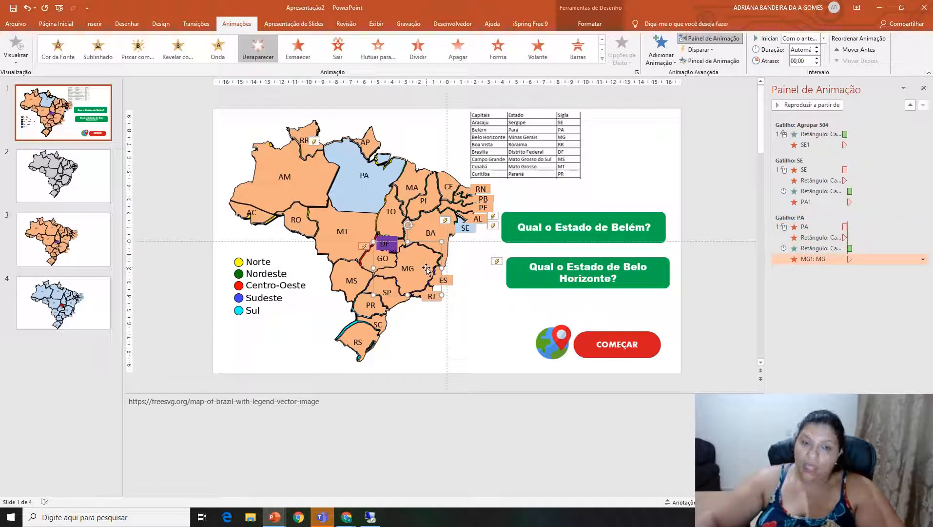
right_click(427, 269)
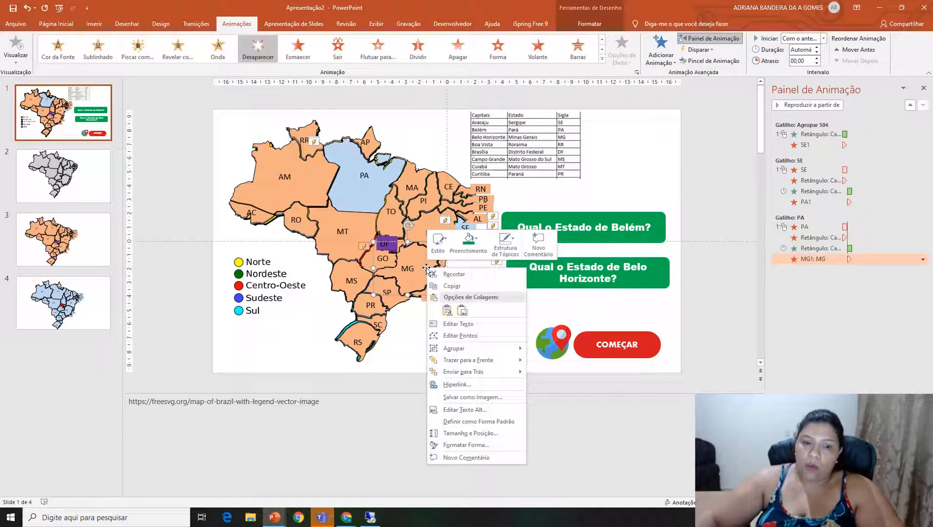
left_click(484, 374)
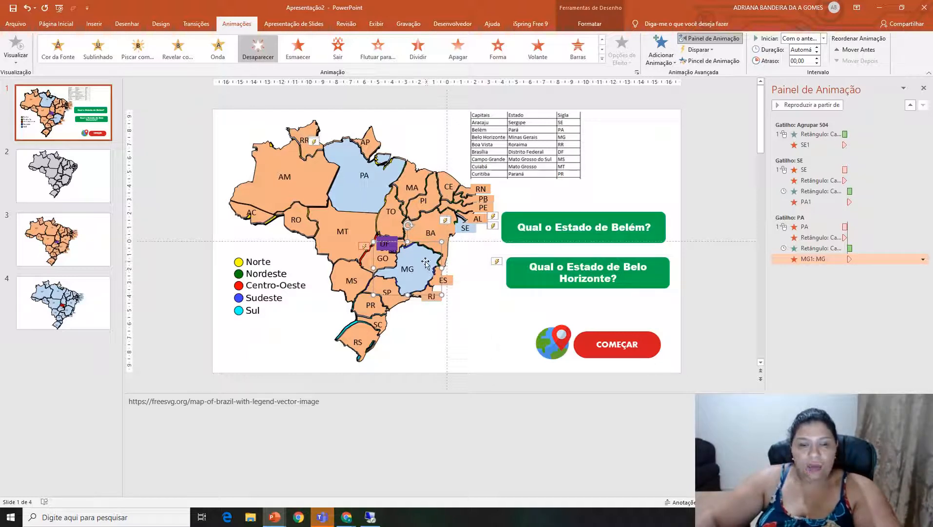
left_click(439, 324)
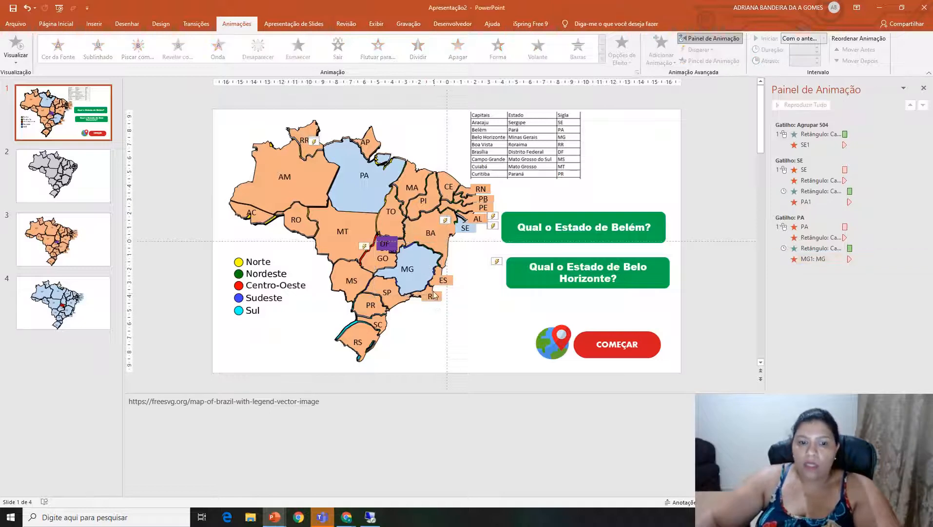
Apply the Esmaecer exit animation to the blue MG shape on the map.
left_click(419, 265)
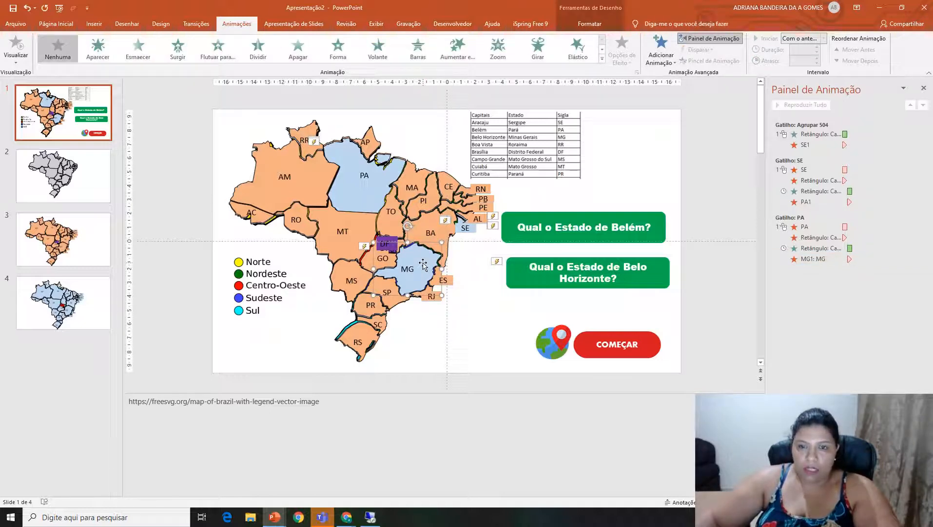
left_click(602, 58)
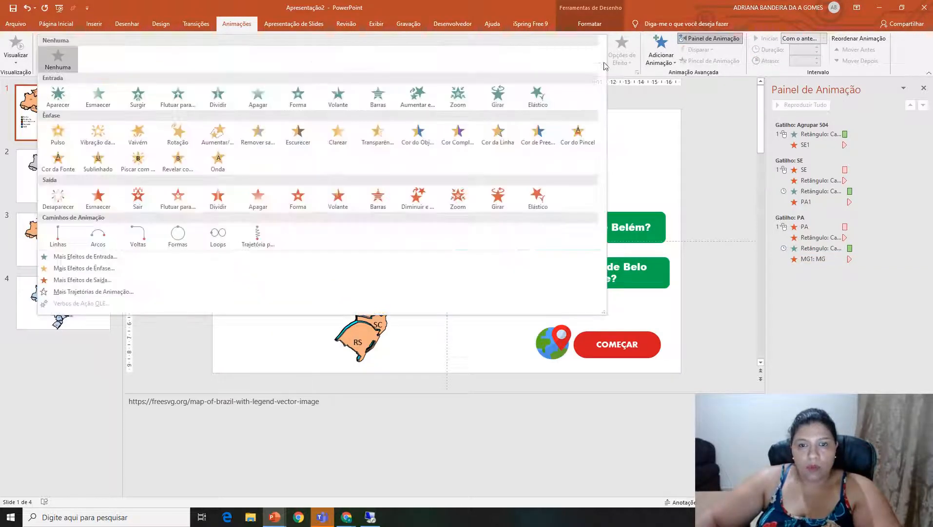
left_click(100, 200)
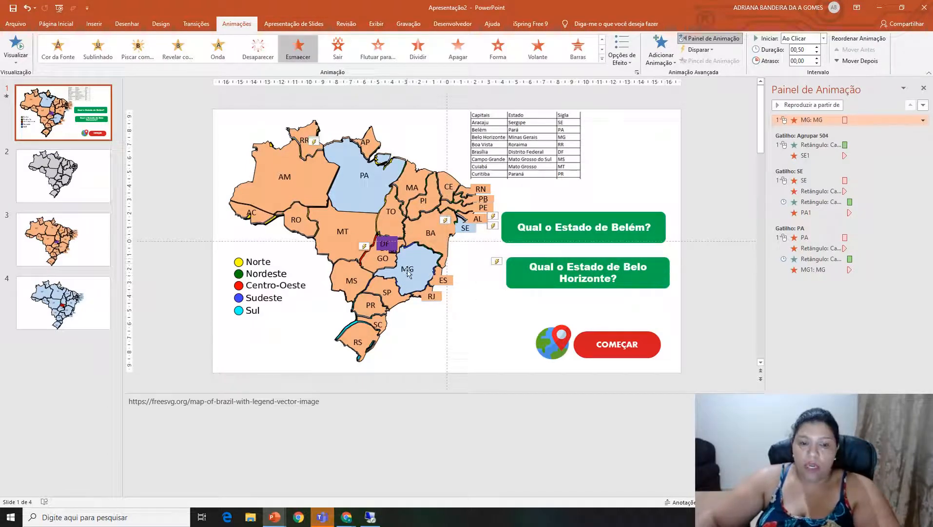
Add a Desaparecer exit animation to the Belo Horizonte question box, keeping its entrance animation.
left_click(653, 278)
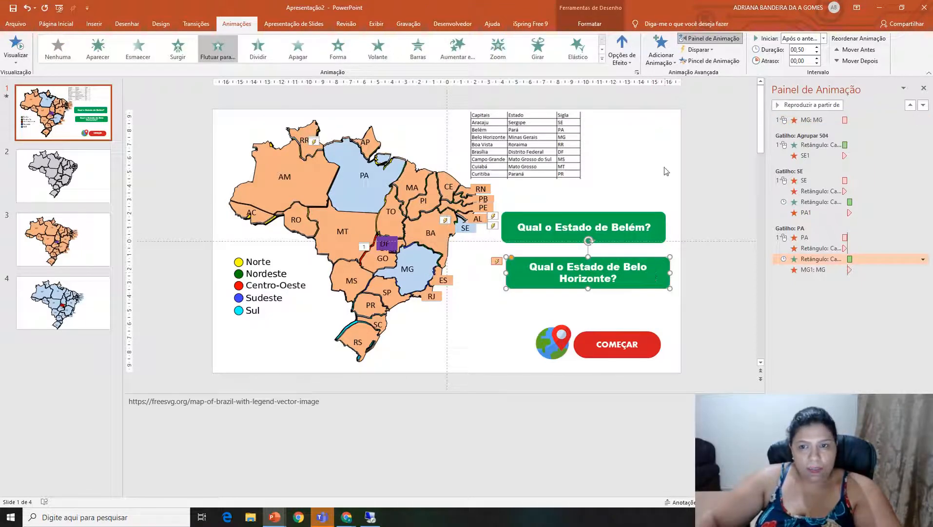
left_click(661, 48)
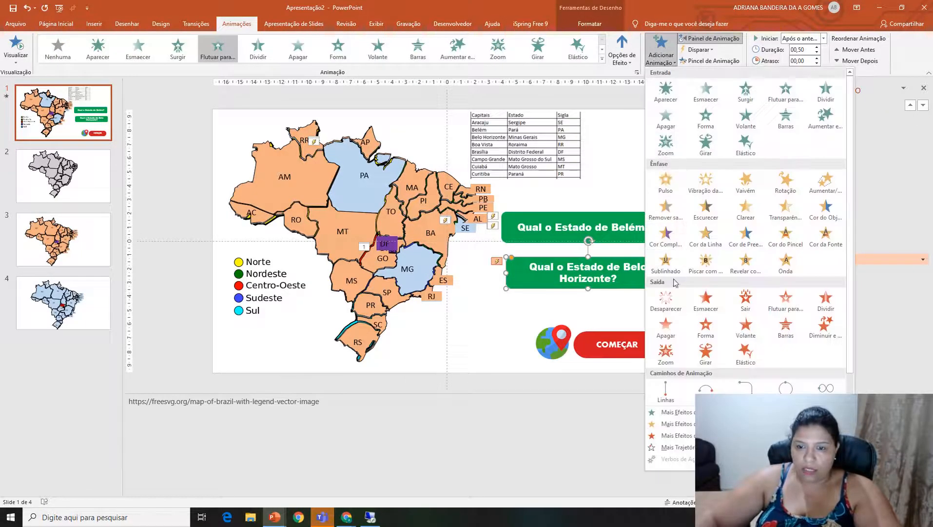
left_click(671, 299)
Place the Belo Horizonte question box over the Belém box, with a duplicate below reading "Qual o Estado de Boa Vista?".
mouse_move(655, 287)
left_mouse_down()
mouse_move(651, 238)
mouse_move(651, 277)
left_mouse_up()
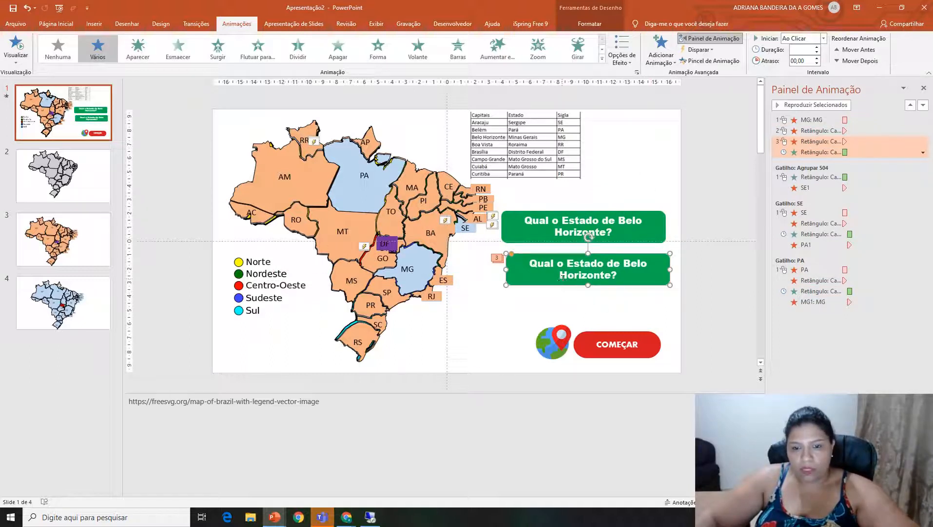
left_click(609, 275)
key("BackSpace")
key("BackSpace")
key("BackSpace")
key("BackSpace")
key("BackSpace")
key("BackSpace")
key("BackSpace")
key("BackSpace")
key("BackSpace")
key("BackSpace")
key("BackSpace")
key("BackSpace")
key("BackSpace")
key("BackSpace")
type("Boa Vista")
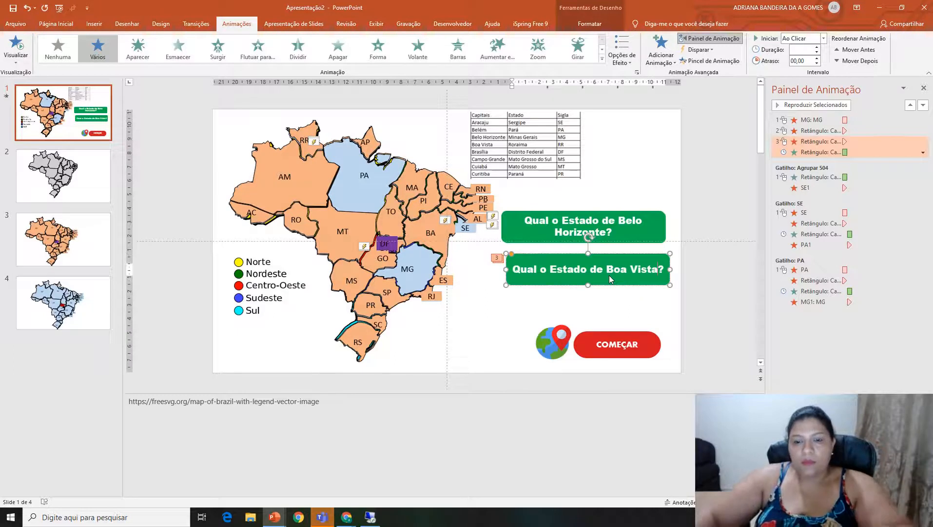
left_click(606, 320)
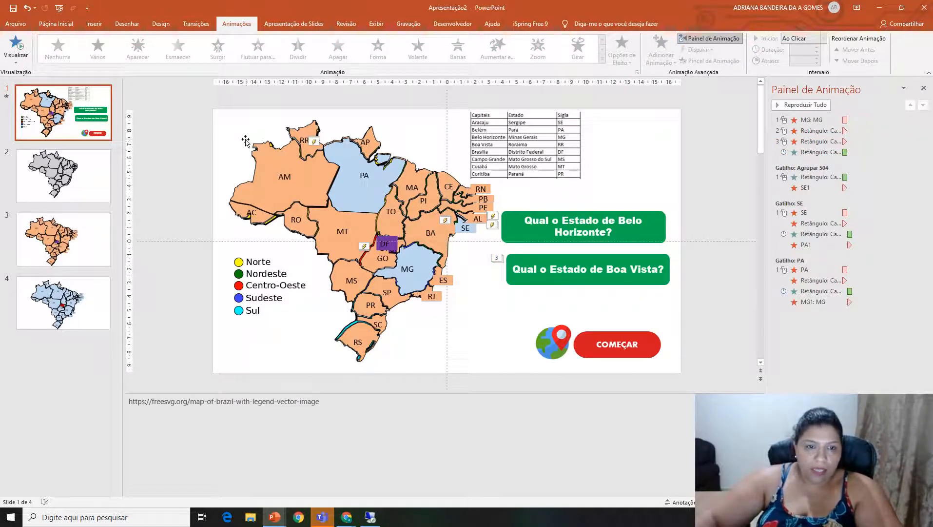
Apply the Desaparecer exit animation to the orange RR1 shape and delete that exit from the Boa Vista question box.
left_click(308, 132)
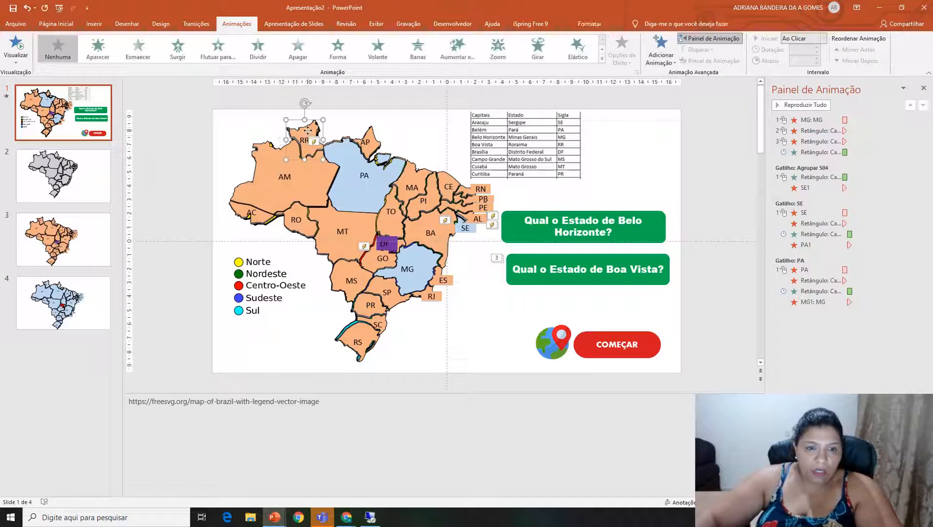
left_click(601, 60)
left_click(55, 197)
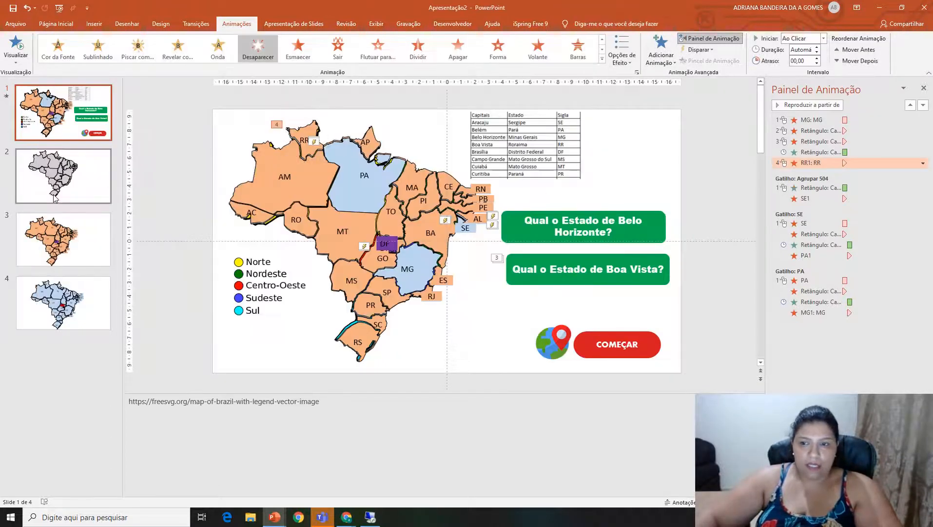
left_click(819, 142)
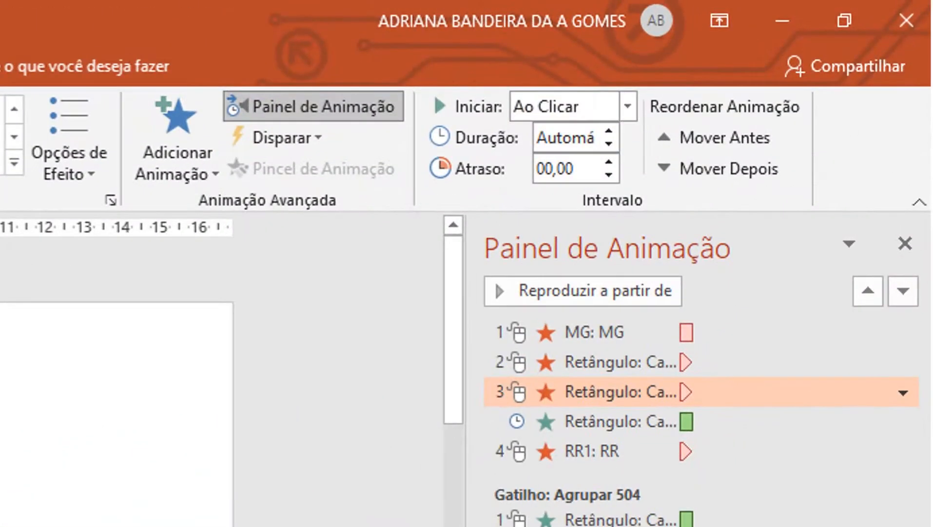
key("Delete")
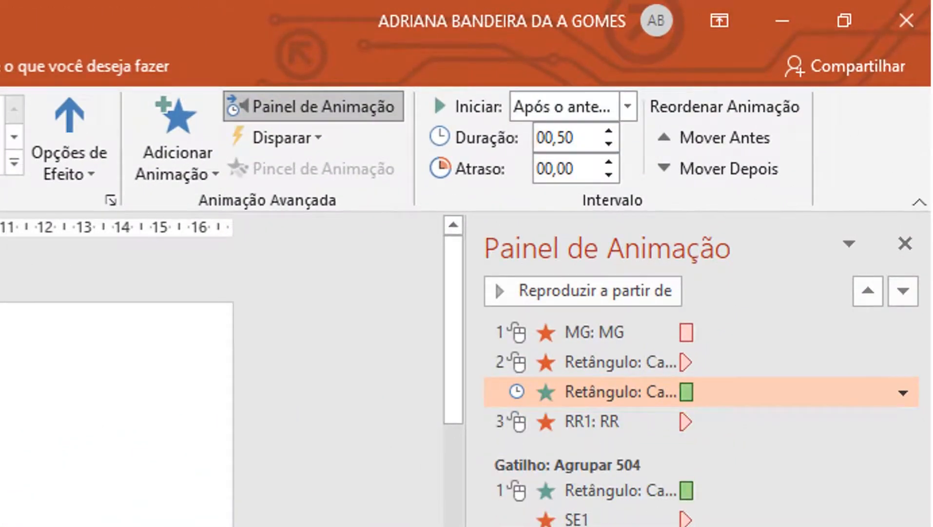
Set the Belo Horizonte question box and RR1 exit animations to start with the previous animation.
left_click(566, 418)
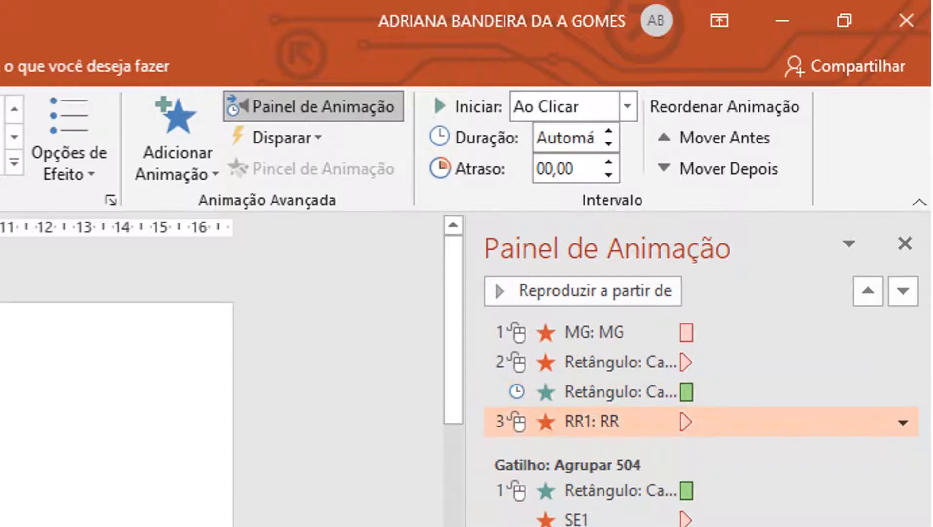
left_click(592, 362, "ctrl")
right_click(587, 362)
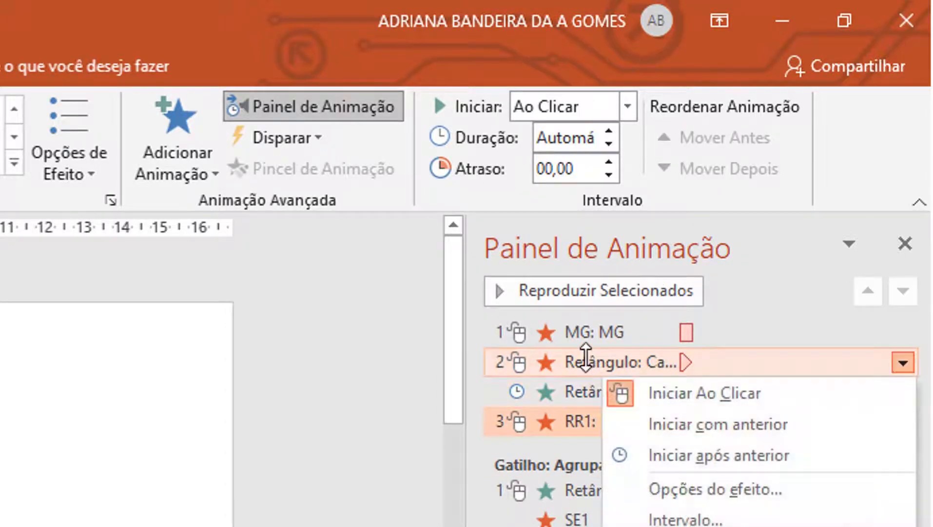
left_click(726, 428)
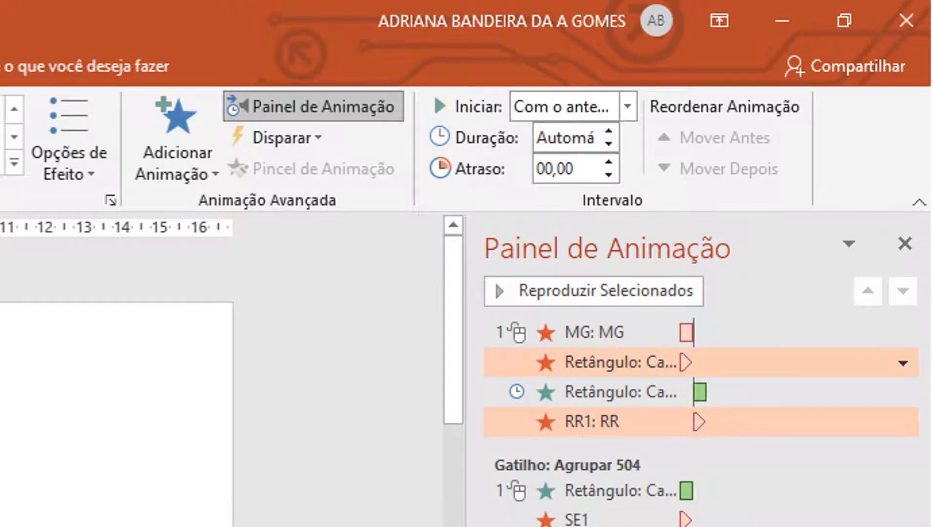
Trigger the four untriggered animations, from the MG exit through the RR1 exit, on clicking the MG shape.
left_click(579, 422)
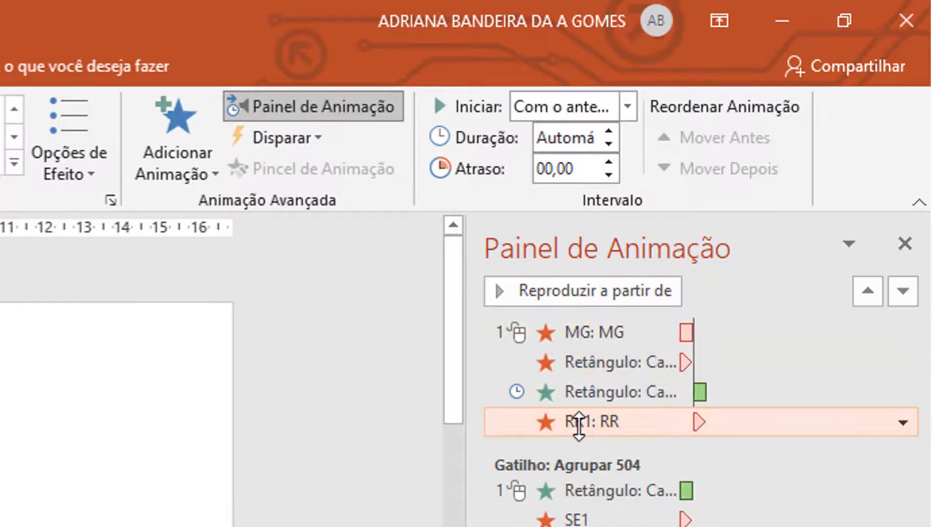
key("shift+Up")
key("shift+Up")
key("shift+Up")
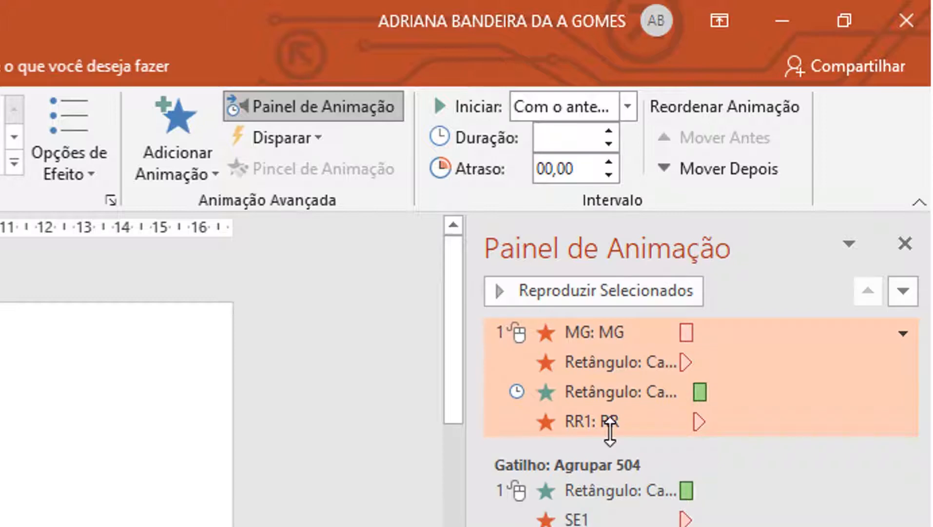
left_click(302, 139)
mouse_move(322, 179)
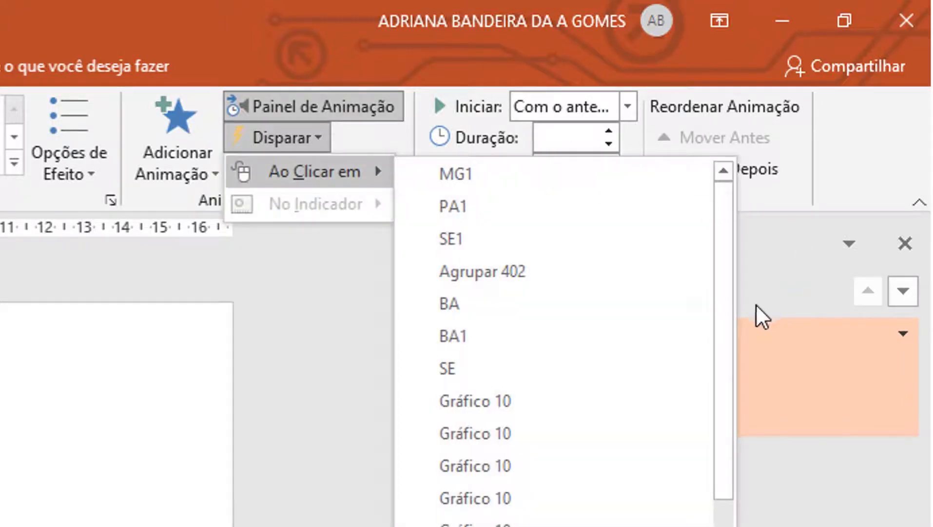
left_click_drag(726, 324, 718, 513)
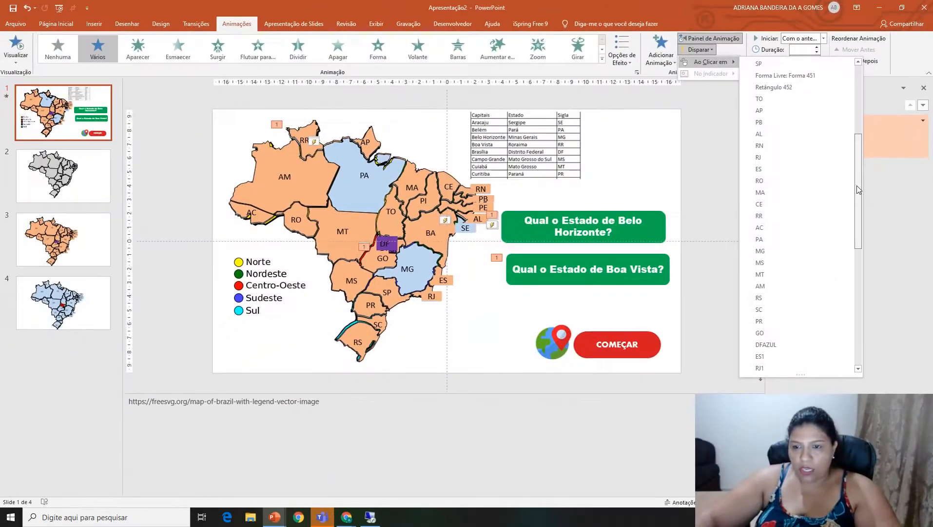
left_click(771, 249)
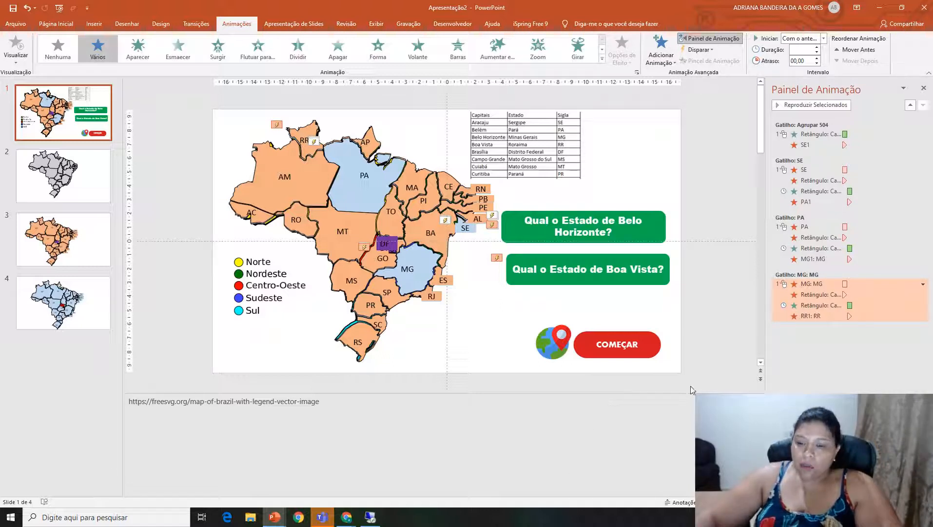
left_click(829, 327)
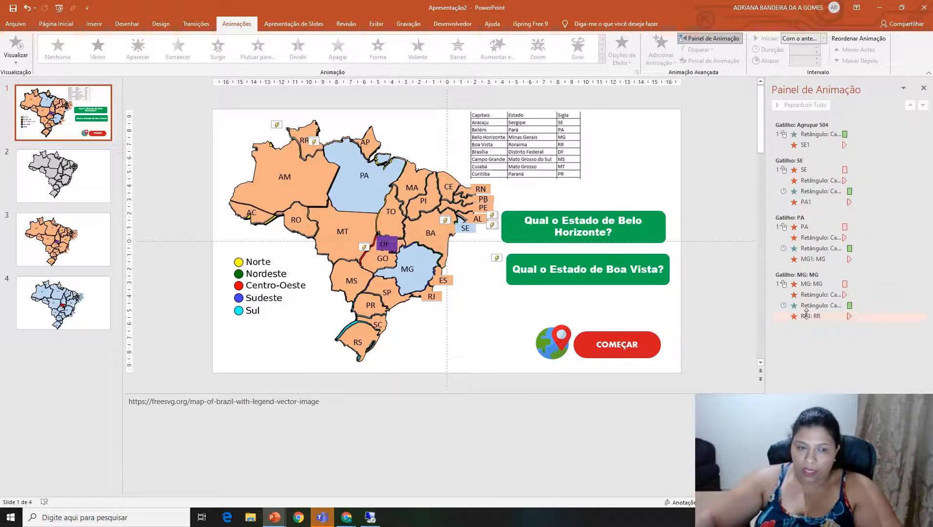
Send the orange RR1 shape to the back so that it sits behind the blue RR shape.
left_click(307, 130)
right_click(308, 129)
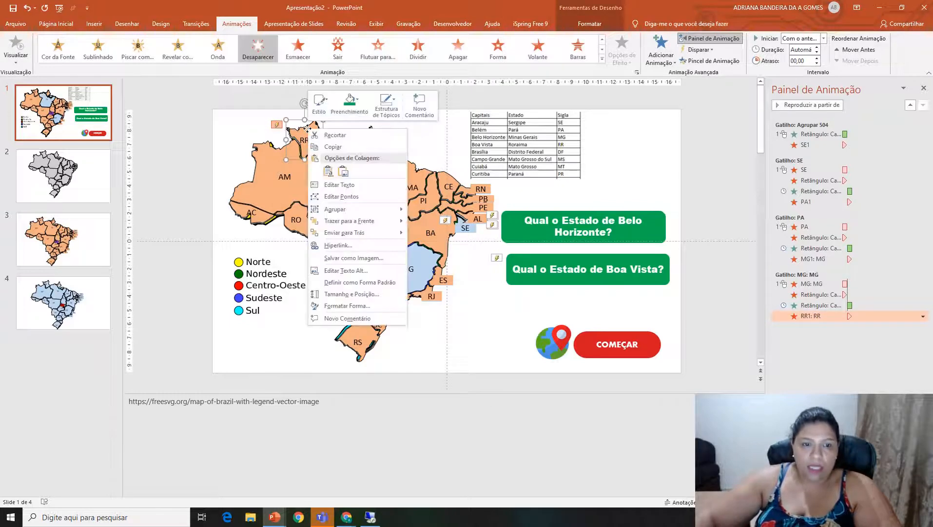
left_click(357, 232)
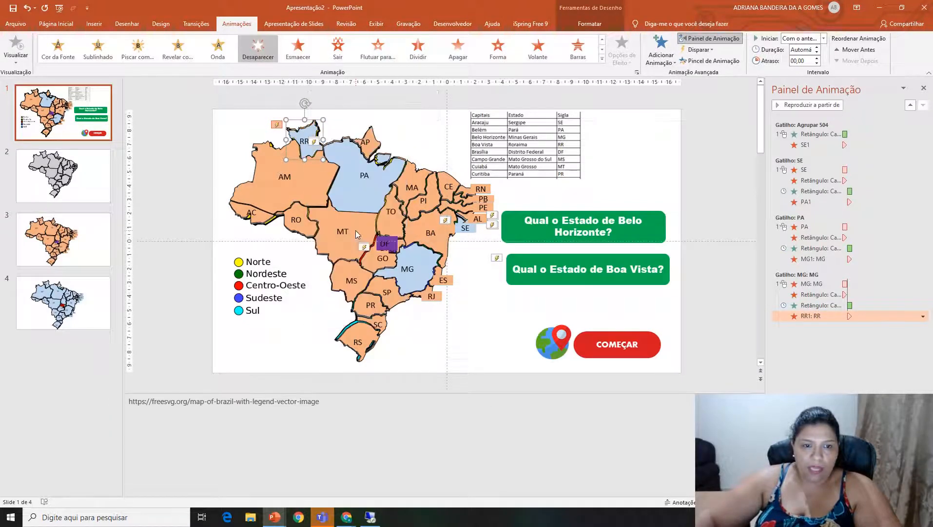
left_click(416, 369)
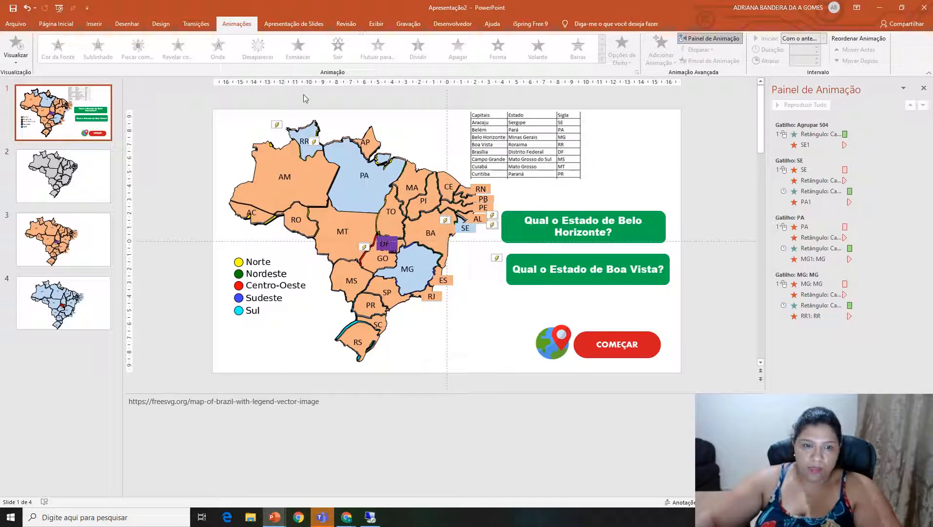
Apply the Esmaecer exit animation to the blue RR shape.
left_click(311, 132)
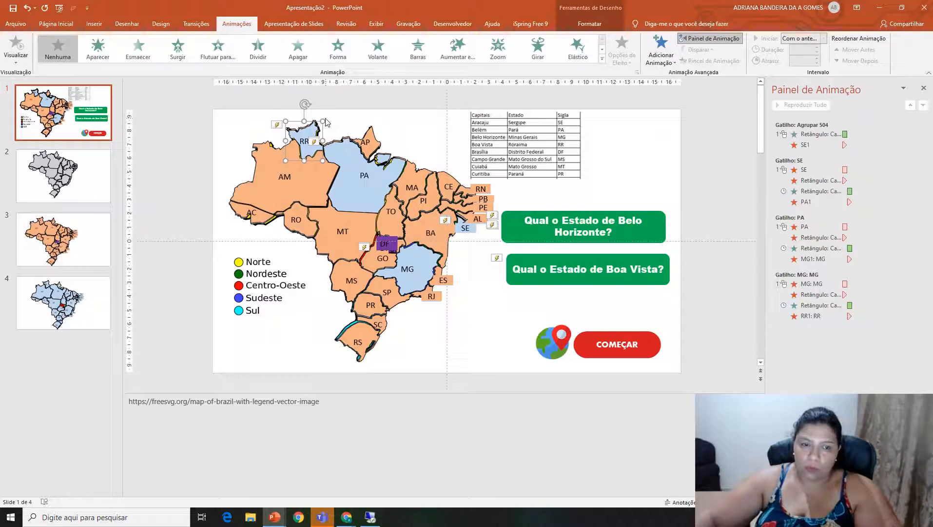
left_click(603, 58)
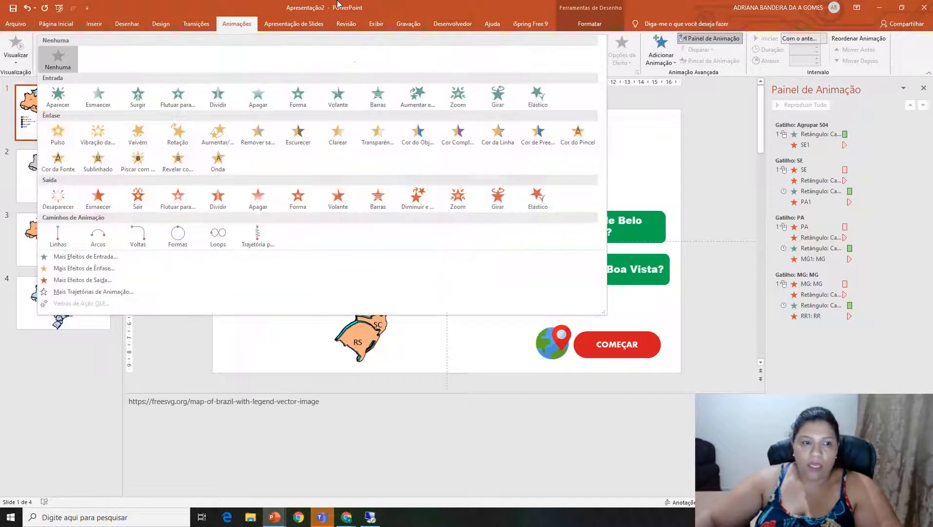
left_click(98, 198)
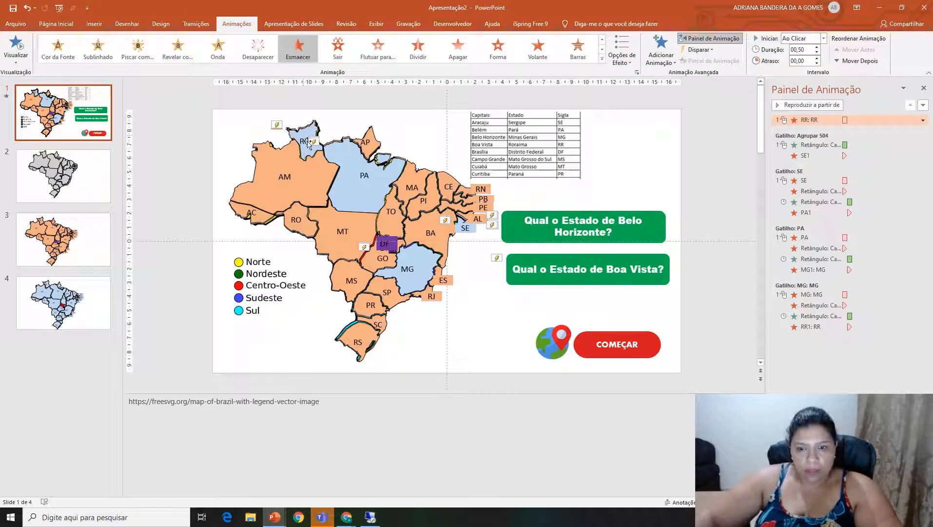
Add a Desaparecer exit to the Boa Vista question box and duplicate it below as "Qual o Estado de Brasília?".
left_click(607, 283)
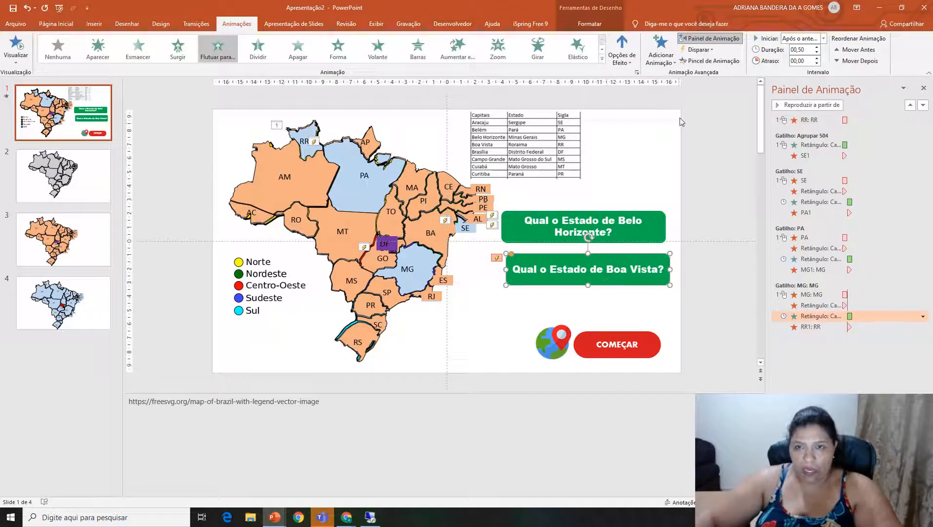
left_click(661, 51)
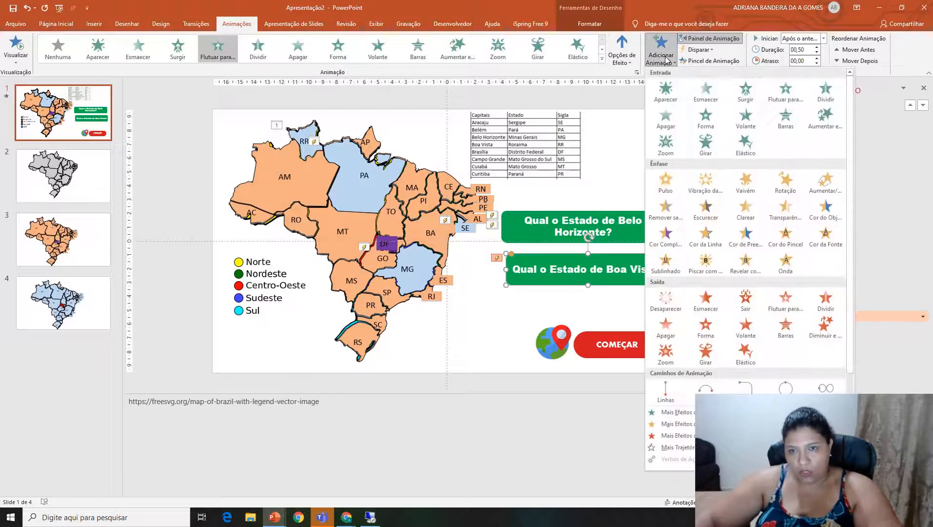
left_click(664, 302)
mouse_move(653, 284)
left_mouse_down()
mouse_move(651, 245)
mouse_move(642, 292)
left_mouse_up()
key("ctrl+d")
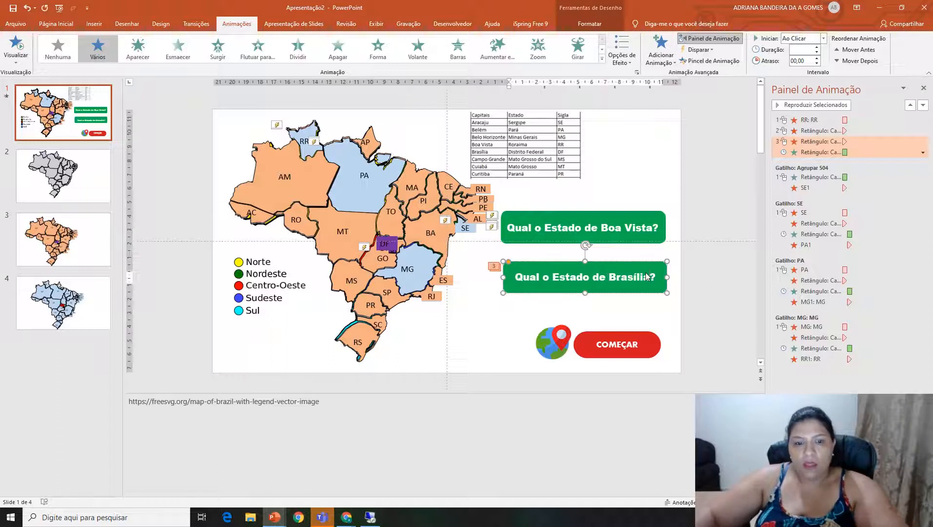
Apply the Desaparecer exit animation to the purple DF1 shape and delete that exit from the Brasília question box.
left_click(397, 250)
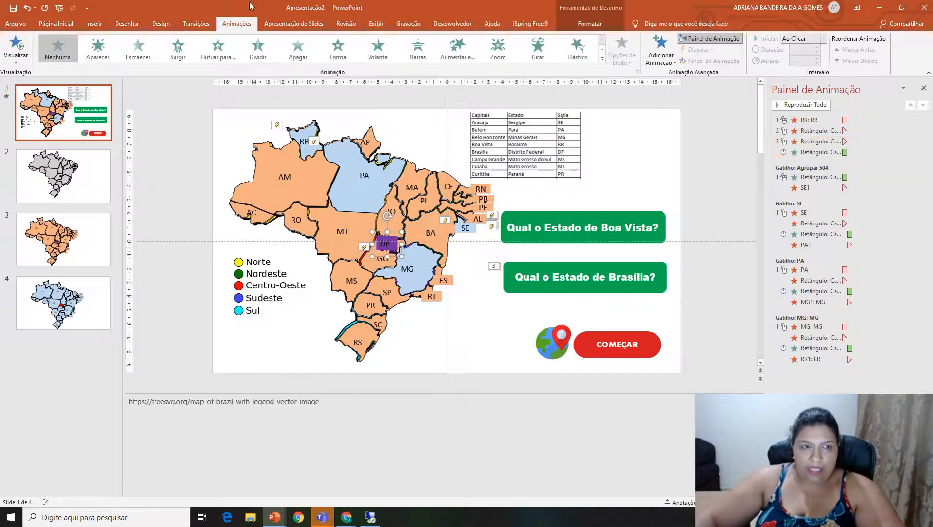
left_click(603, 61)
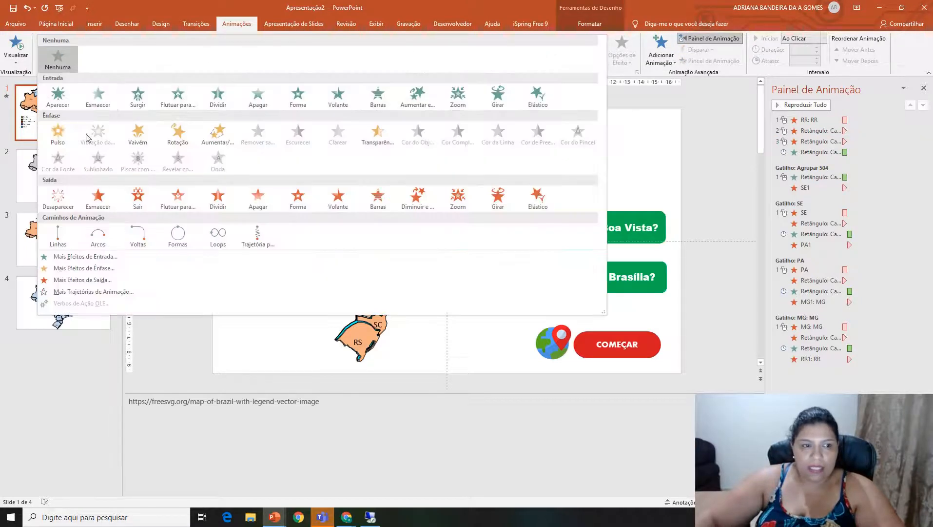
left_click(62, 200)
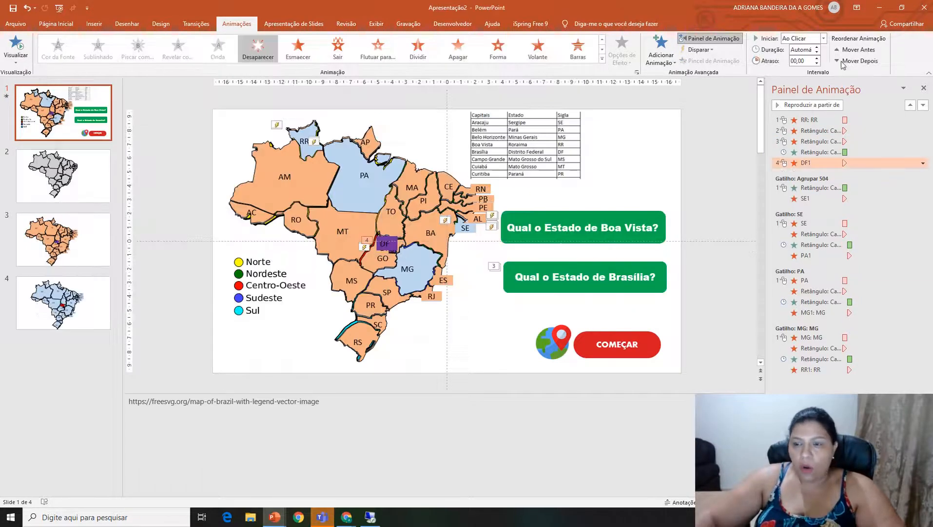
left_click(817, 141)
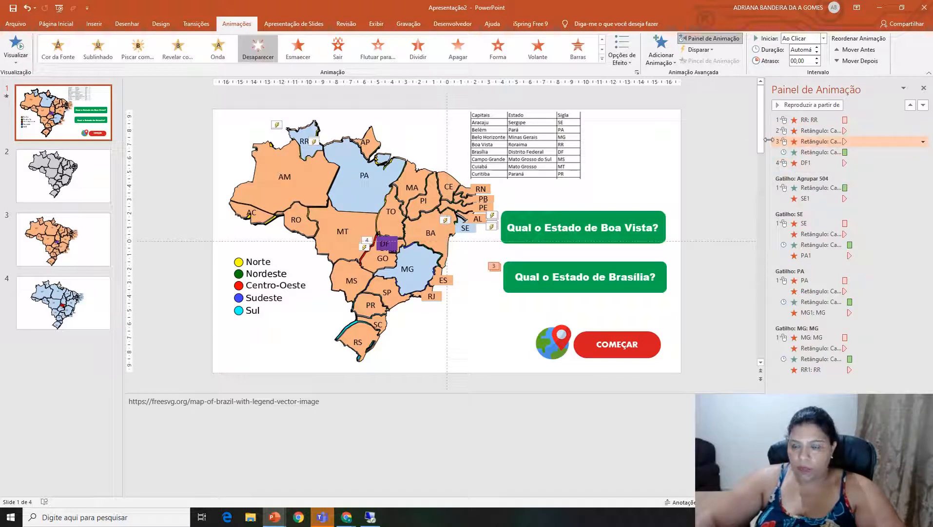
key("Delete")
Set the Boa Vista question box and DF1 exit animations to start with the previous animation.
left_click(804, 152)
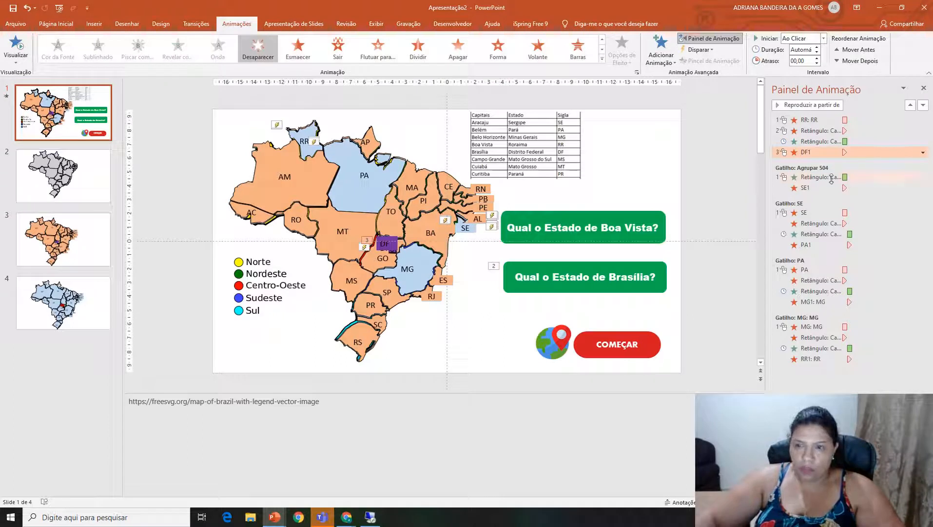
left_click(807, 130, "ctrl")
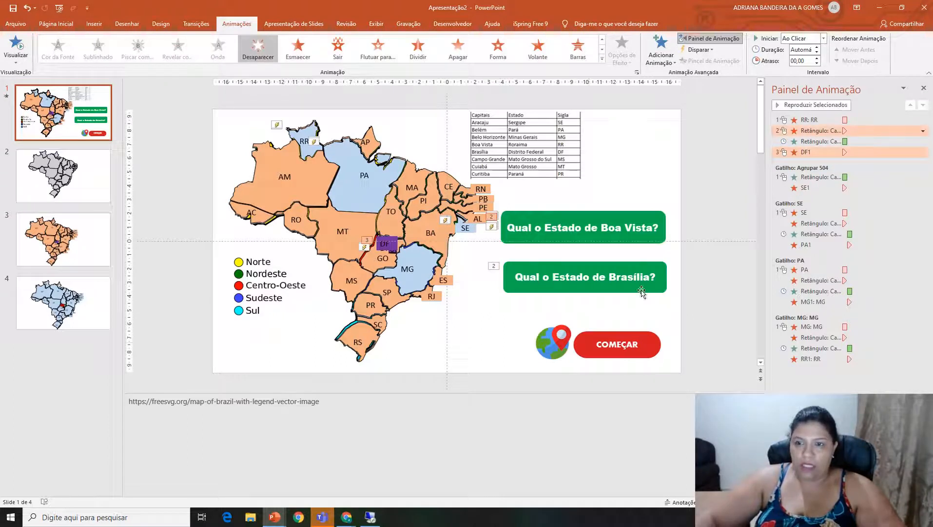
right_click(804, 130)
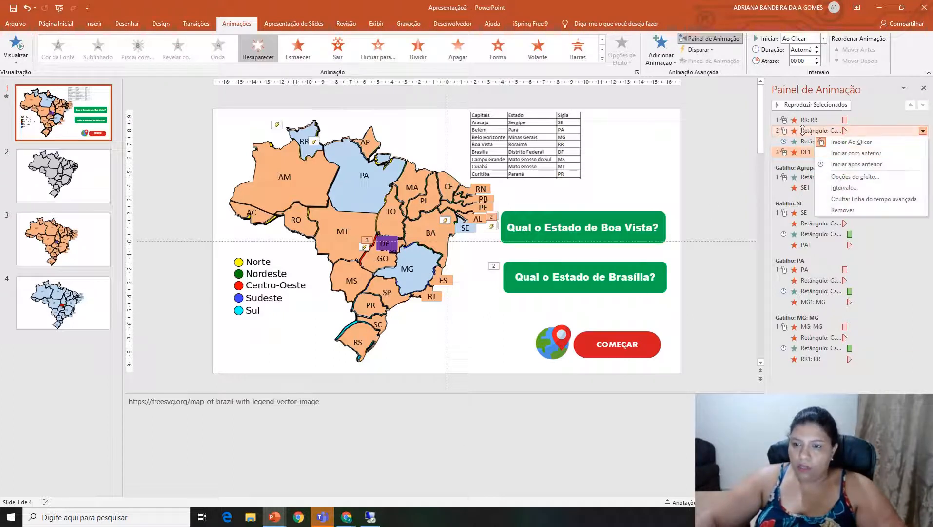
left_click(850, 153)
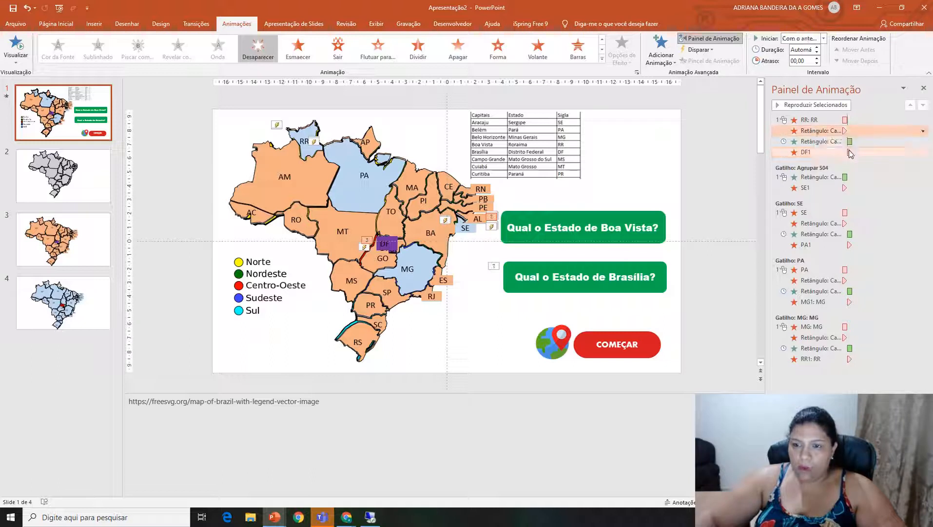
Trigger the four untriggered animations, from the RR exit through the DF1 exit, on clicking the RR shape.
left_click(808, 153, "shift")
left_click(809, 120, "ctrl")
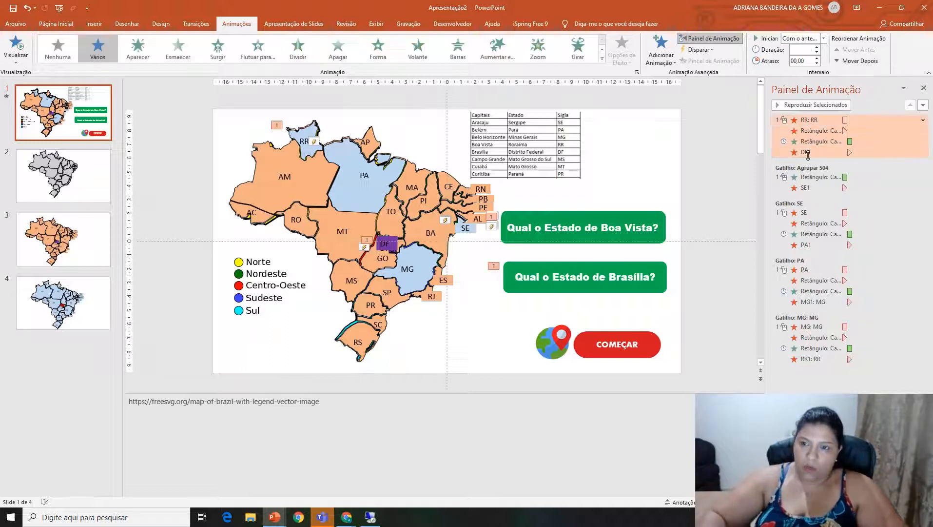
left_click(699, 53)
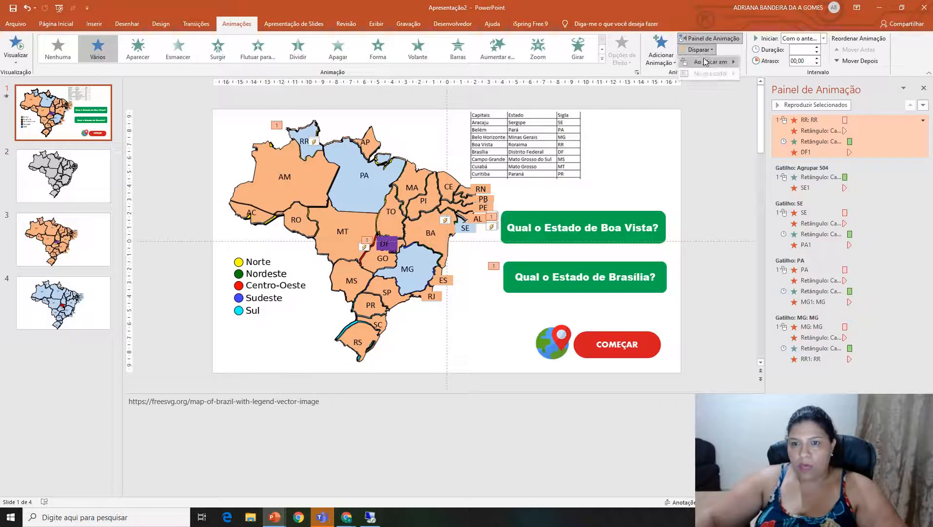
mouse_move(711, 61)
left_click(731, 160)
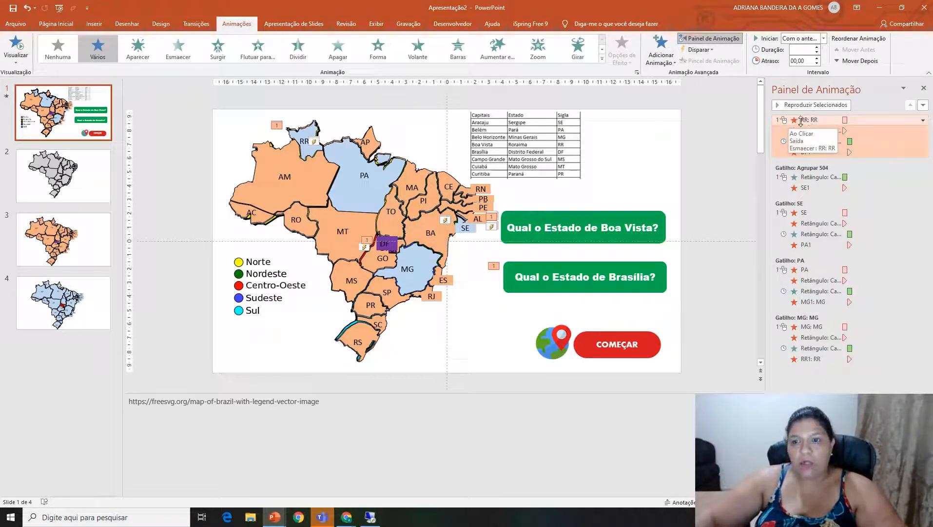
left_click(699, 50)
mouse_move(711, 62)
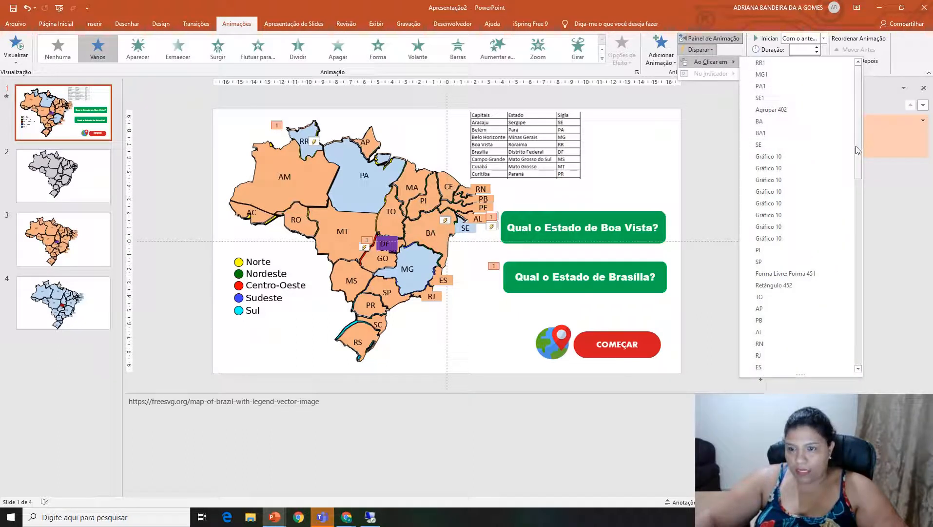
left_click_drag(857, 140, 859, 213)
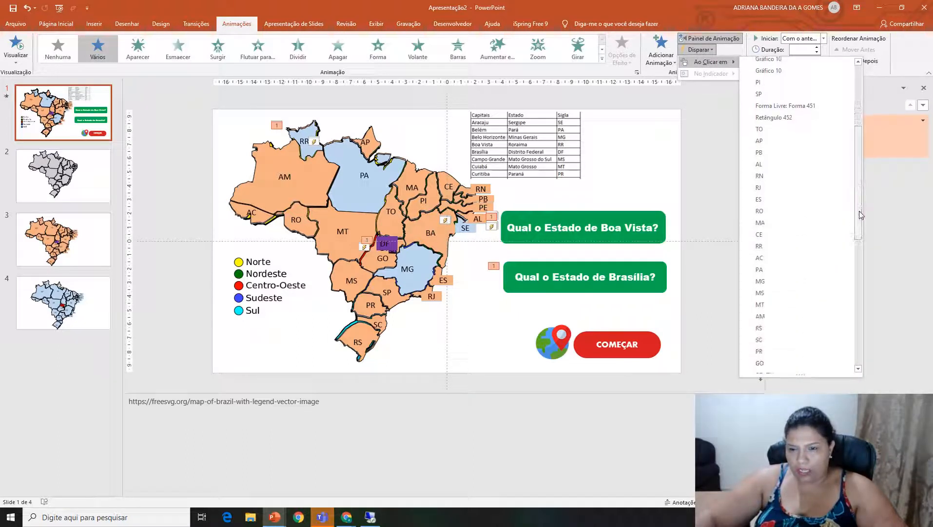
left_click(768, 259)
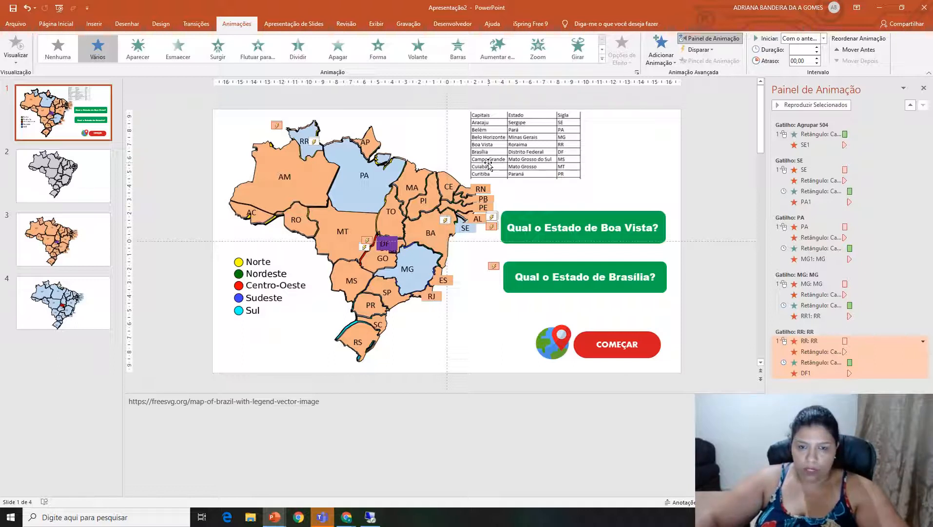
Send the purple DF1 shape to the back, behind the other map shapes.
left_click(656, 293)
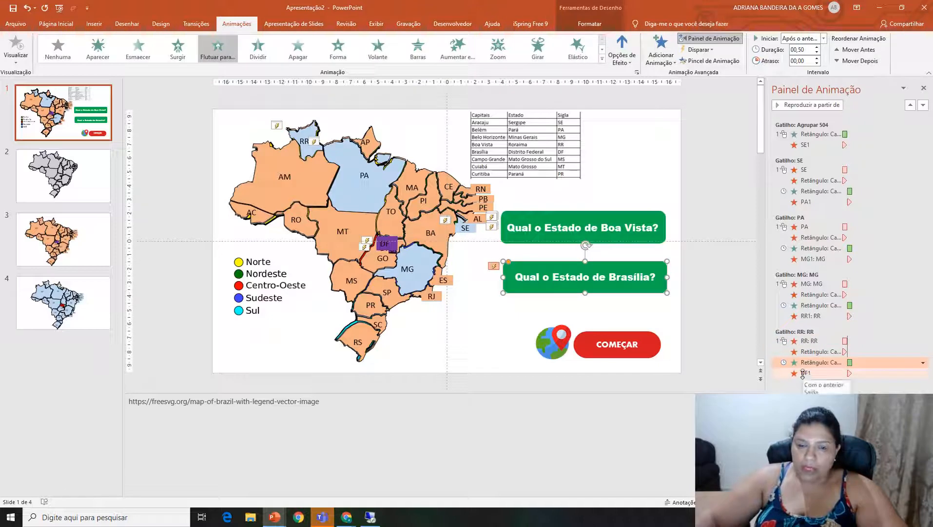
left_click(397, 248)
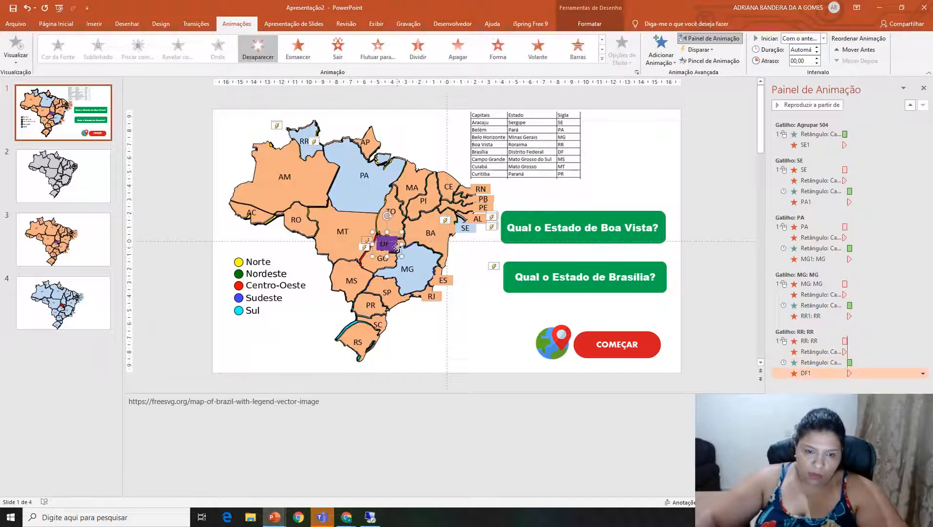
right_click(397, 247)
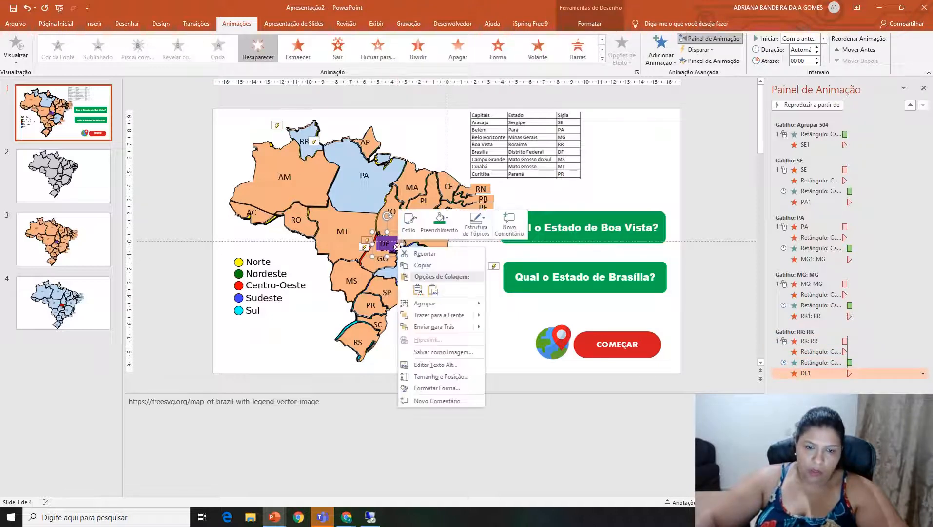
left_click(438, 326)
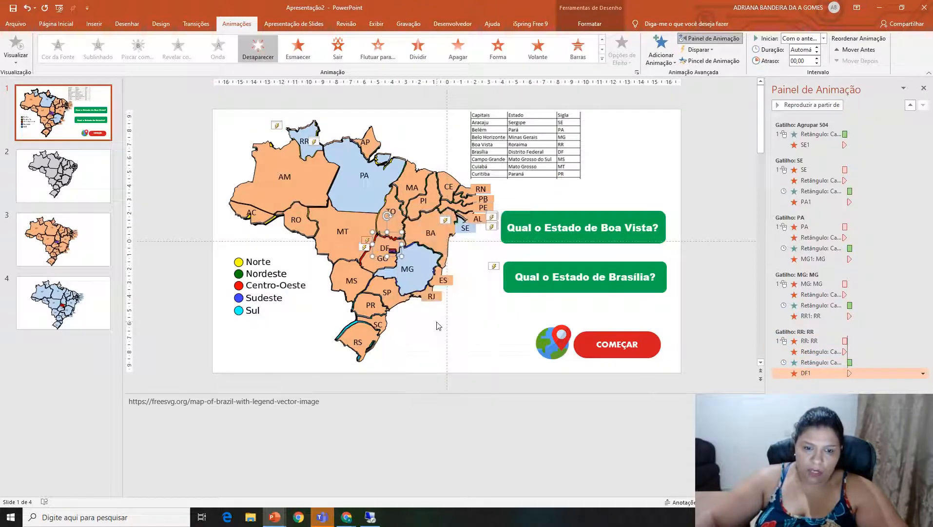
Move the outlined shape at the DF label slightly to the right on the map.
left_click(393, 251)
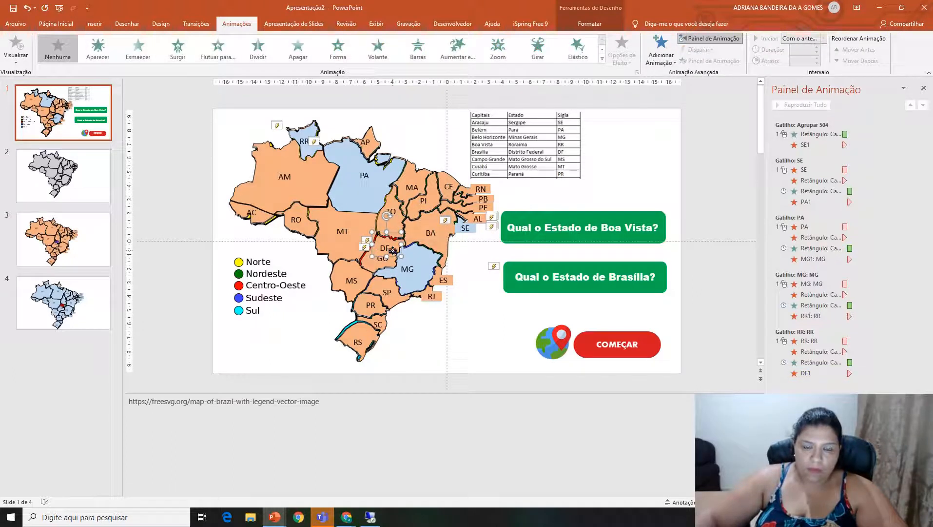
right_click(392, 251)
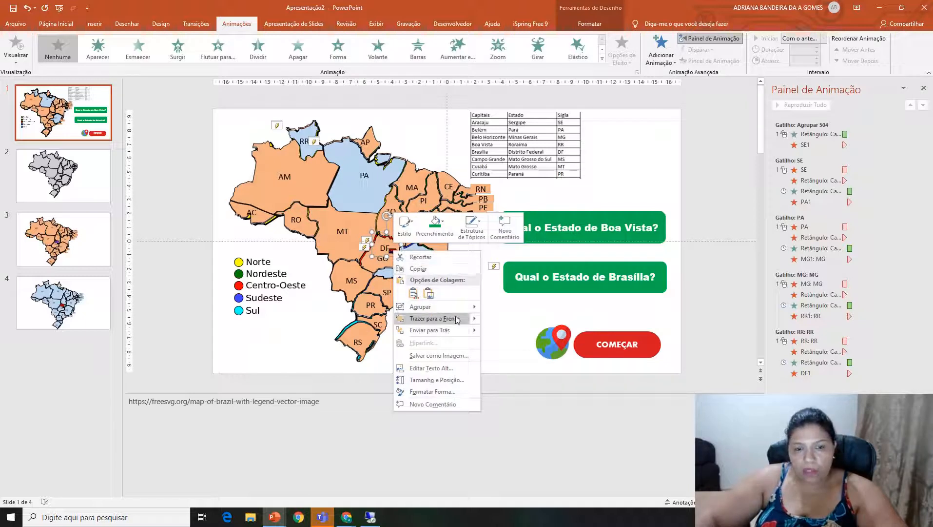
left_click(551, 441)
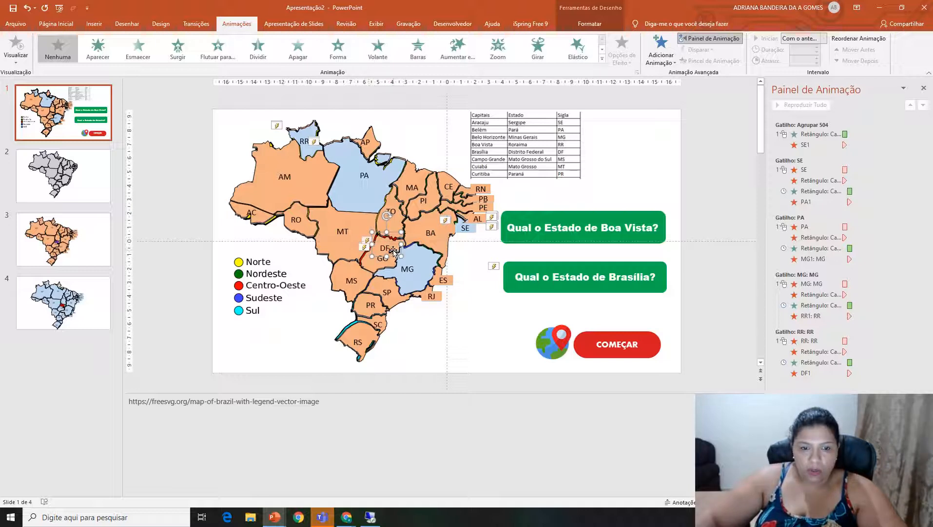
mouse_move(394, 254)
left_mouse_down()
mouse_move(426, 260)
mouse_move(400, 254)
left_mouse_up()
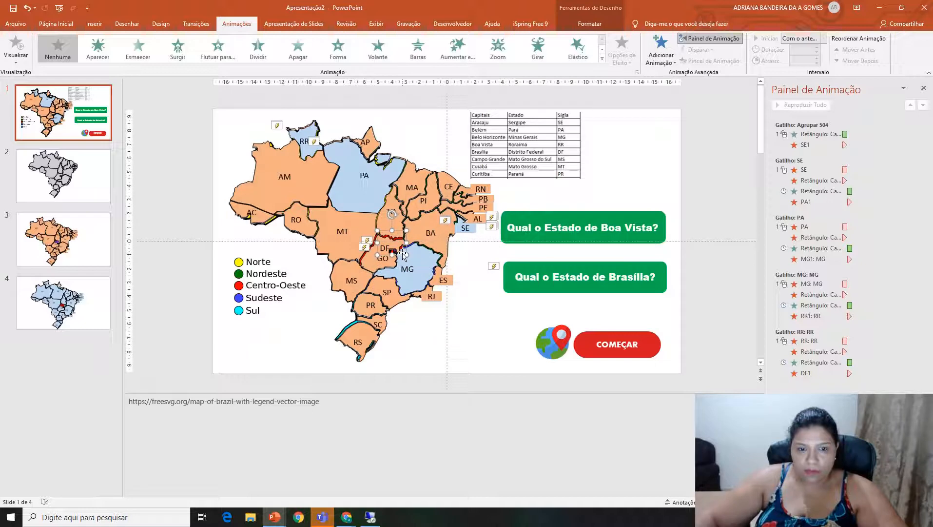
left_click(660, 48)
left_click(658, 89)
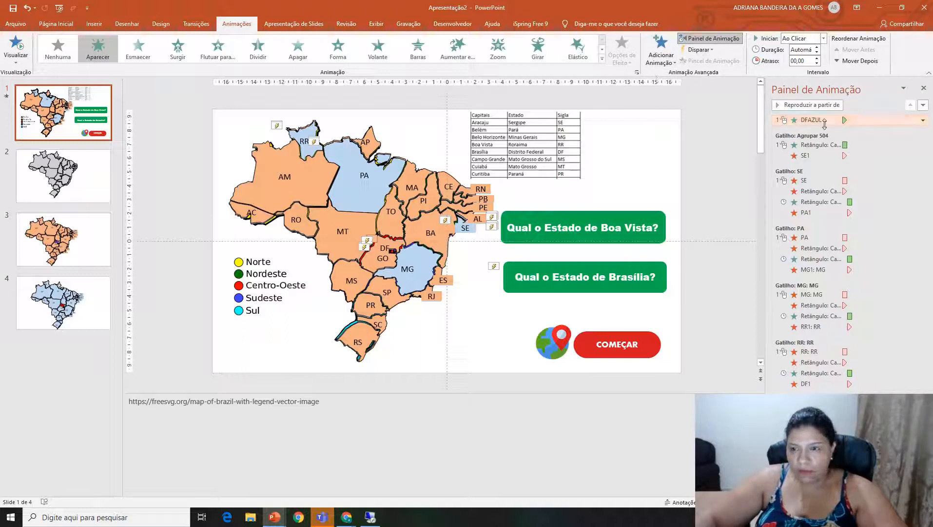
key("Delete")
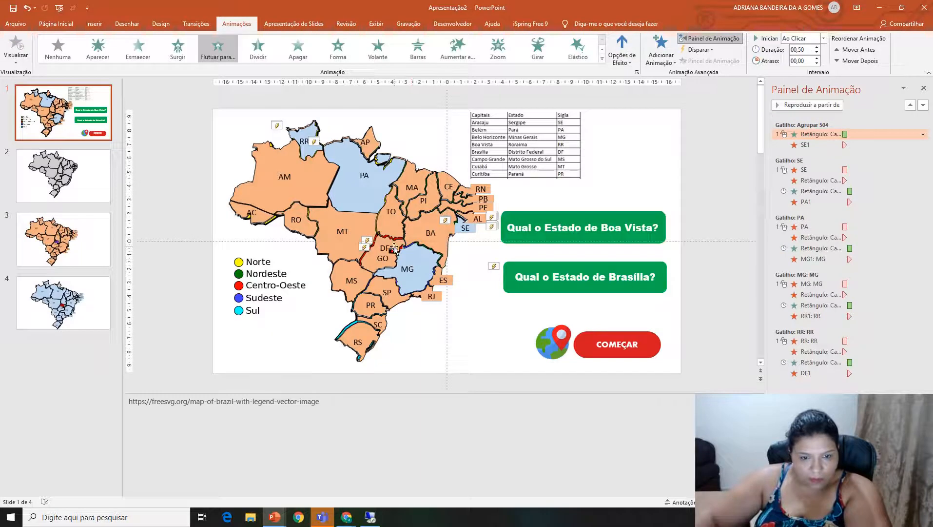
Bring the red DF shape to the front of the other map shapes.
left_click(398, 250)
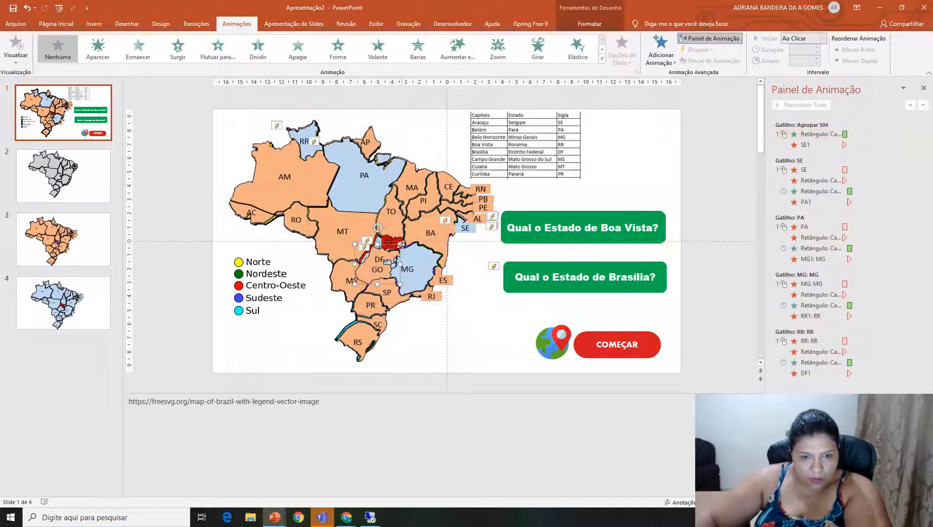
left_click(399, 239)
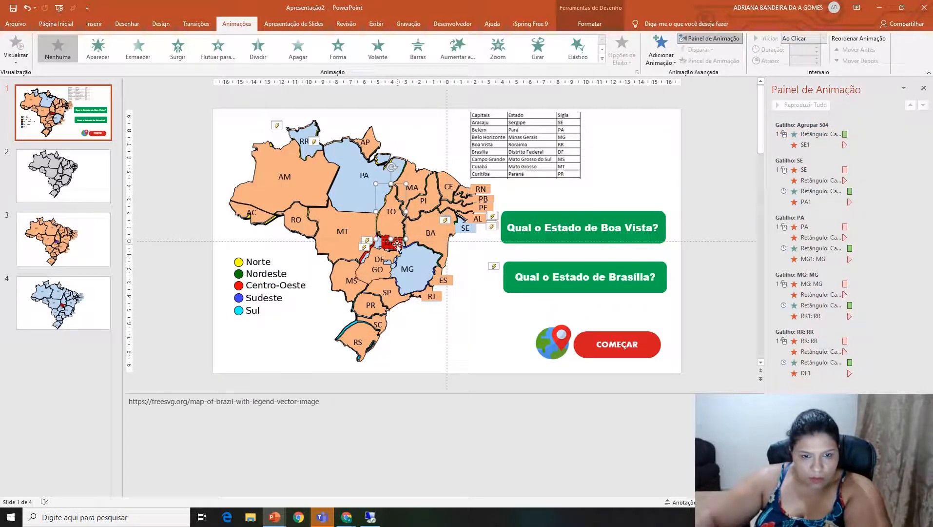
left_click(397, 246)
right_click(397, 245)
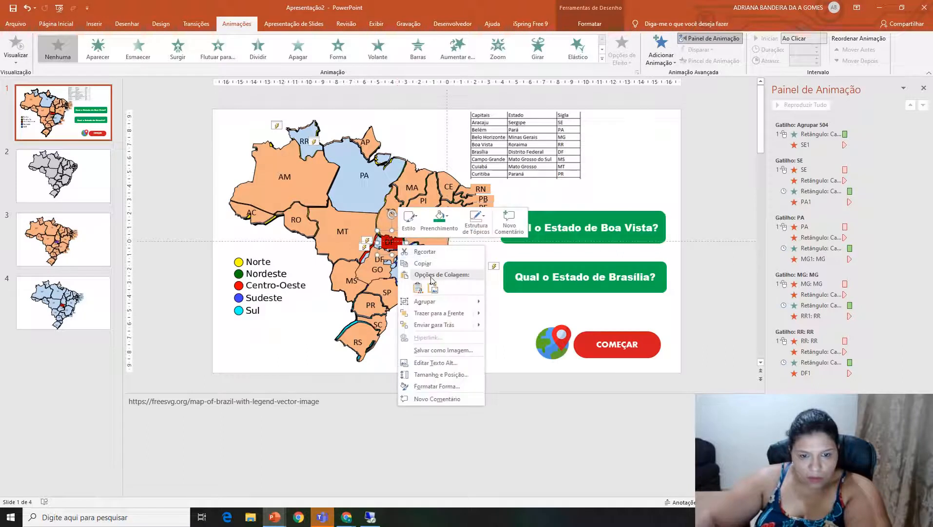
left_click(440, 313)
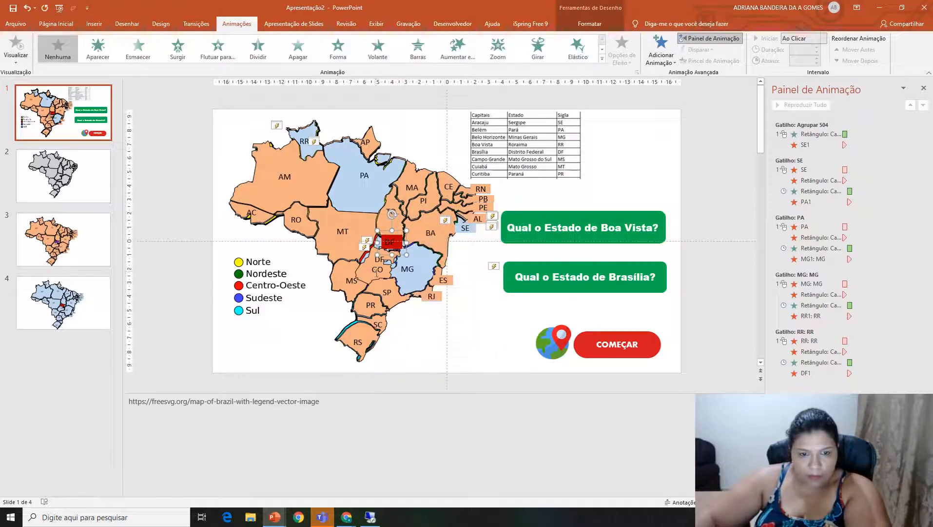
Move the displaced GO shape up into its place on the map between MT and MG.
left_click(382, 277)
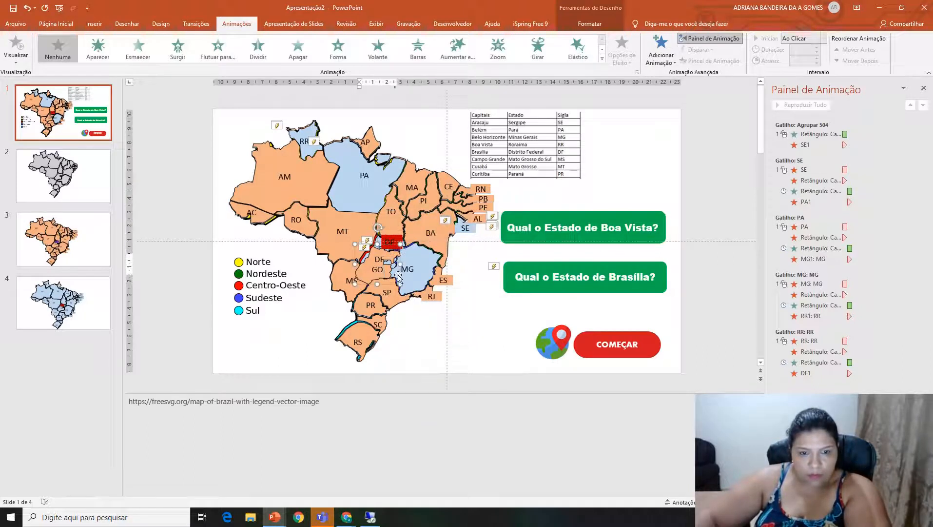
left_click(399, 277)
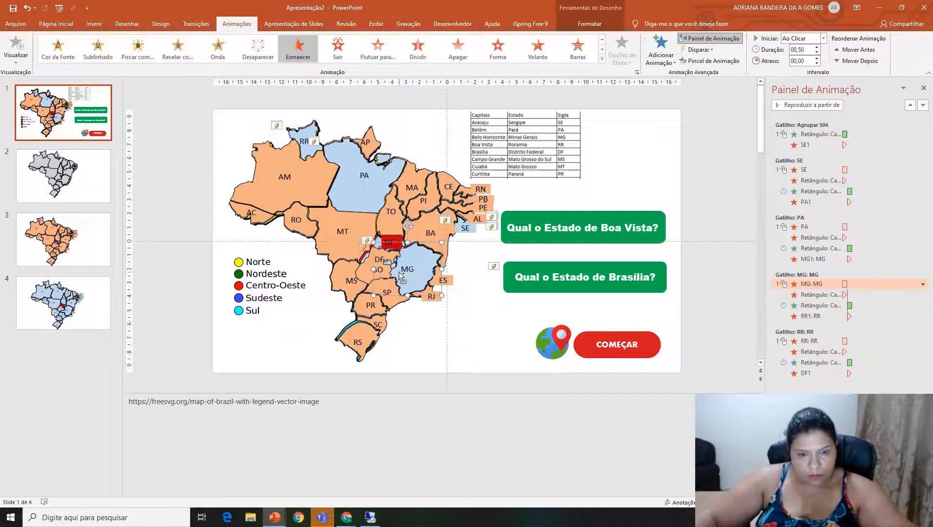
key("ctrl+a")
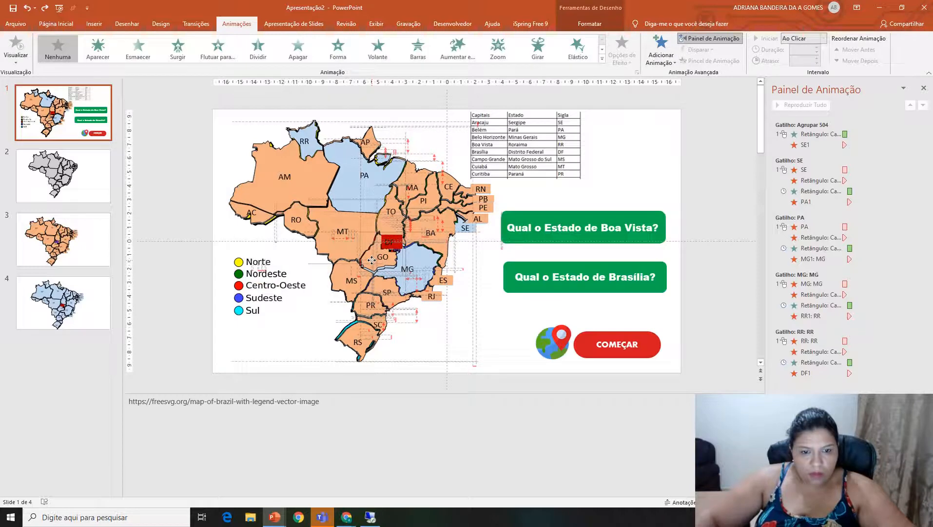
left_click(371, 261)
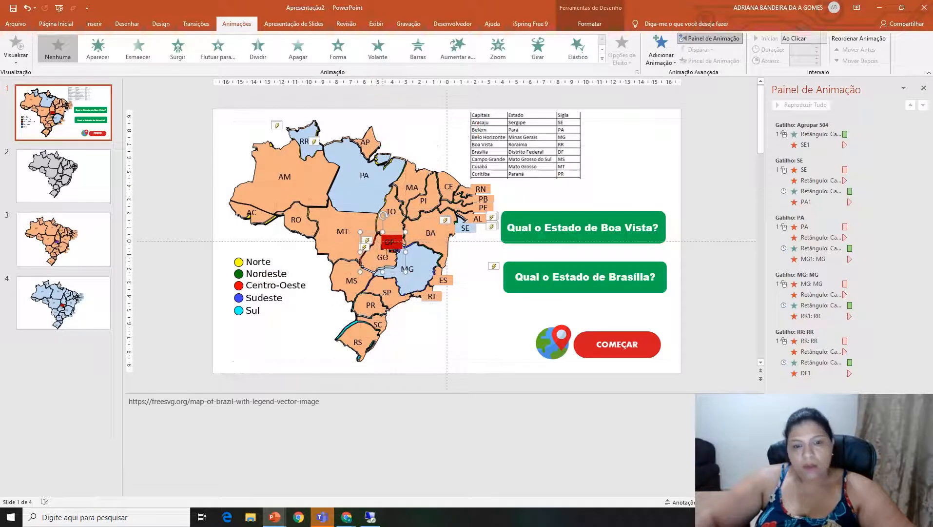
Apply the Esmaecer exit animation to the red DF shape.
left_click(398, 246)
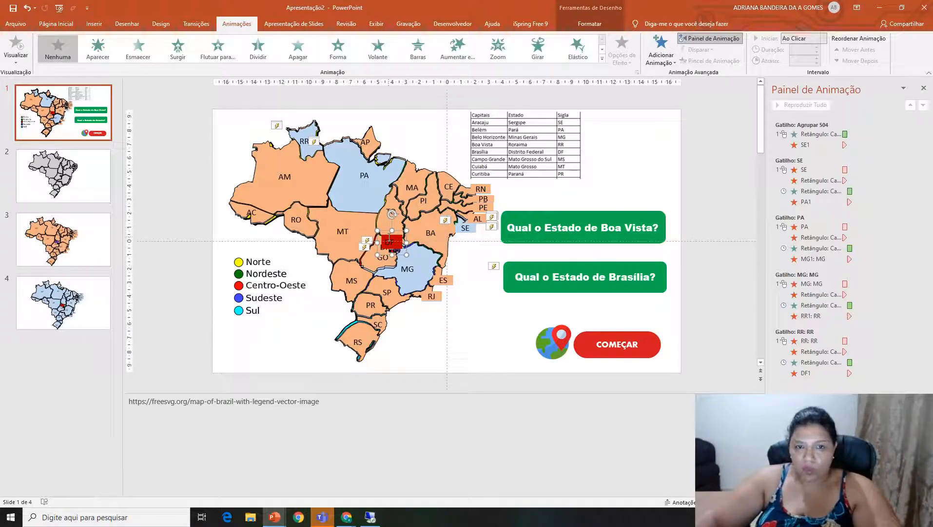
left_click(603, 61)
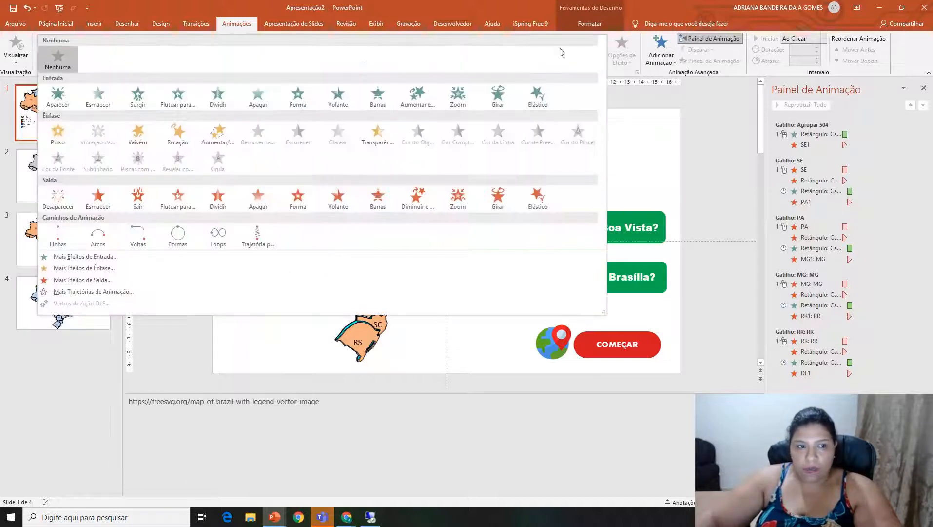
left_click(99, 199)
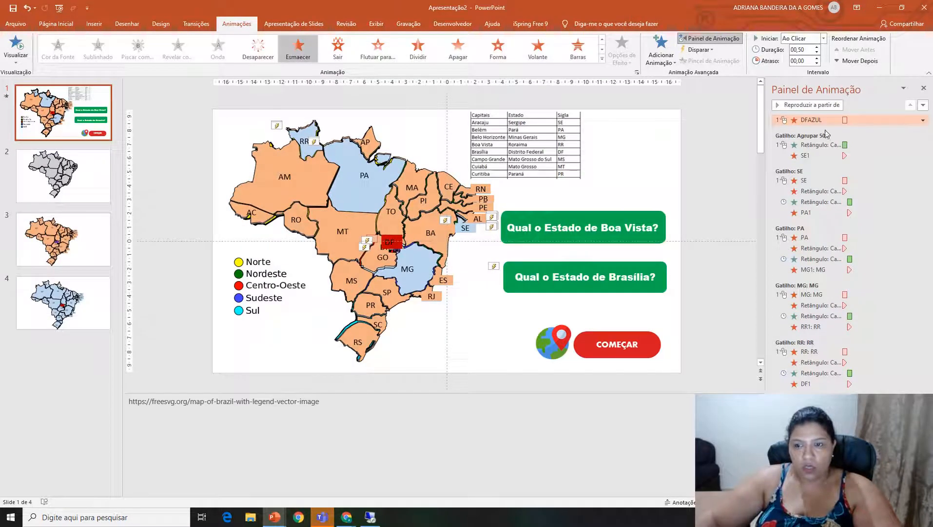
Add a Desaparecer exit animation to the Brasília question box.
left_click(647, 289)
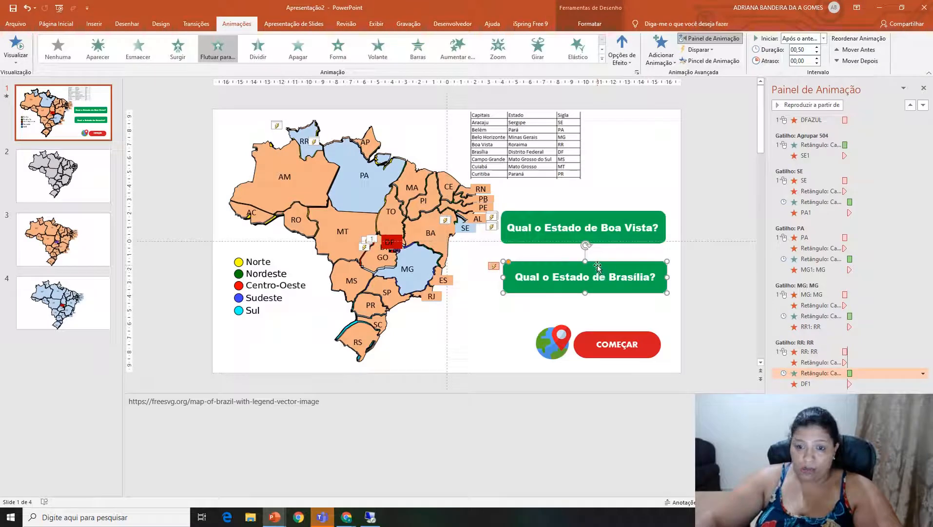
left_click(662, 54)
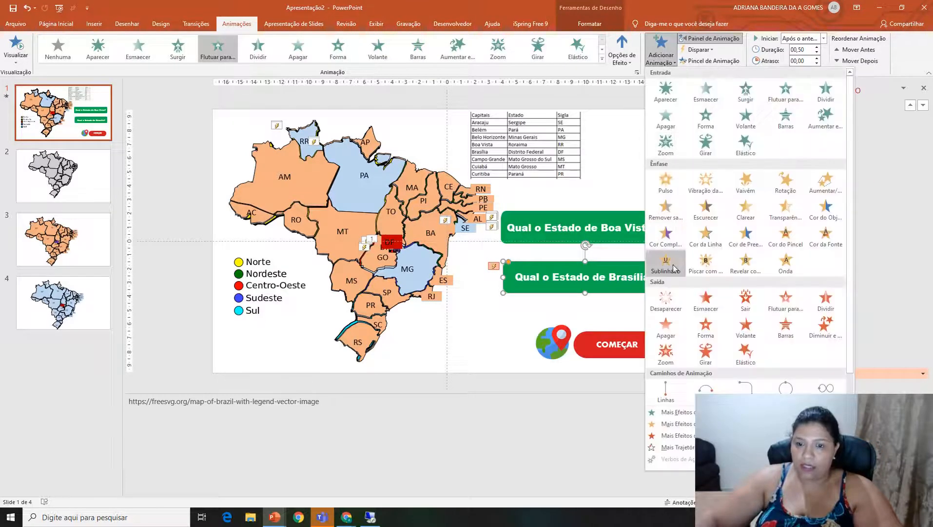
left_click(665, 300)
Place the Brasília box over the Boa Vista box and duplicate it as the question "Qual o Estado de Campo Grande?".
mouse_move(657, 278)
left_mouse_down()
mouse_move(656, 244)
mouse_move(653, 268)
left_mouse_up()
key("ctrl+d")
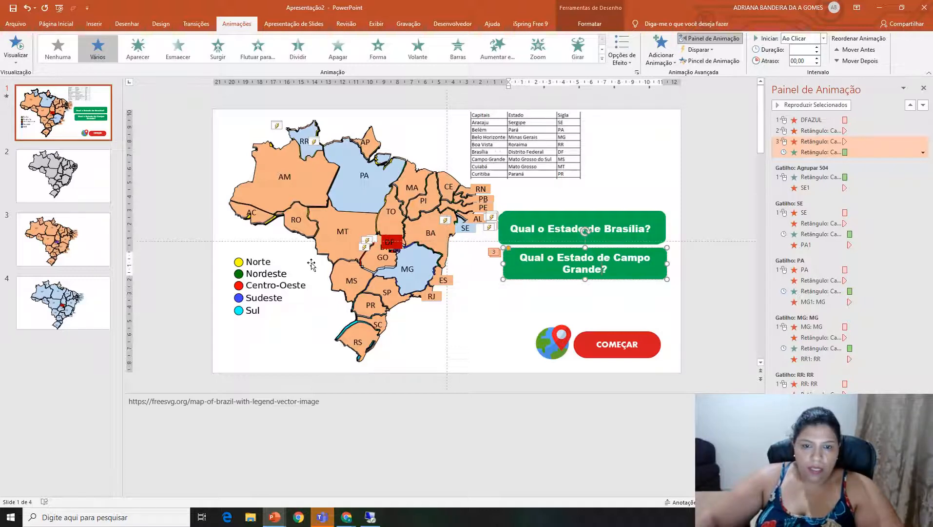
Apply the Desaparecer exit animation to the orange MS shape.
left_click(334, 281)
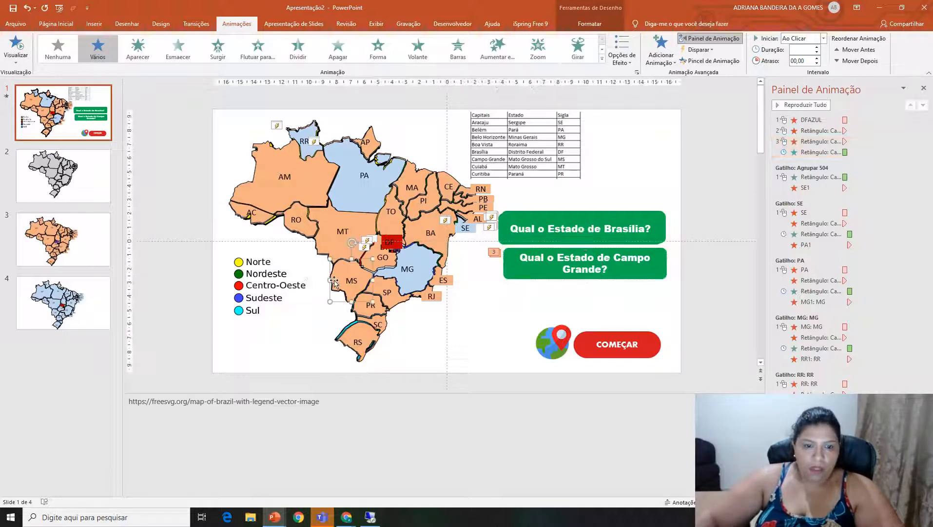
left_click(603, 59)
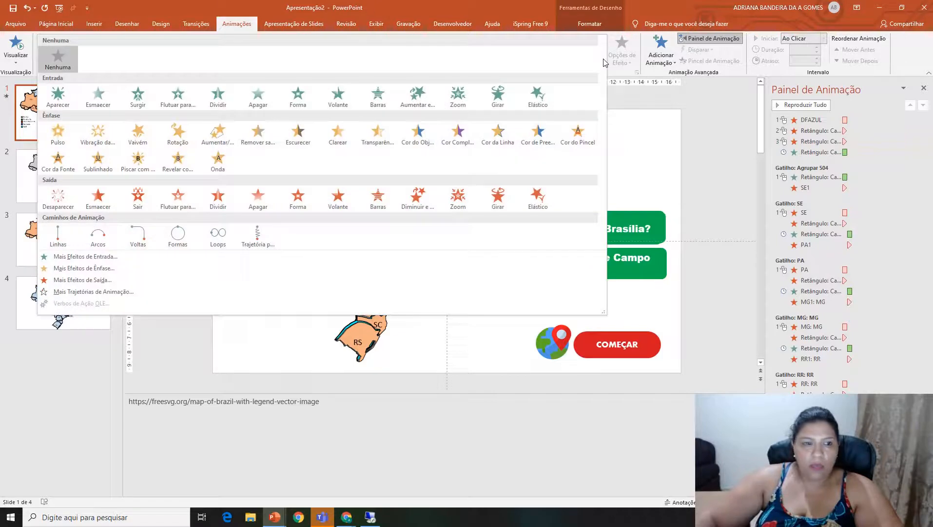
left_click(57, 203)
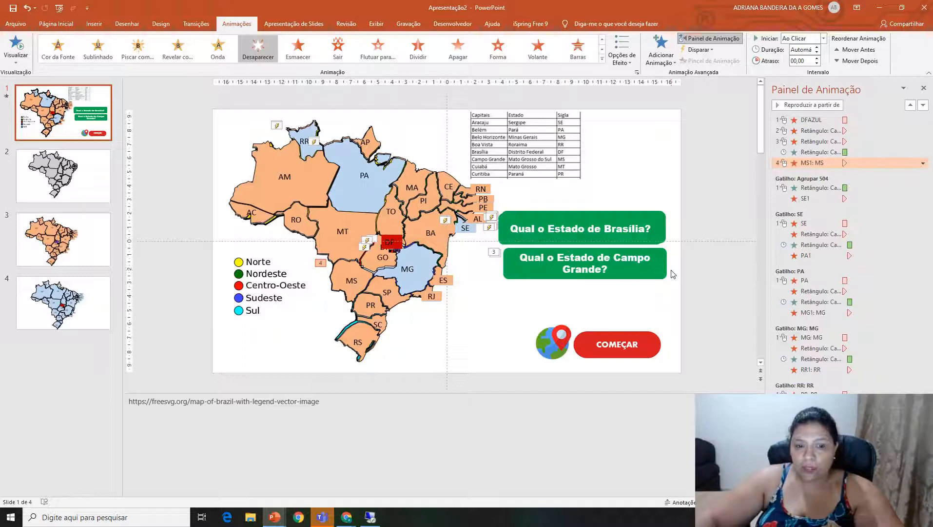
Delete the Campo Grande box's copied exit animation and set the Brasília box and MS1 exits to start with the previous animation.
left_click(806, 140)
key("Delete")
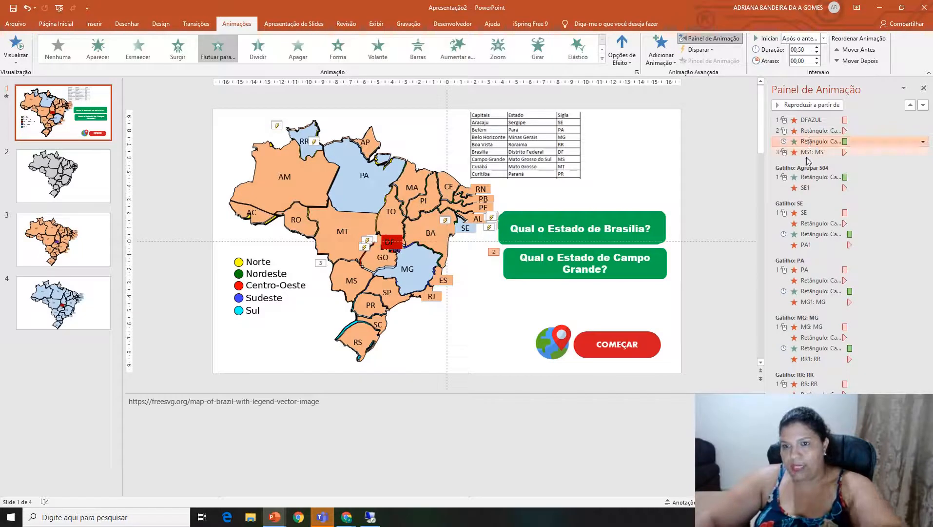
left_click(809, 153)
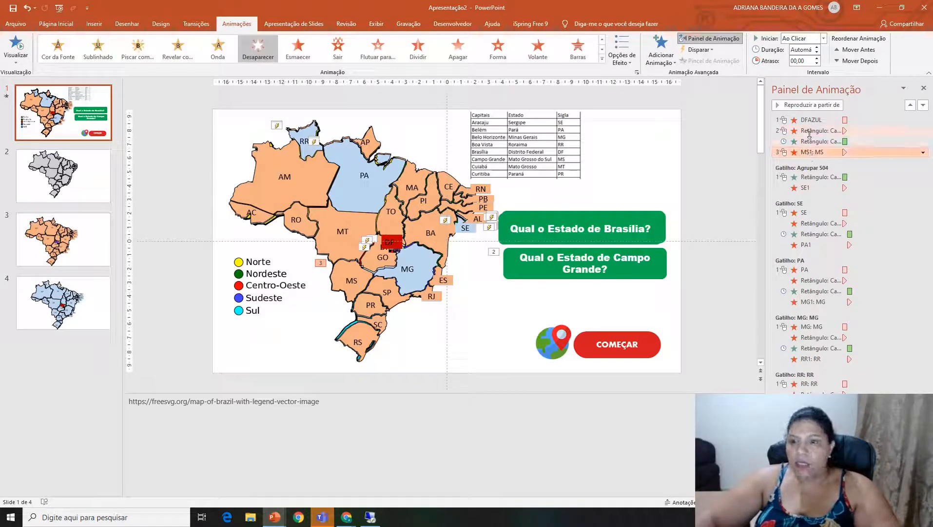
left_click(809, 132, "ctrl")
right_click(810, 132)
left_click(812, 153)
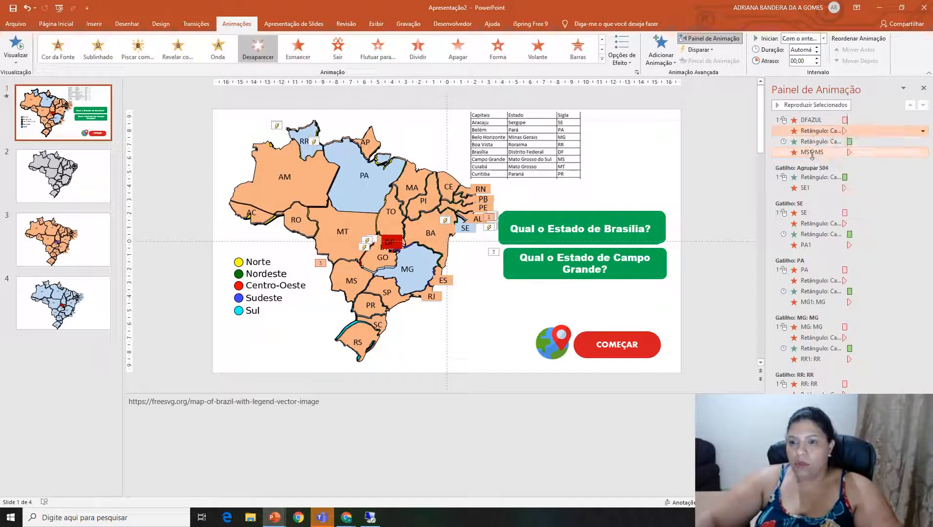
Trigger the four untriggered animations, from the DFAZUL exit through the MS1 exit, on clicking the DFAZUL shape.
left_click(810, 151)
key("shift+Up")
key("shift+Up")
key("shift+Up")
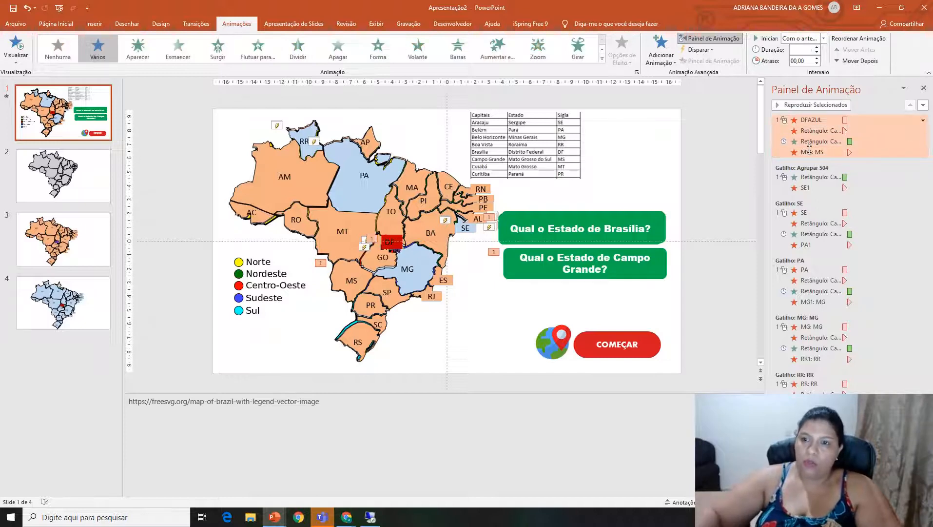
left_click(698, 49)
mouse_move(707, 62)
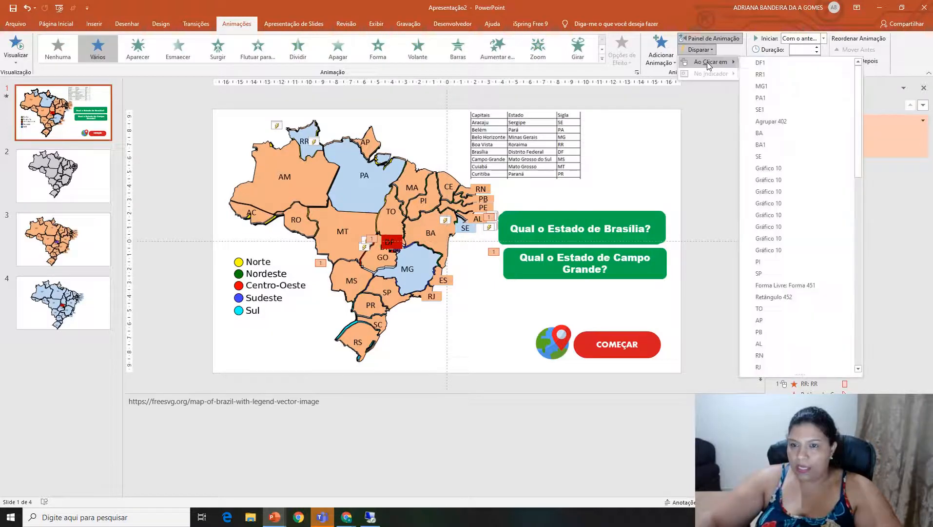
left_click_drag(860, 127, 873, 348)
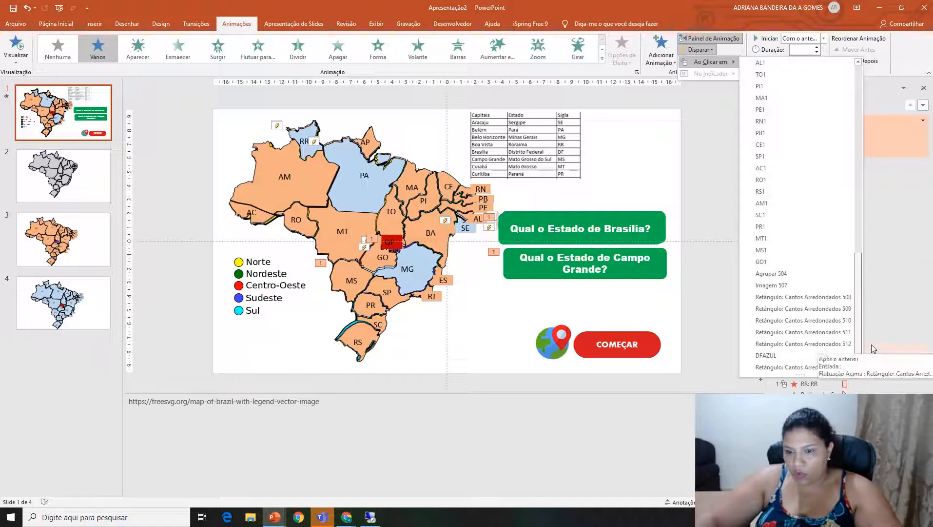
left_click(792, 354)
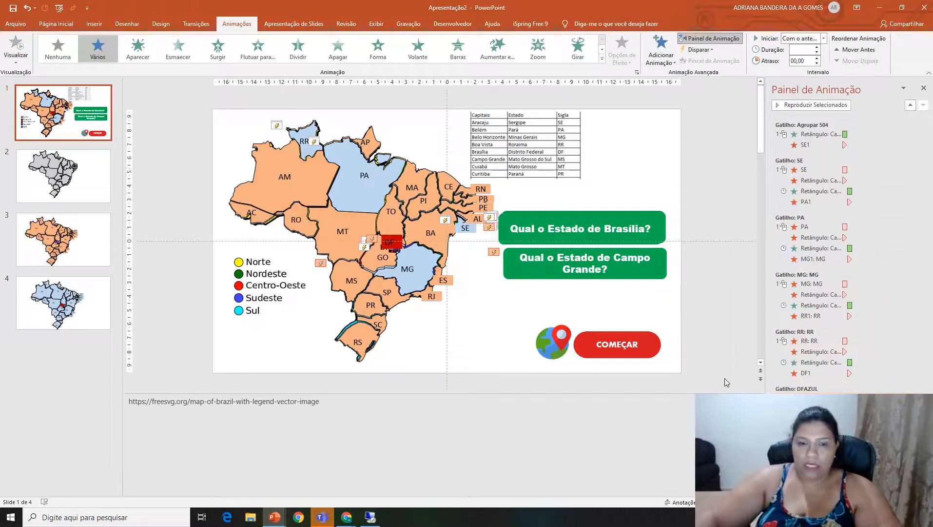
Send the orange MS1 shape to the back, behind the blue MS shape.
left_click(342, 288)
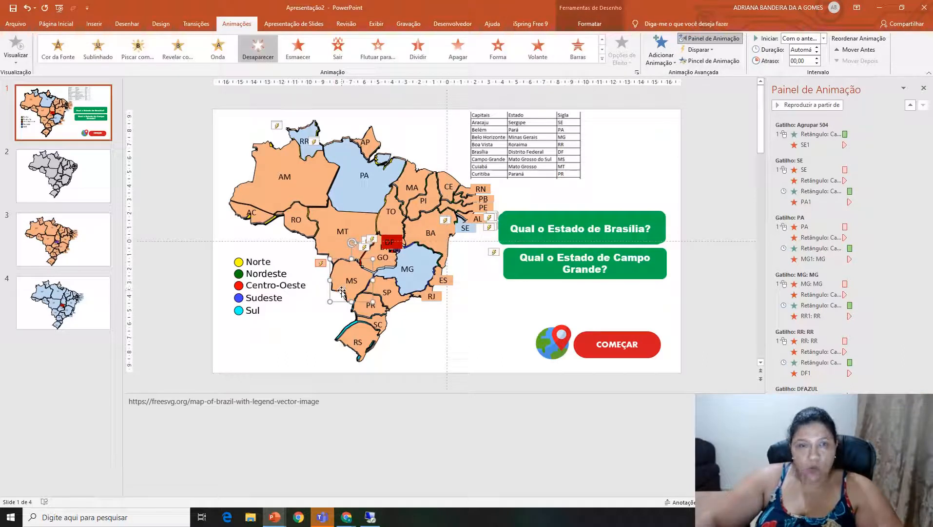
right_click(348, 292)
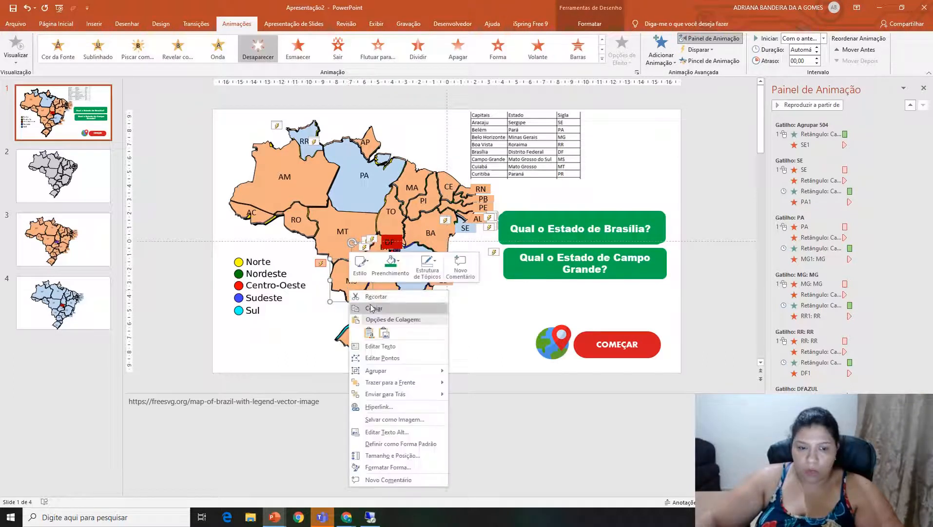
left_click(385, 384)
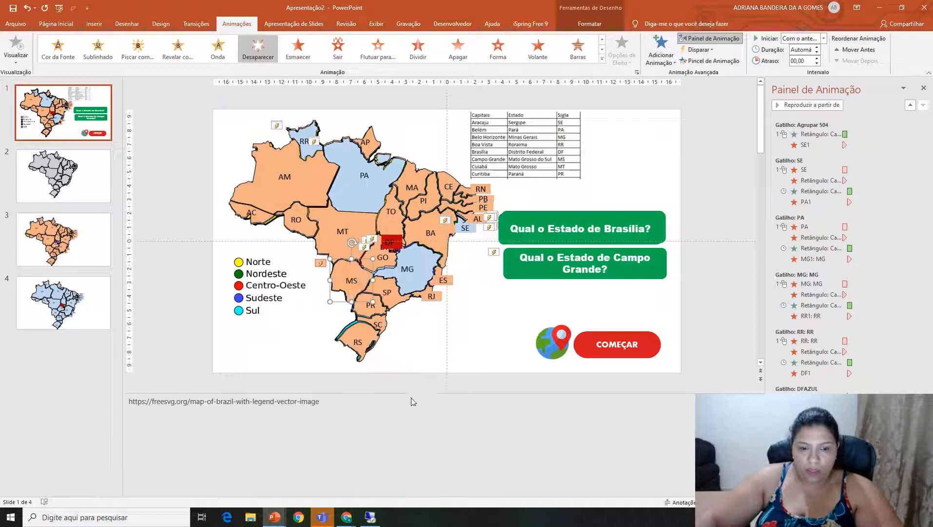
Apply the Esmaecer exit animation to the blue MS shape.
left_click(290, 376)
left_click(348, 291)
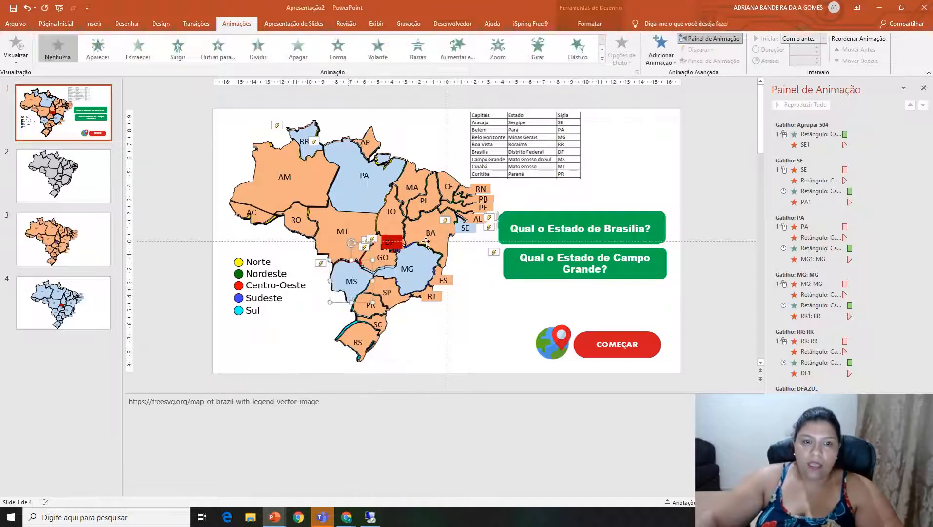
left_click(602, 59)
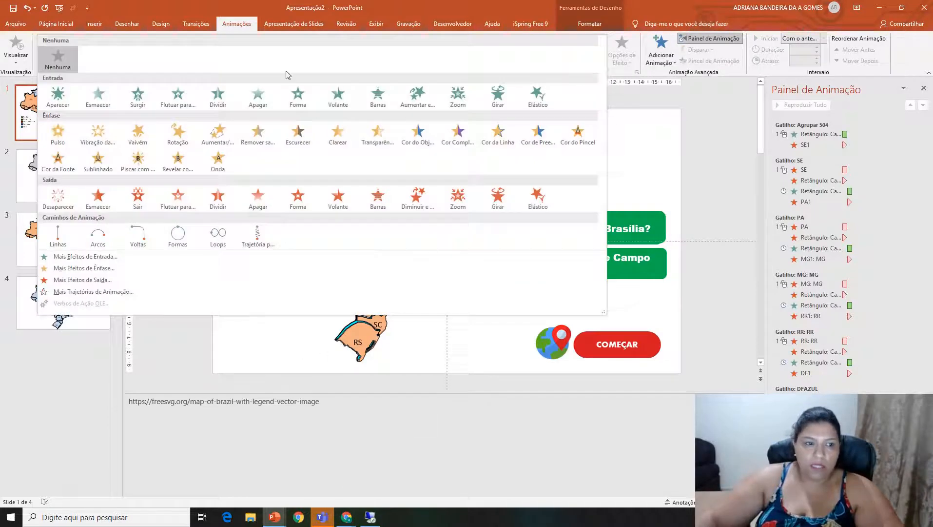
left_click(99, 198)
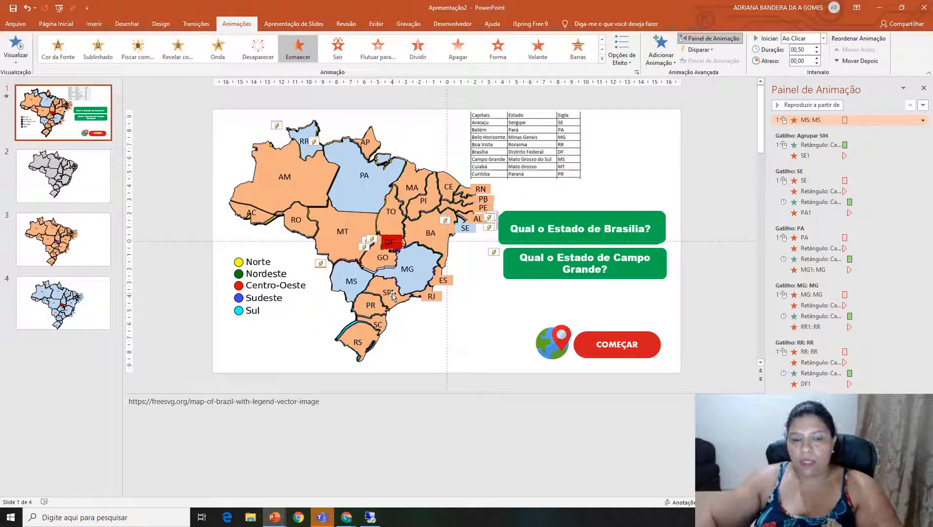
Insert a blue WordArt with a reflection effect reading "Parabéns".
left_click(94, 23)
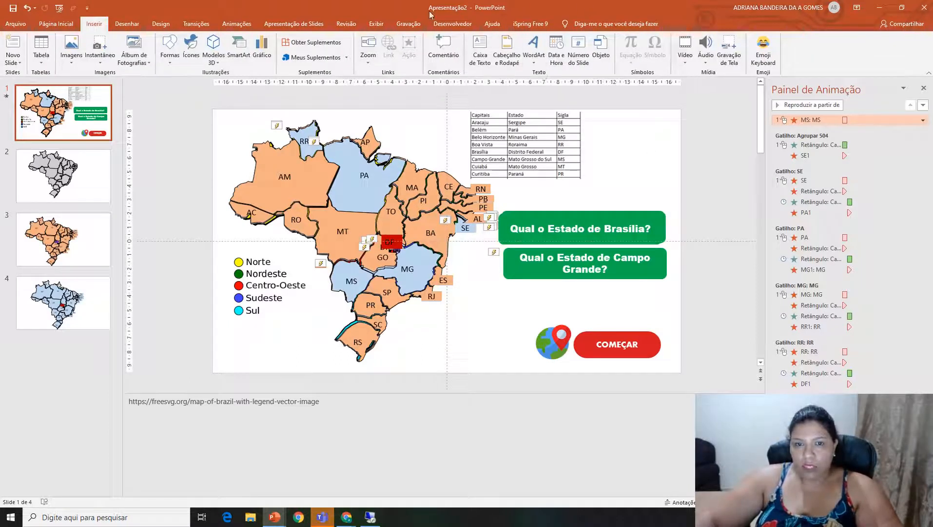
left_click(534, 57)
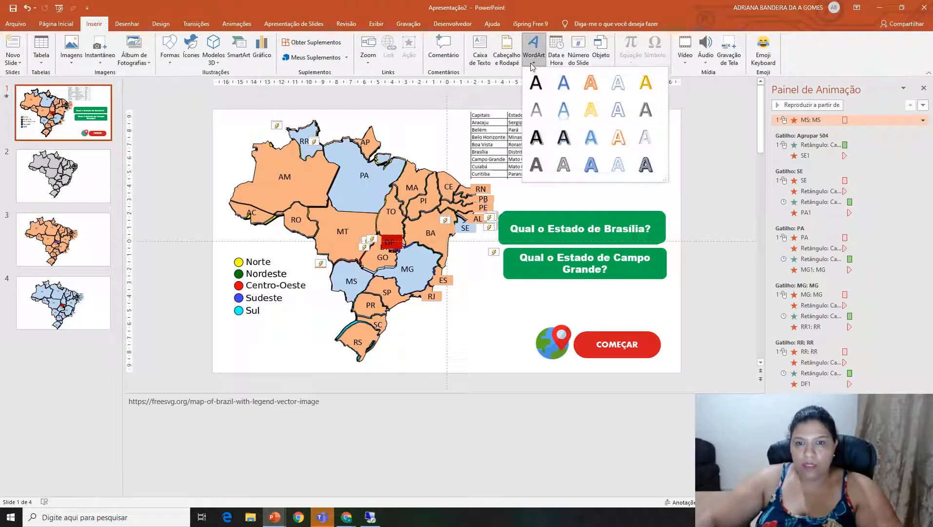
left_click(566, 100)
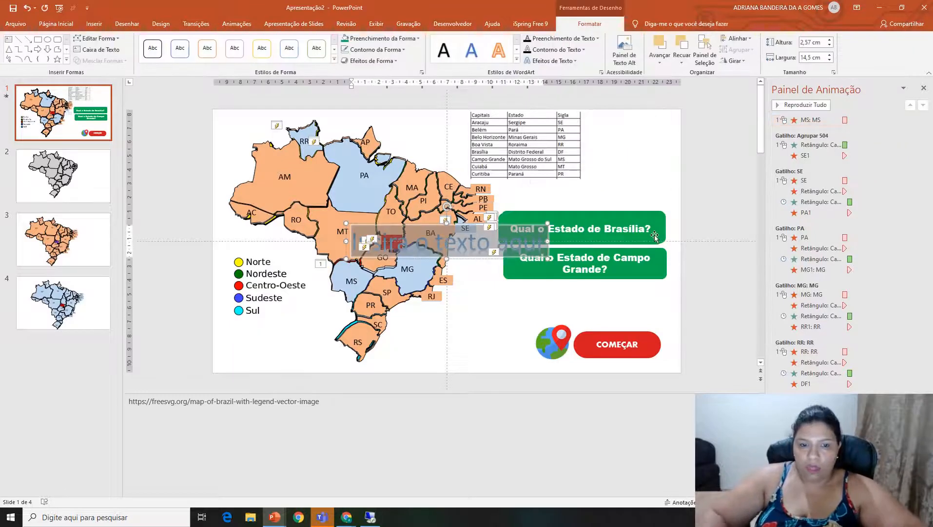
type("Par")
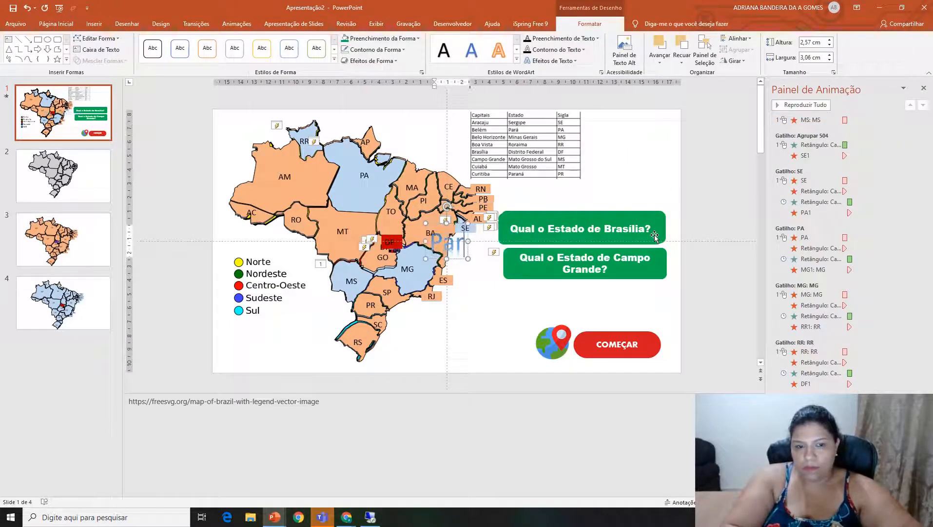
type("abéns")
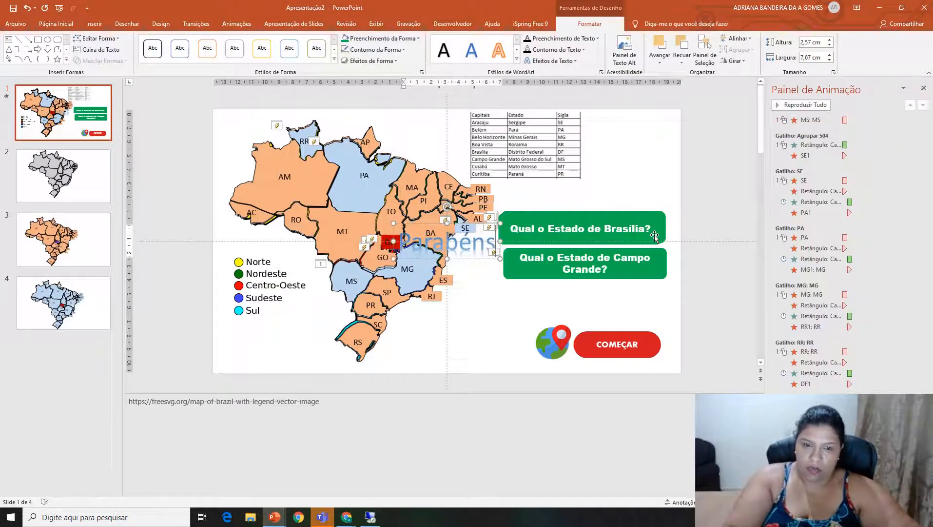
type("!!!")
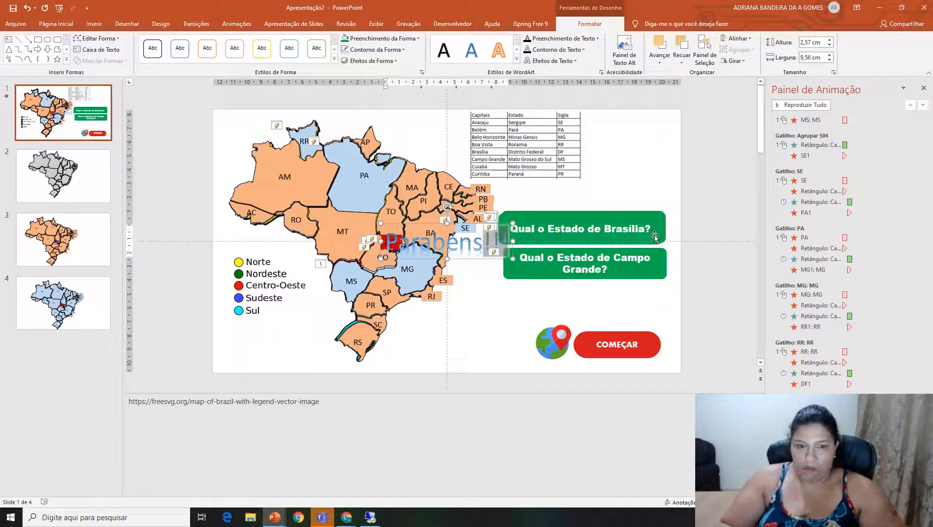
Extend the WordArt text to "Parabéns!!!", format it red, bold and size 100, and move it slightly higher over the map.
key("ctrl+a")
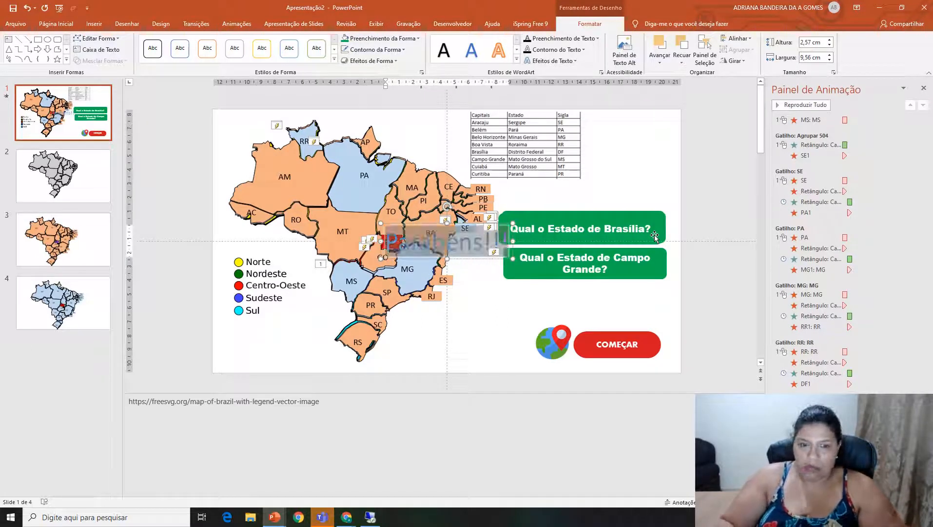
left_click(56, 24)
left_click(278, 58)
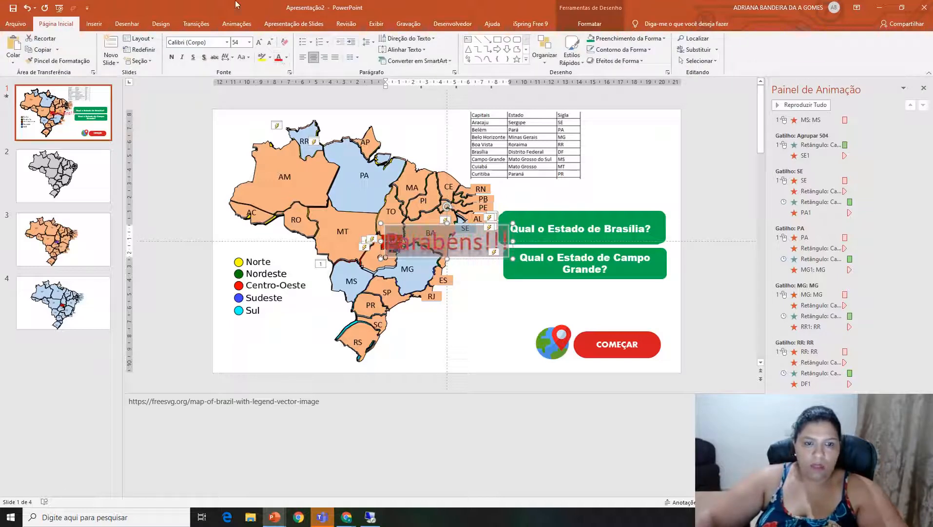
left_click(240, 43)
type("100")
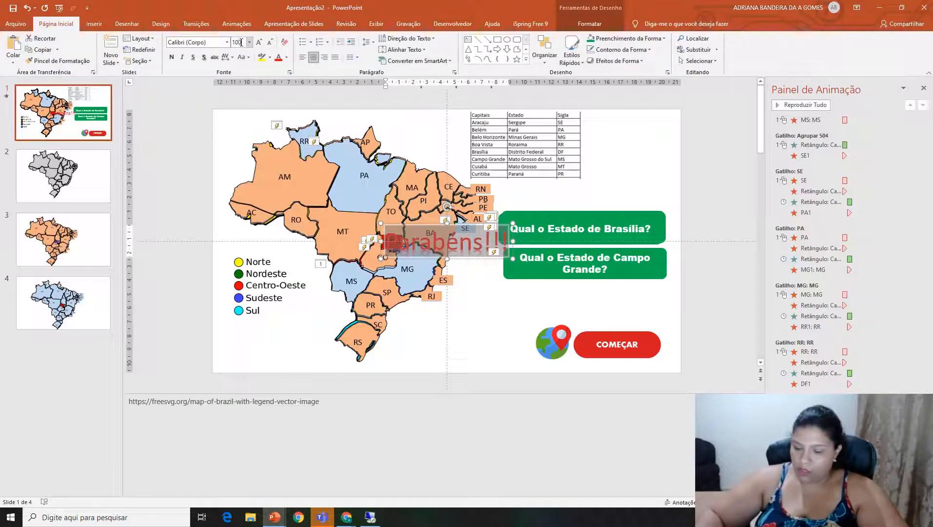
key("Return")
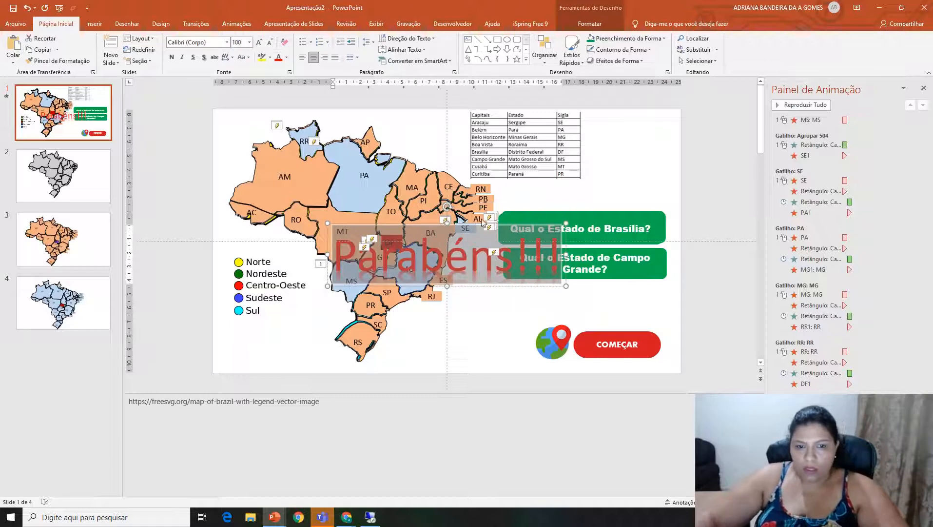
left_click(171, 57)
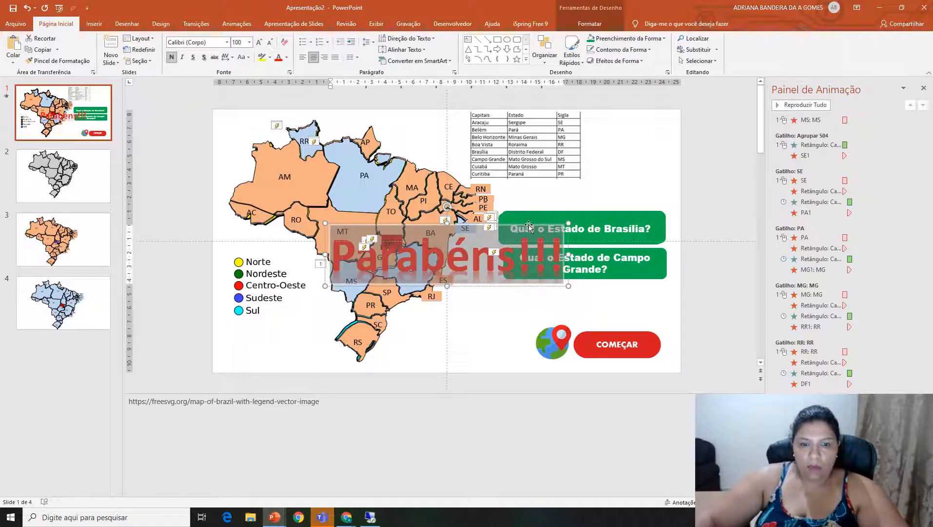
left_click_drag(363, 224, 348, 185)
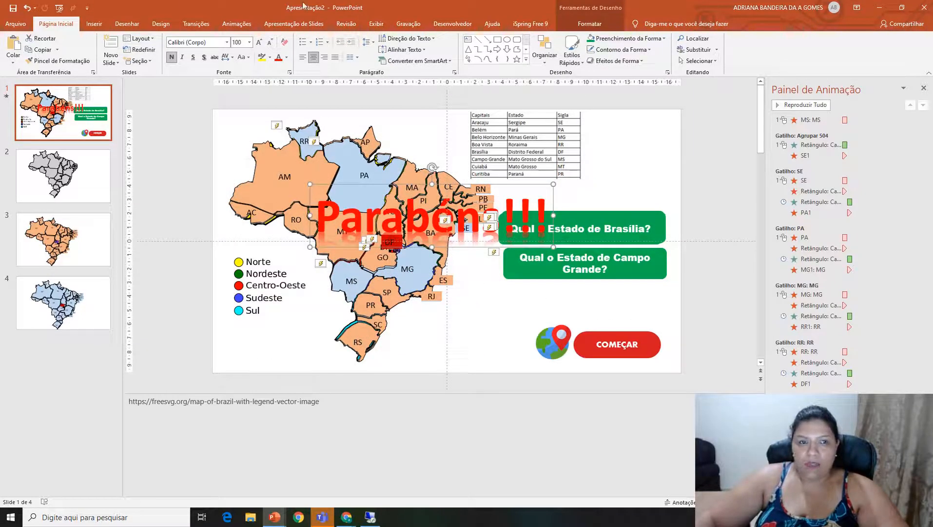
Apply the Zoom entrance animation to the "Parabéns!!!" WordArt and set it to start after the previous animation.
left_click(237, 24)
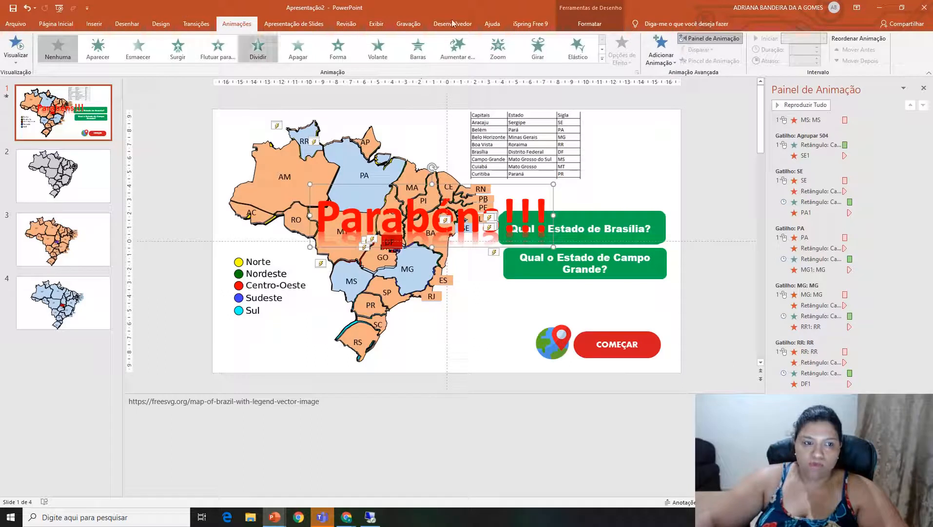
left_click(498, 49)
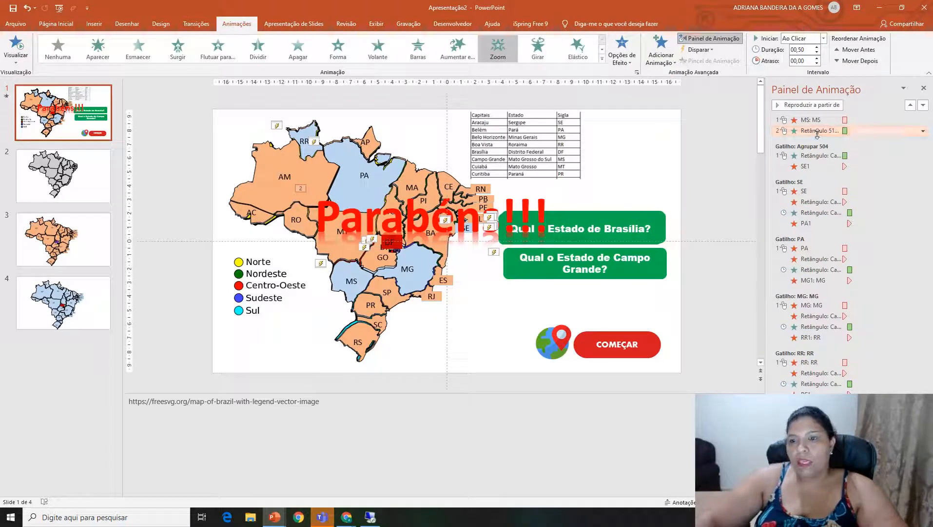
left_click(923, 131)
left_click(855, 153)
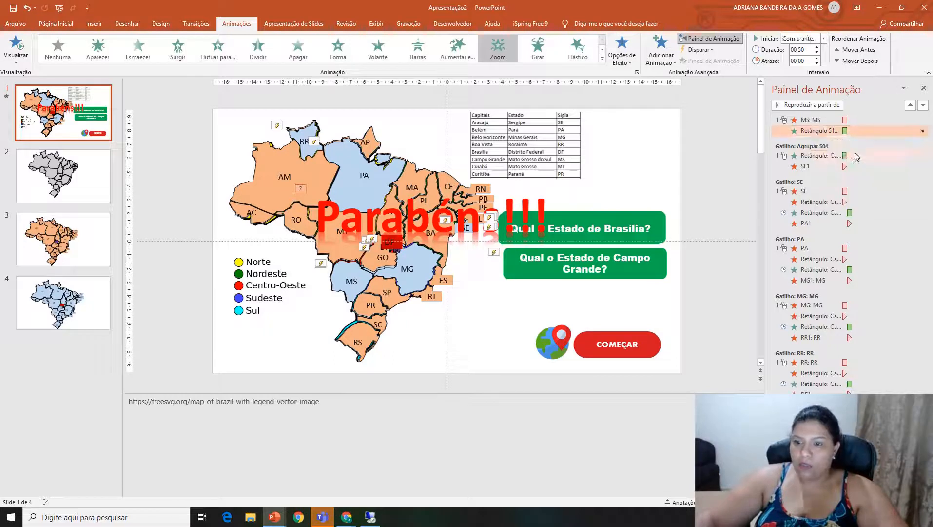
left_click(923, 131)
left_click(872, 166)
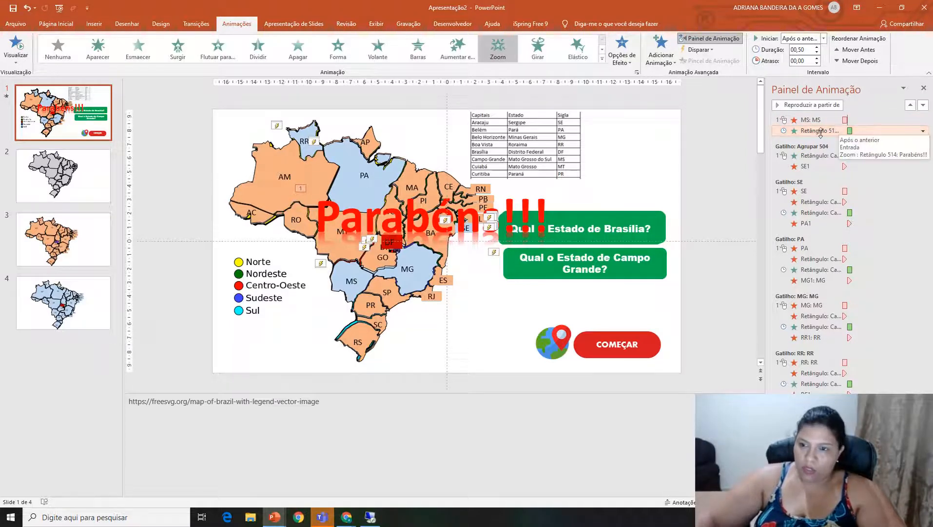
Trigger both the MS exit and the WordArt's Zoom entrance on clicking the MS shape.
key("shift+Up")
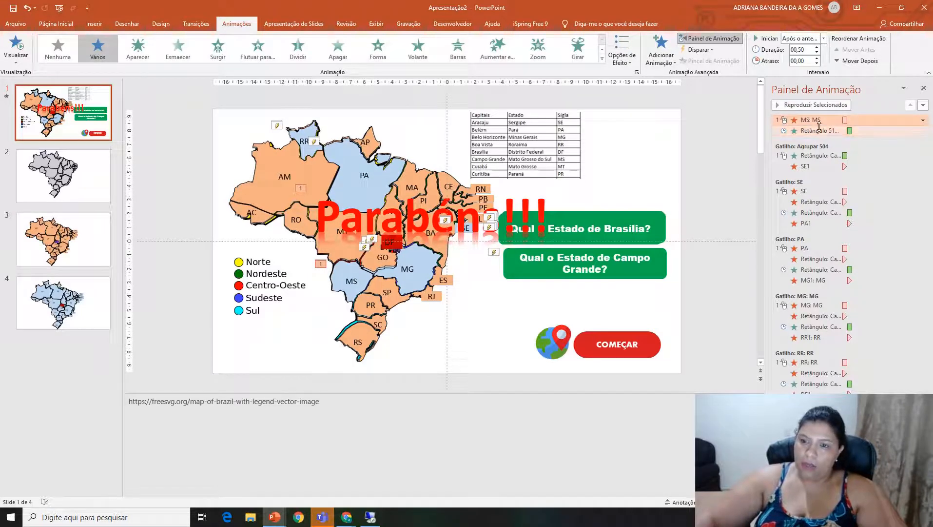
left_click(699, 50)
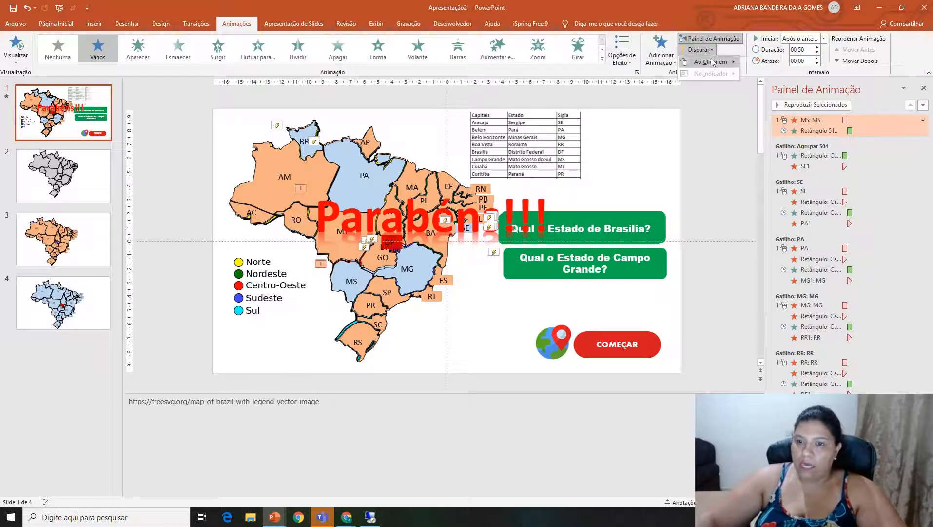
mouse_move(712, 62)
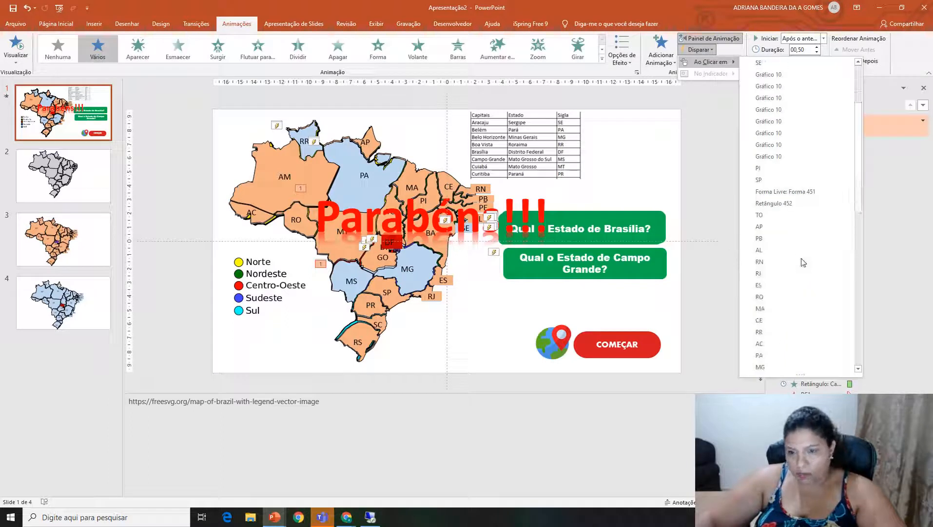
scroll(803, 263, "down", 3)
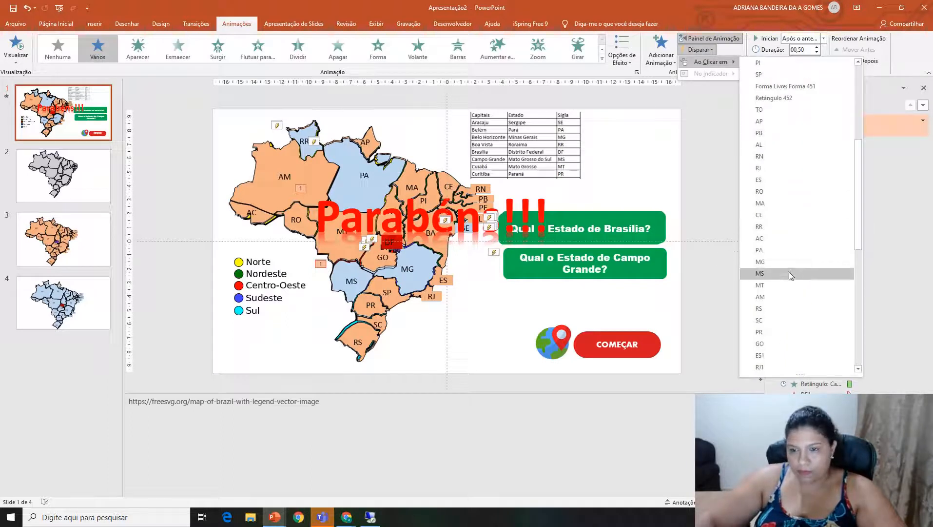
left_click(789, 272)
left_click(750, 326)
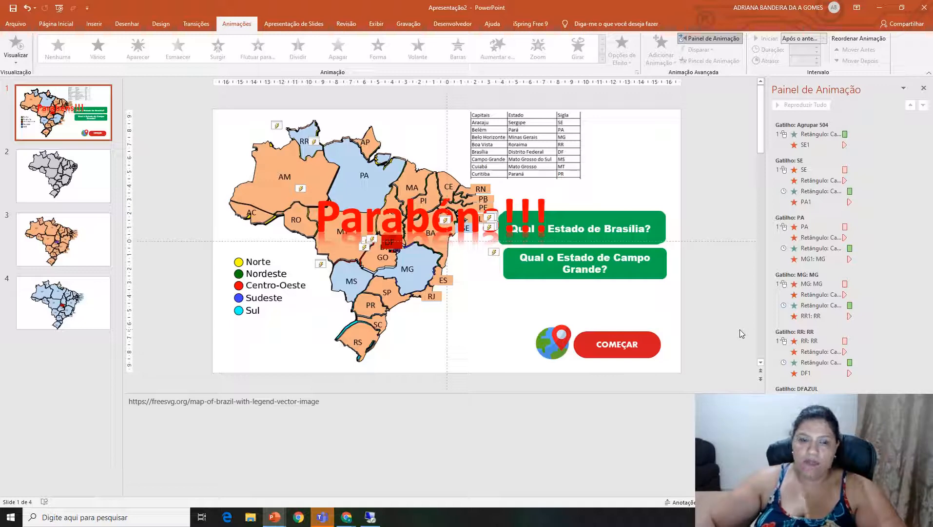
Stack the Campo Grande question box over the Brasília one and move the "Parabéns!!!" WordArt off the left side of the slide.
left_click(539, 146)
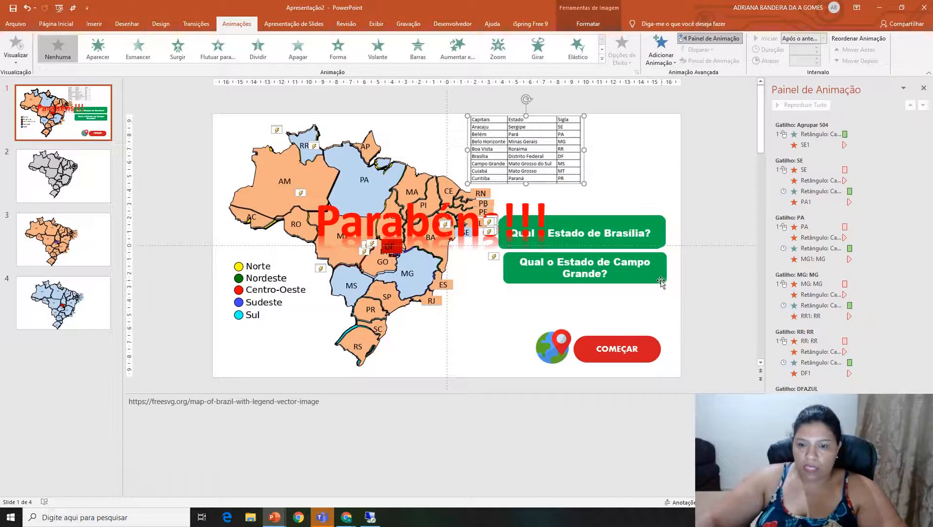
left_click_drag(661, 279, 661, 238)
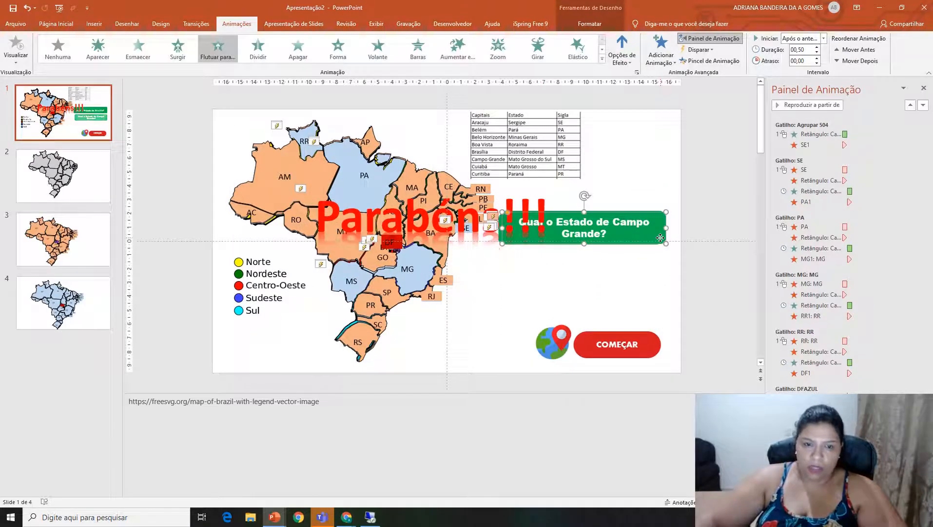
left_click(542, 190)
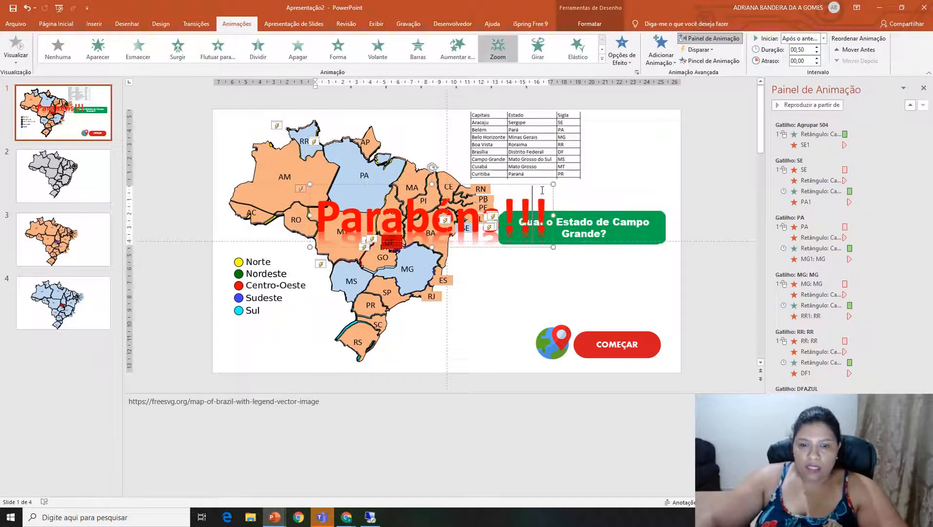
left_click_drag(532, 229, 234, 224)
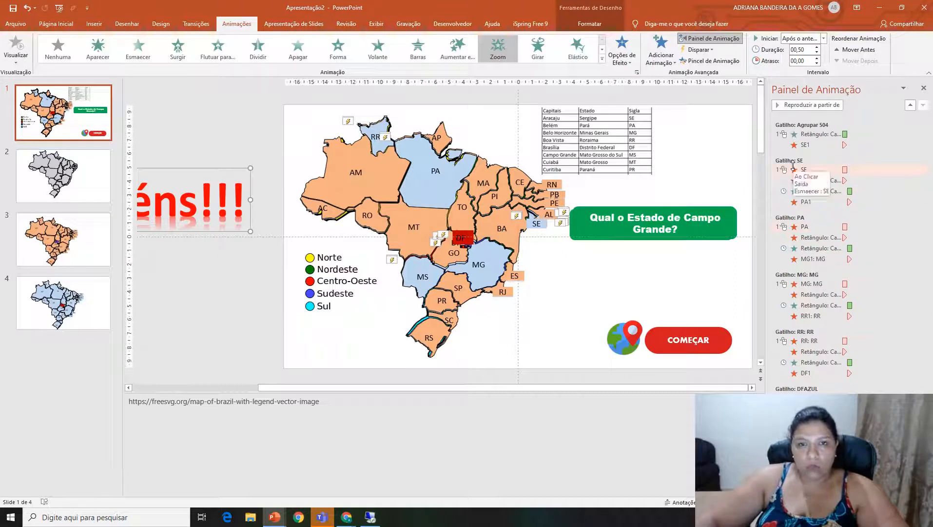
Delete the orange MT, AM, RO and AC shapes covering the blue map.
left_click(419, 244)
left_click(366, 183, "shift")
left_click(365, 222, "shift")
left_click(326, 212, "shift")
key("Delete")
Delete the orange TO, GO, BA, MA, AP and CE shapes from the map.
left_click(463, 218)
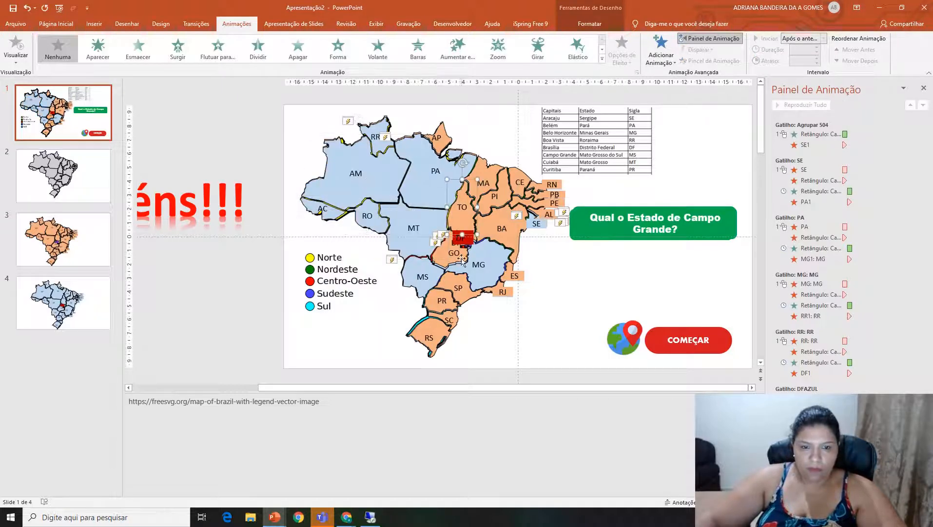
left_click(451, 259, "shift")
left_click(501, 229, "shift")
left_click(492, 169, "shift")
left_click(442, 141, "shift")
left_click(518, 176, "shift")
key("Delete")
Delete the orange RS, SC, PR, SP, RJ, ES, AL, PI and RN shapes from the map.
left_click(431, 333)
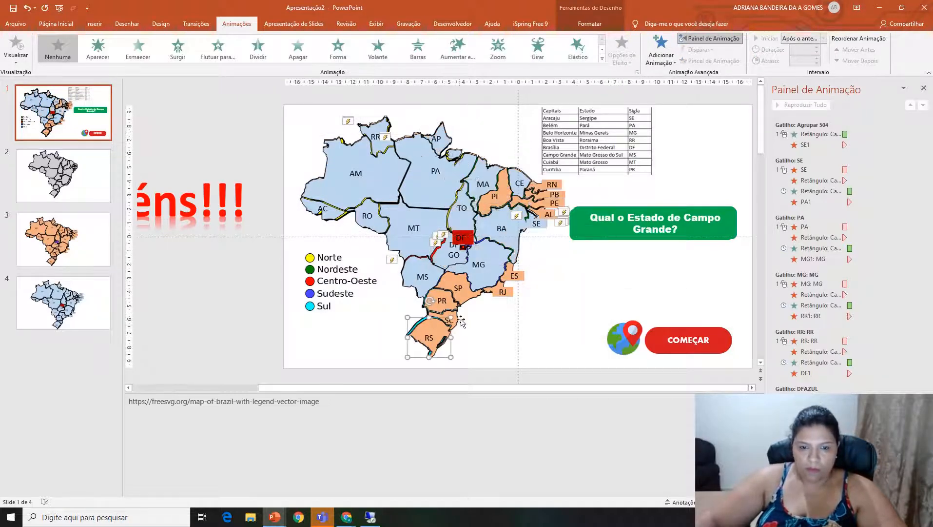
left_click(451, 319, "shift")
left_click(445, 298, "shift")
left_click(467, 291, "shift")
left_click(501, 292, "shift")
left_click(513, 276, "shift")
left_click(548, 214, "shift")
left_click(498, 196, "shift")
left_click(551, 185, "shift")
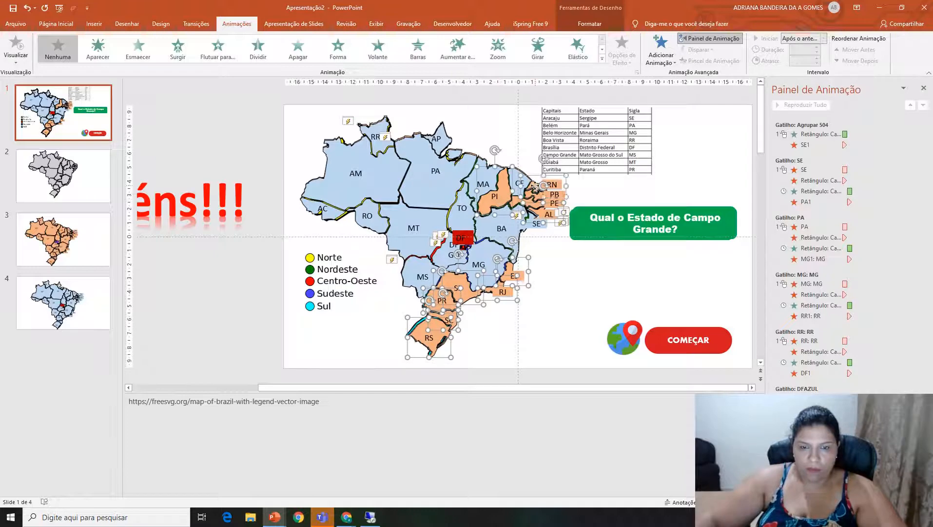
key("Delete")
Uncover the blue PE, PB and DF shapes by clearing the orange and red shapes lying over them.
left_click(553, 271)
left_click(532, 199)
right_click(533, 199)
left_click(553, 285)
left_click(554, 285)
left_click(540, 189)
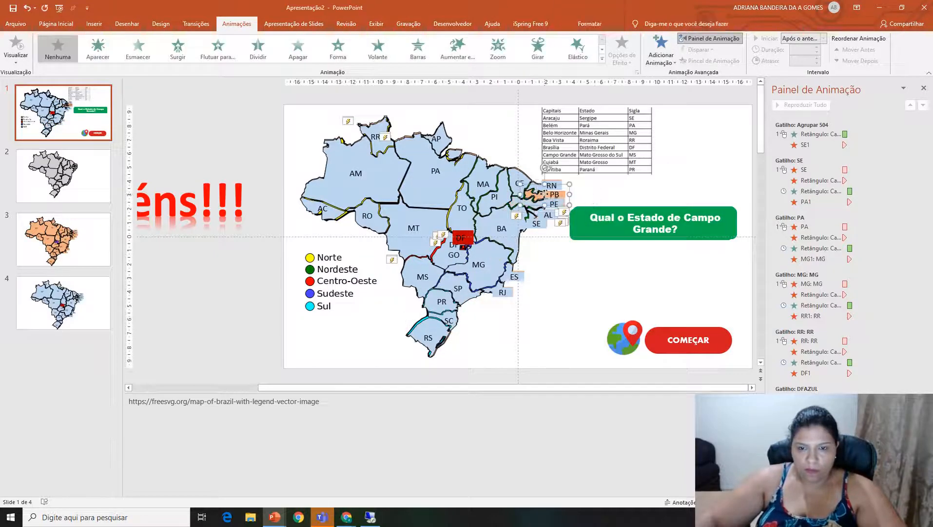
right_click(540, 189)
left_click(561, 277)
left_click(465, 239)
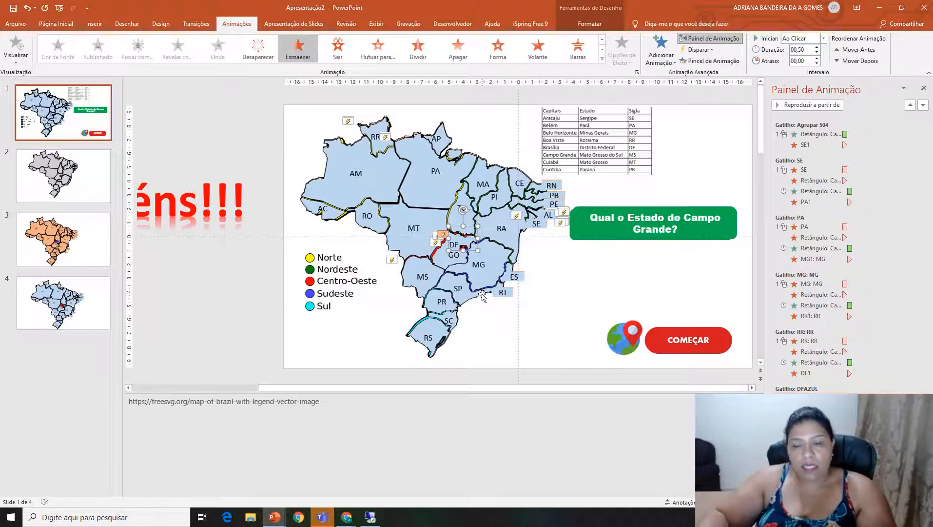
Fill the blue RS, SC, PR, MS, MT, RO, AC, AM, PA and RR shapes with white.
left_click(434, 342)
left_click(453, 322, "shift")
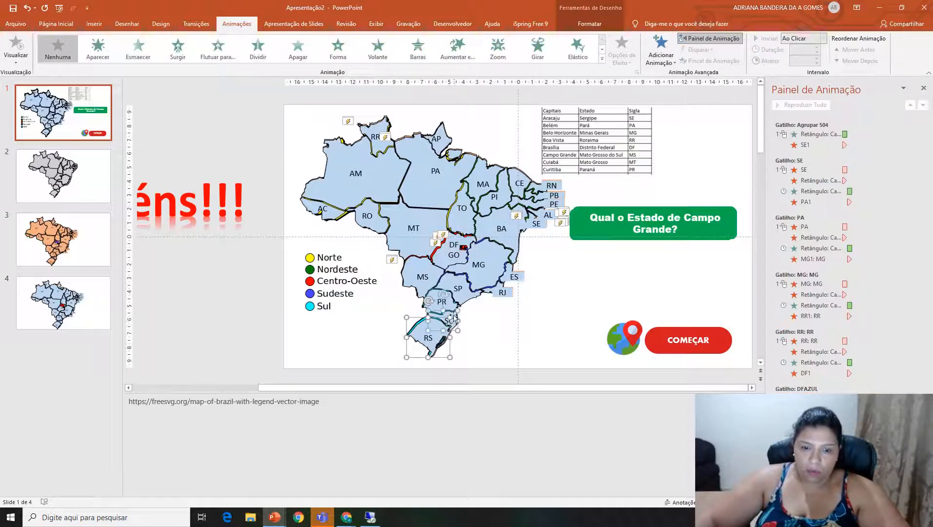
left_click(448, 299, "shift")
left_click(417, 275, "shift")
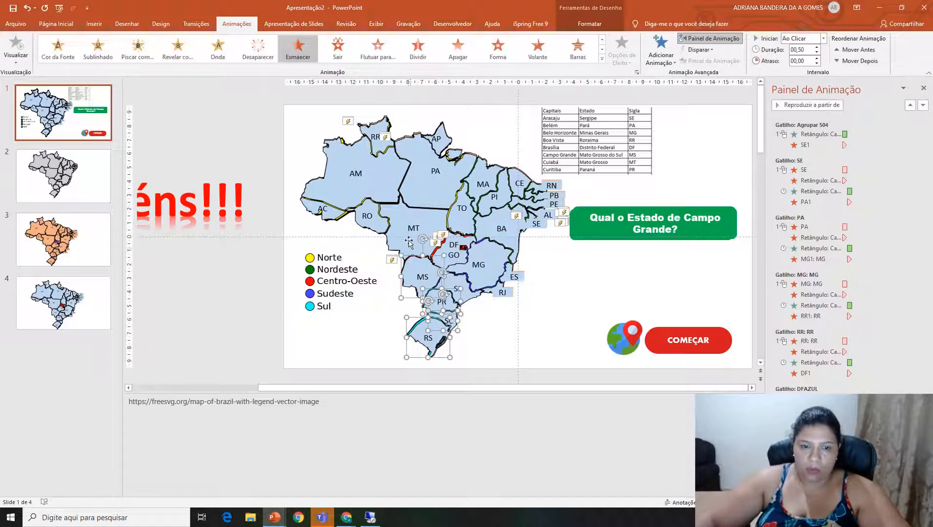
left_click(408, 233, "shift")
left_click(367, 223, "shift")
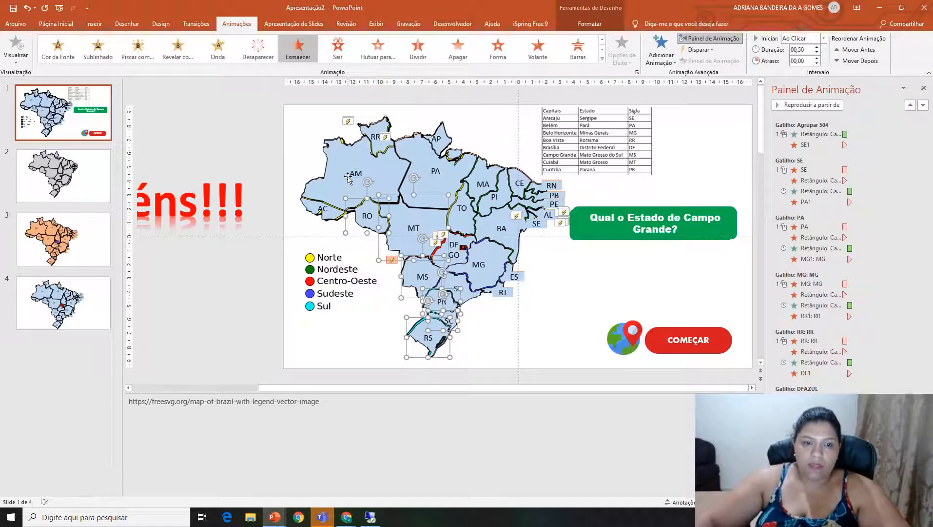
left_click(336, 212, "shift")
left_click(433, 185, "shift")
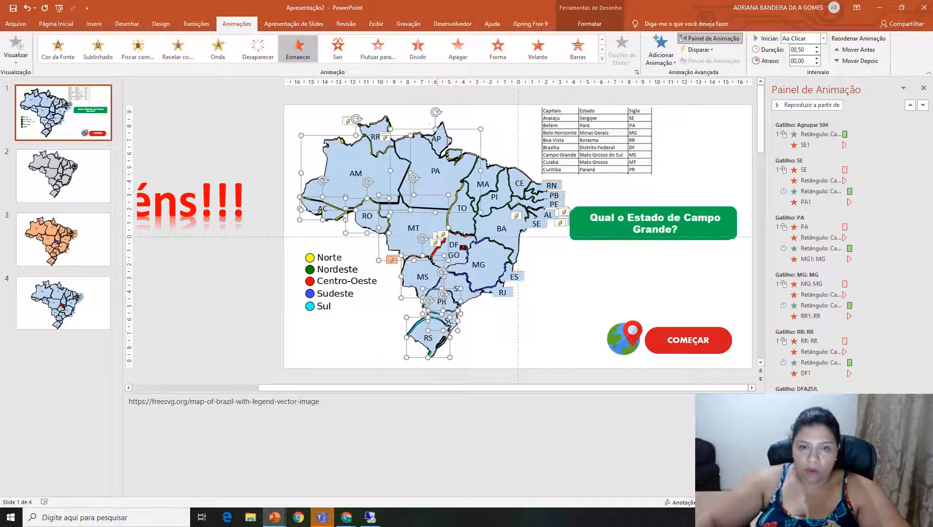
left_click(387, 124, "shift")
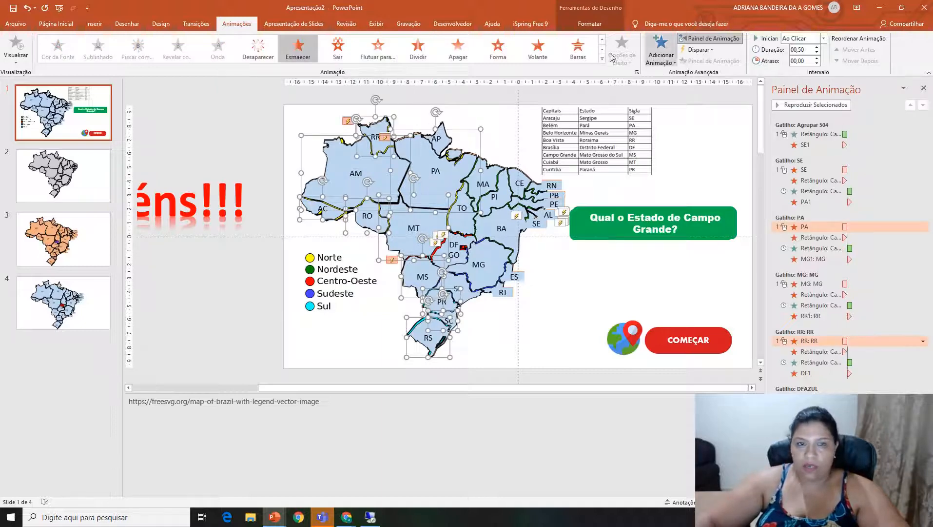
left_click(56, 23)
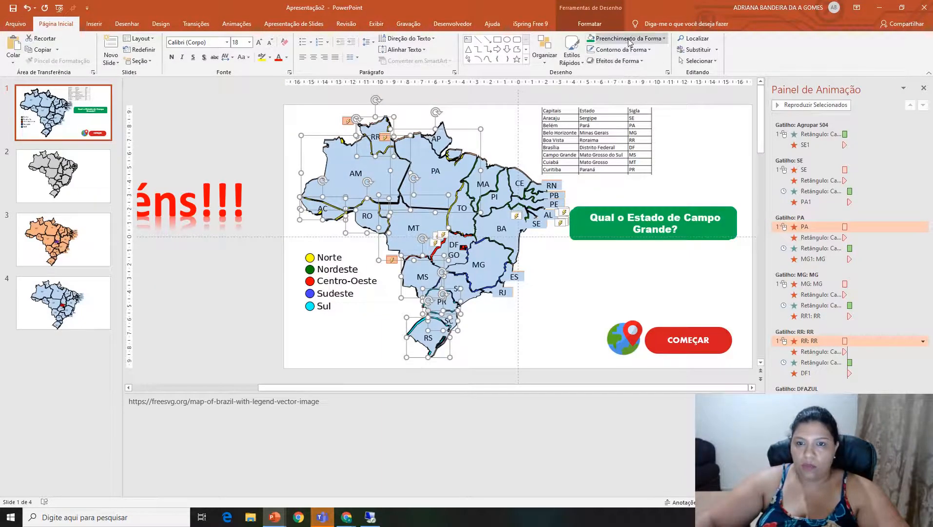
left_click(626, 38)
left_click(591, 60)
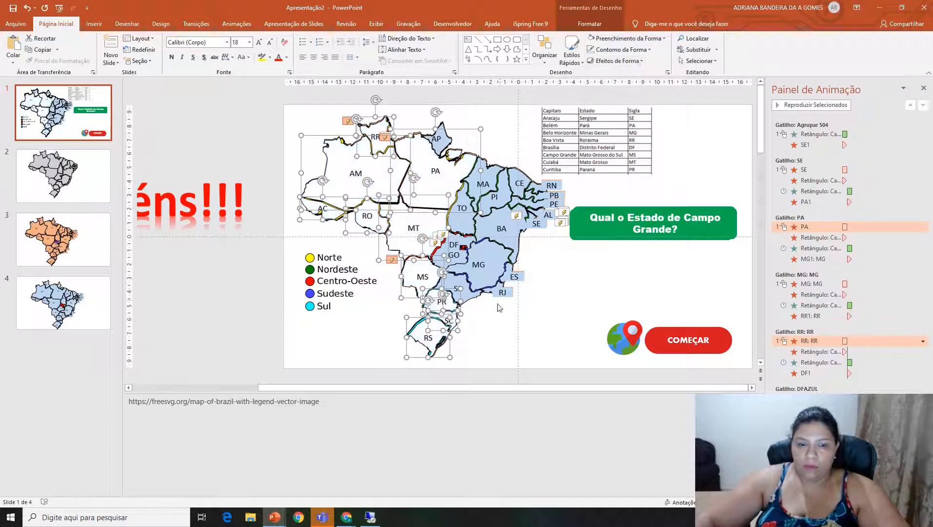
Fill the blue SP, MG, GO, DF, TO, MA and AP shapes with white.
left_click(467, 297)
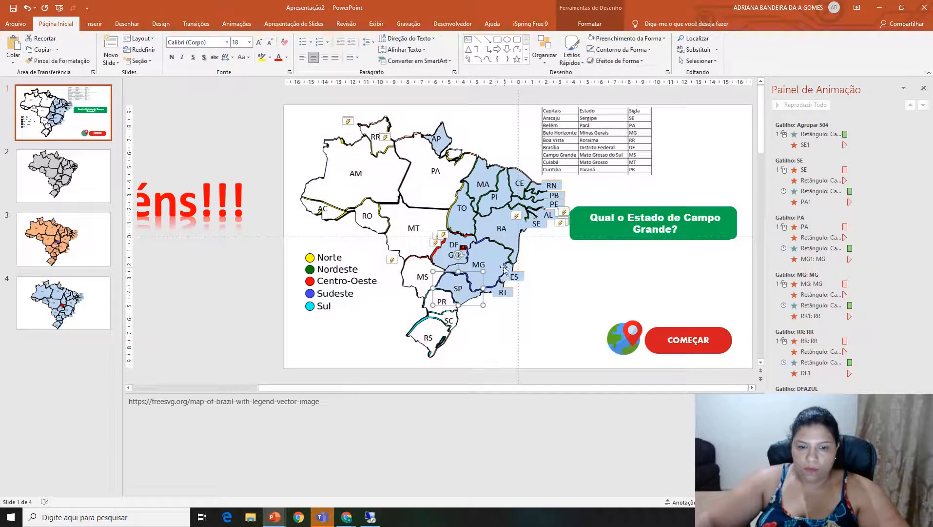
left_click(469, 215, "shift")
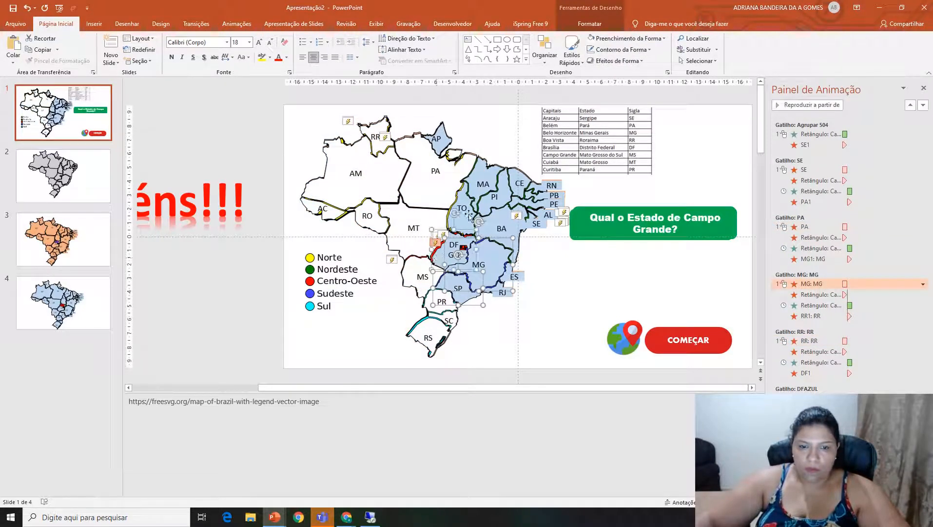
left_click(487, 176, "shift")
left_click(465, 217, "shift")
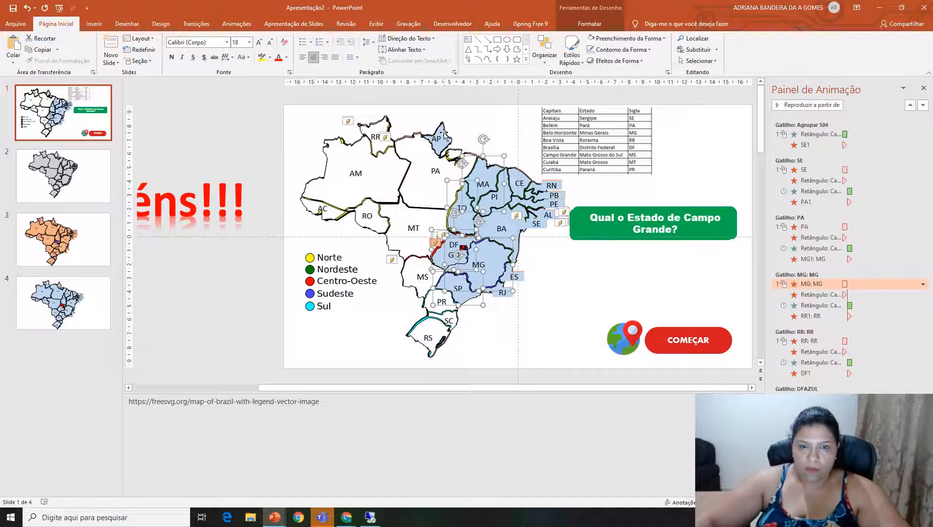
left_click(444, 133, "shift")
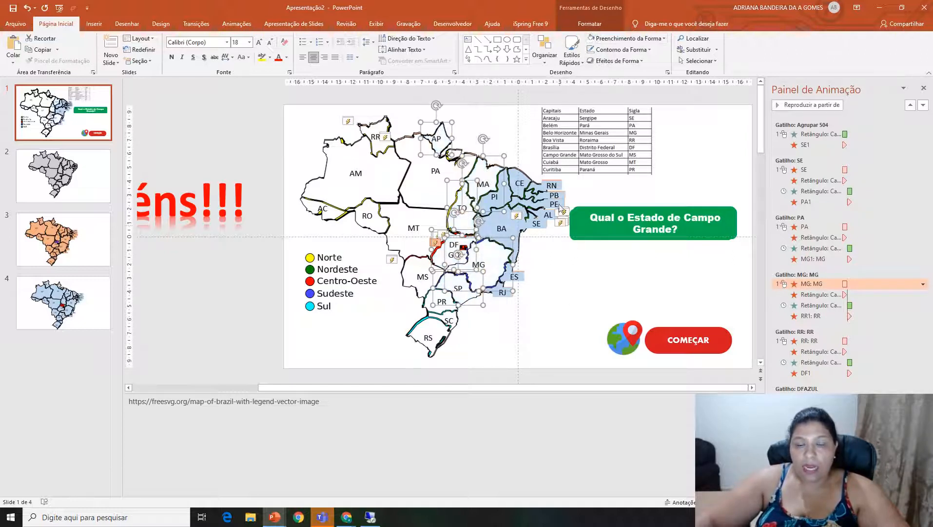
Select the blue RJ shape on the map.
left_click(510, 294)
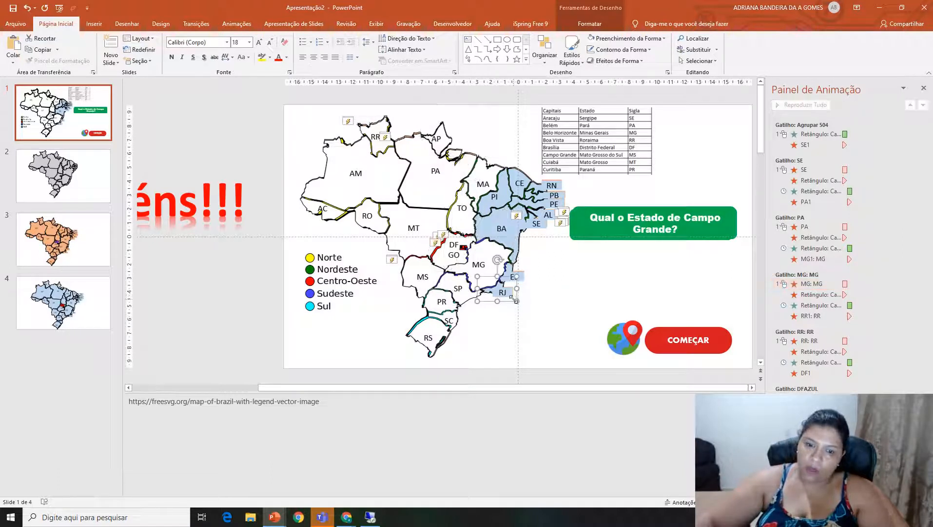